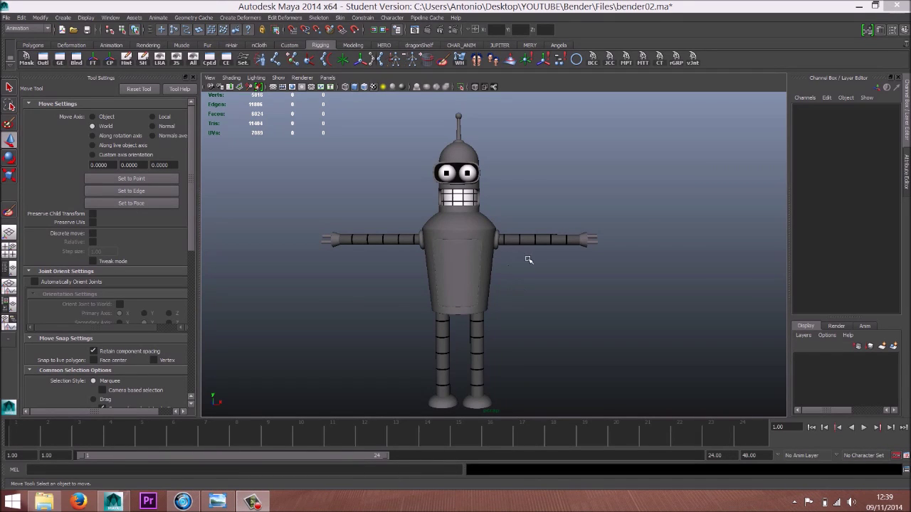
Step: Examine the robot model from several angles, covering its head, torso, arms, legs and feet
{"action": "left_click_drag", "start_coordinate": [528, 259], "coordinate": [458, 269], "text": "alt"}
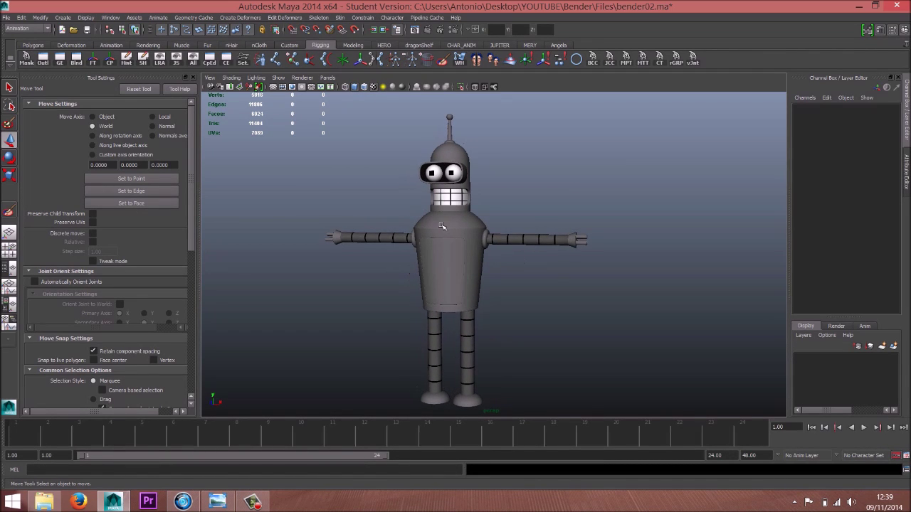
{"action": "left_click_drag", "start_coordinate": [442, 225], "coordinate": [551, 299], "text": "alt"}
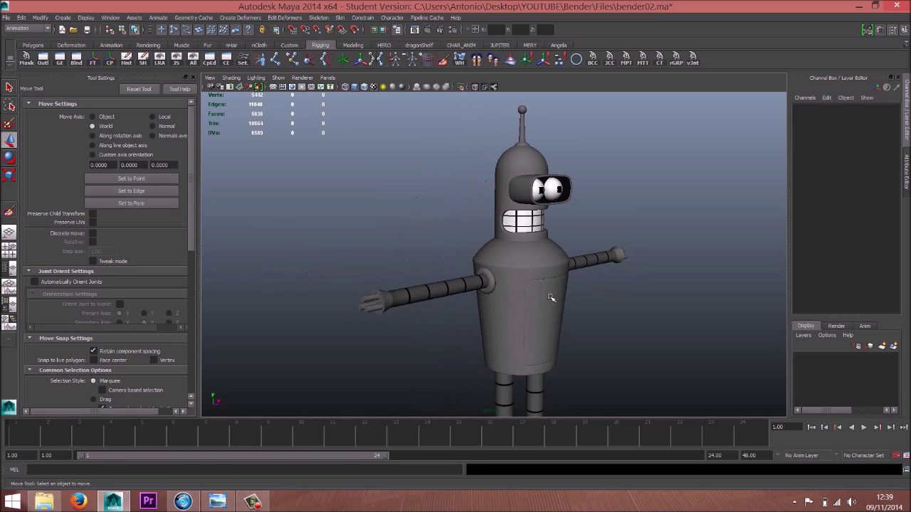
{"action": "right_click_drag", "start_coordinate": [551, 299], "coordinate": [509, 329], "text": "alt"}
{"action": "middle_click_drag", "start_coordinate": [510, 329], "coordinate": [499, 276], "text": "alt"}
{"action": "left_click_drag", "start_coordinate": [499, 285], "coordinate": [439, 289], "text": "alt"}
{"action": "middle_click_drag", "start_coordinate": [479, 236], "coordinate": [482, 240], "text": "alt"}
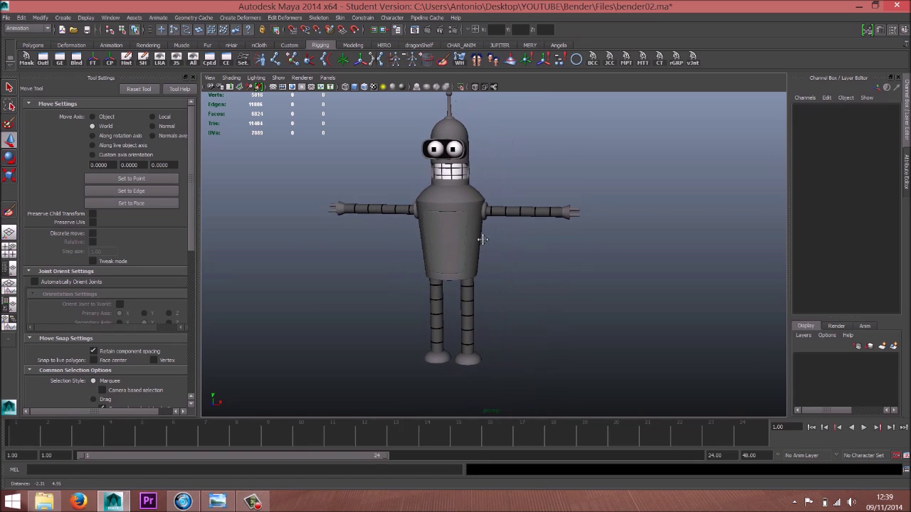
{"action": "right_click_drag", "start_coordinate": [483, 240], "coordinate": [686, 258], "text": "alt"}
{"action": "left_click_drag", "start_coordinate": [686, 259], "coordinate": [435, 192], "text": "alt"}
{"action": "right_click_drag", "start_coordinate": [435, 214], "coordinate": [328, 288], "text": "alt"}
{"action": "middle_click_drag", "start_coordinate": [409, 306], "coordinate": [418, 239], "text": "alt"}
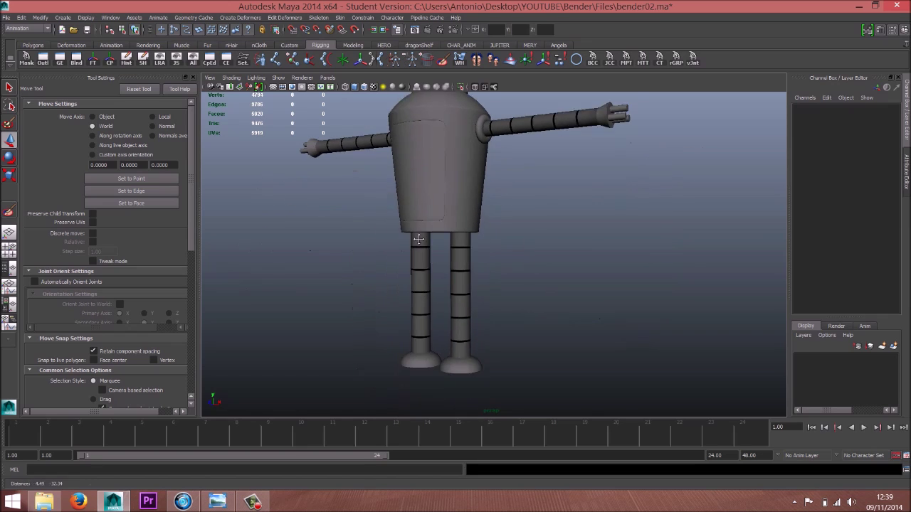
{"action": "left_click_drag", "start_coordinate": [419, 241], "coordinate": [446, 261], "text": "alt"}
{"action": "middle_click_drag", "start_coordinate": [465, 195], "coordinate": [455, 262], "text": "alt"}
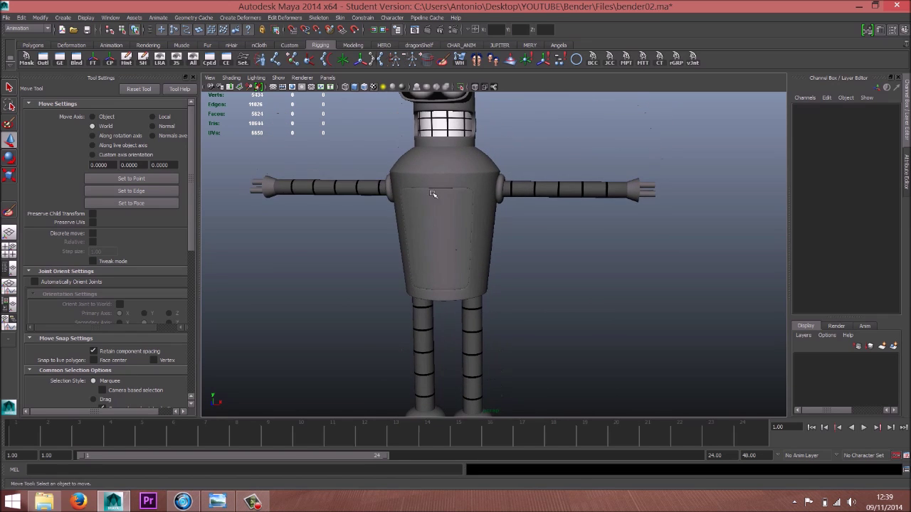
{"action": "middle_click_drag", "start_coordinate": [434, 163], "coordinate": [442, 237], "text": "alt"}
{"action": "left_click_drag", "start_coordinate": [419, 239], "coordinate": [434, 238], "text": "alt"}
{"action": "right_click_drag", "start_coordinate": [428, 262], "coordinate": [457, 283], "text": "alt"}
{"action": "middle_click_drag", "start_coordinate": [437, 272], "coordinate": [432, 228], "text": "alt"}
{"action": "left_click_drag", "start_coordinate": [466, 263], "coordinate": [461, 264], "text": "alt"}
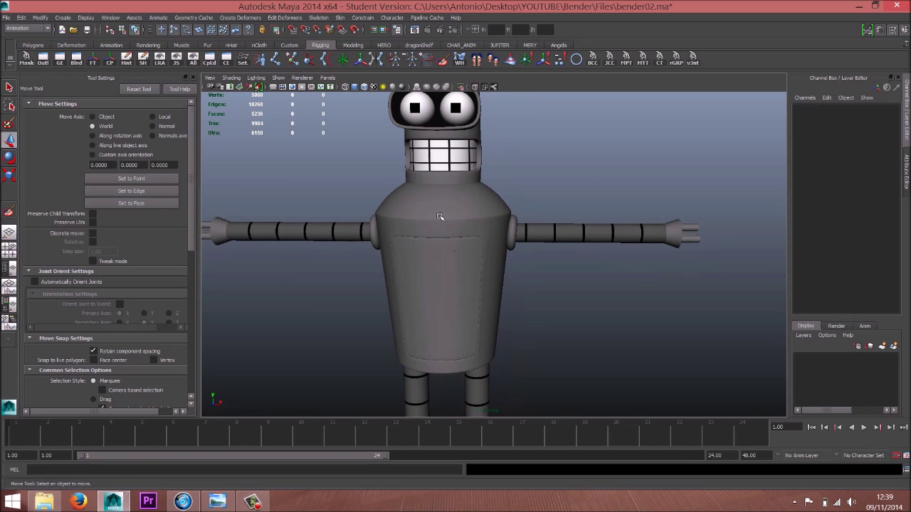
{"action": "middle_click_drag", "start_coordinate": [440, 217], "coordinate": [436, 237], "text": "alt"}
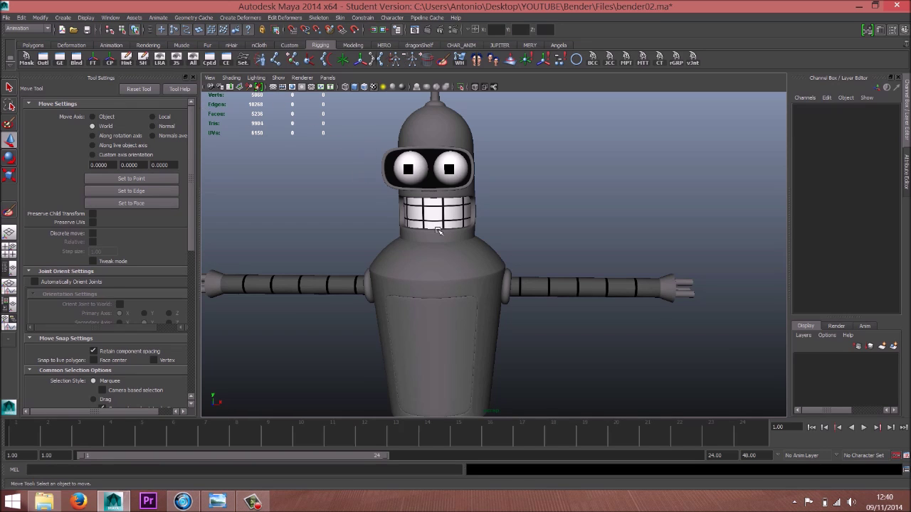
{"action": "middle_click_drag", "start_coordinate": [437, 200], "coordinate": [437, 206], "text": "alt"}
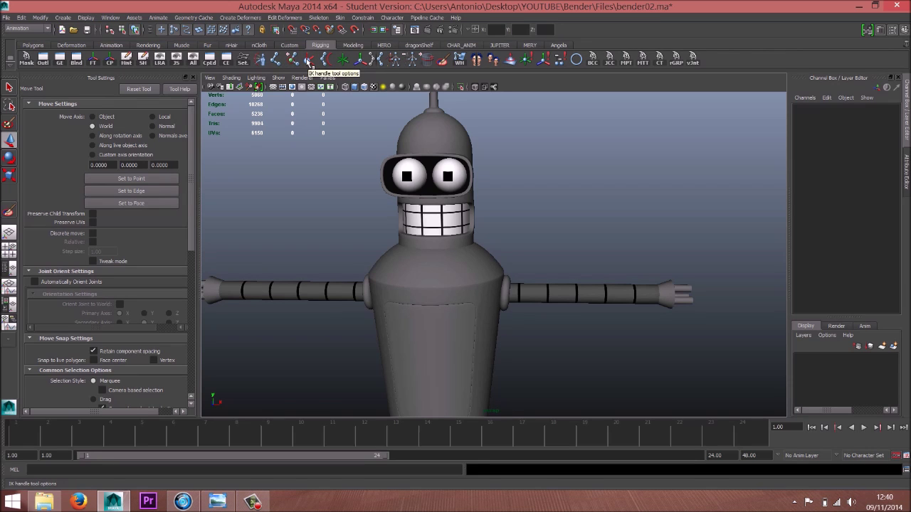
{"action": "middle_click_drag", "start_coordinate": [508, 345], "coordinate": [519, 316], "text": "alt"}
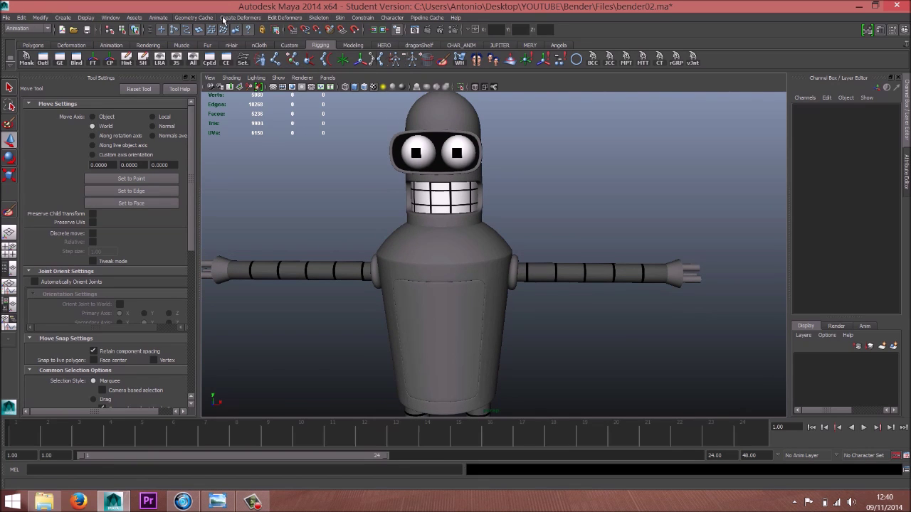
{"action": "left_click", "coordinate": [342, 18]}
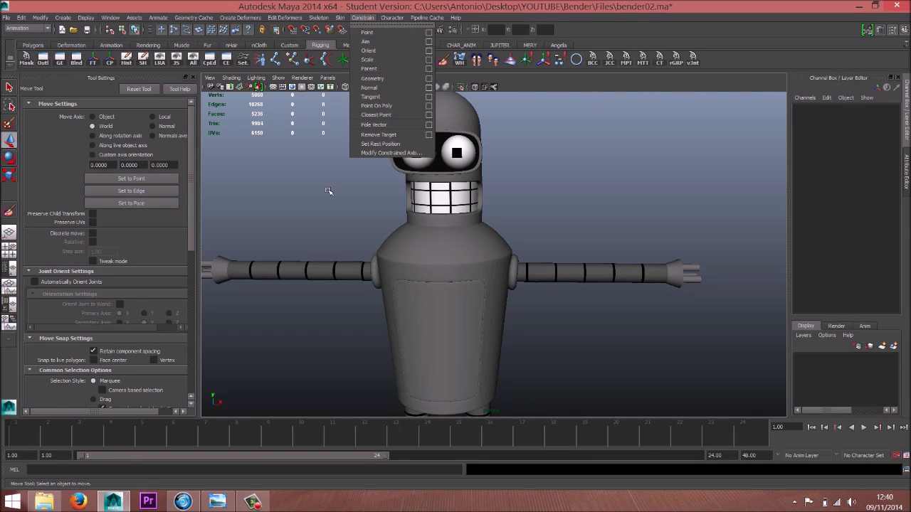
{"action": "left_click", "coordinate": [329, 192]}
{"action": "middle_click_drag", "start_coordinate": [431, 248], "coordinate": [439, 220], "text": "alt"}
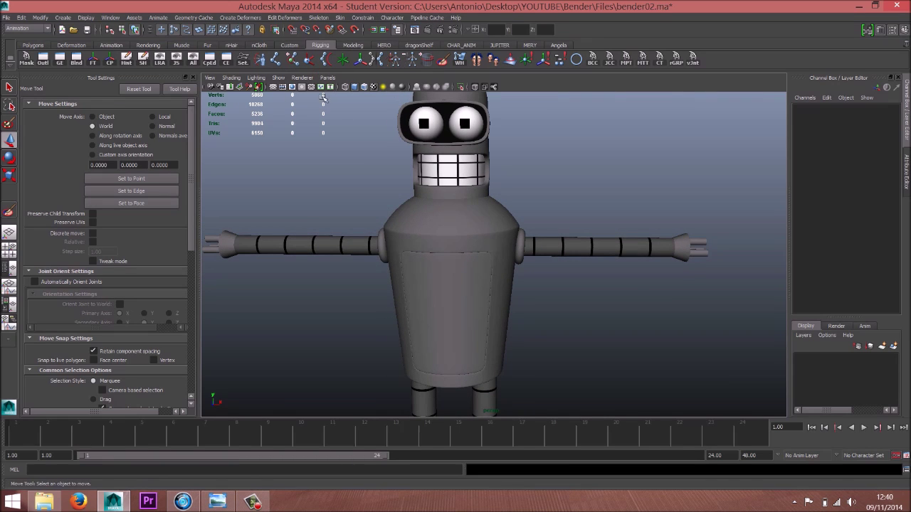
{"action": "mouse_move", "coordinate": [464, 209]}
{"action": "left_mouse_down", "text": "alt"}
{"action": "mouse_move", "coordinate": [411, 219]}
{"action": "mouse_move", "coordinate": [451, 185]}
{"action": "mouse_move", "coordinate": [465, 193]}
{"action": "left_mouse_up", "text": "alt"}
{"action": "right_click_drag", "start_coordinate": [466, 193], "coordinate": [429, 216], "text": "alt"}
{"action": "middle_click_drag", "start_coordinate": [478, 249], "coordinate": [472, 221], "text": "alt"}
Step: Switch the viewport to the front view with the robot's legs and lower torso in frame
{"action": "key", "text": "space"}
{"action": "left_click_drag", "start_coordinate": [472, 211], "coordinate": [476, 223]}
{"action": "right_click_drag", "start_coordinate": [479, 248], "coordinate": [399, 323], "text": "alt"}
{"action": "middle_click_drag", "start_coordinate": [262, 333], "coordinate": [321, 235], "text": "alt"}
{"action": "right_click_drag", "start_coordinate": [466, 260], "coordinate": [423, 306], "text": "alt"}
{"action": "middle_click_drag", "start_coordinate": [417, 308], "coordinate": [459, 230], "text": "alt"}
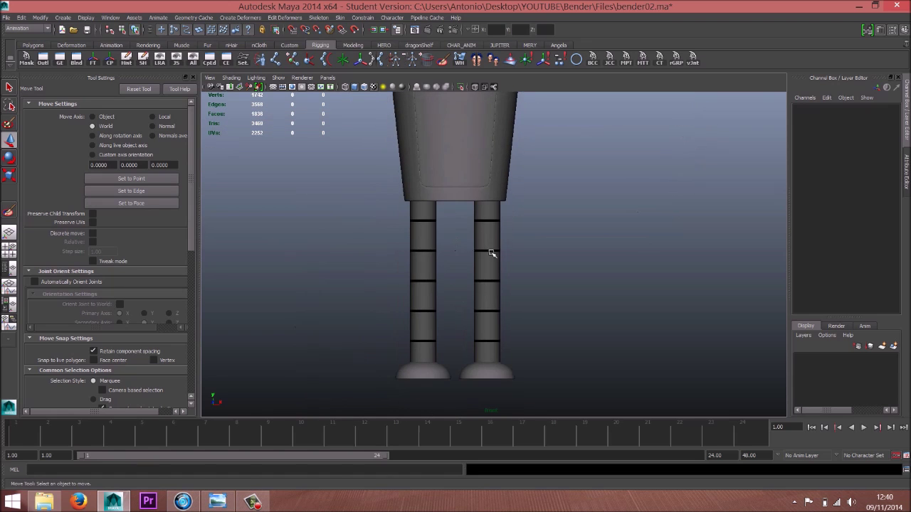
{"action": "right_click_drag", "start_coordinate": [492, 252], "coordinate": [483, 260], "text": "alt"}
{"action": "middle_click_drag", "start_coordinate": [506, 204], "coordinate": [489, 239], "text": "alt"}
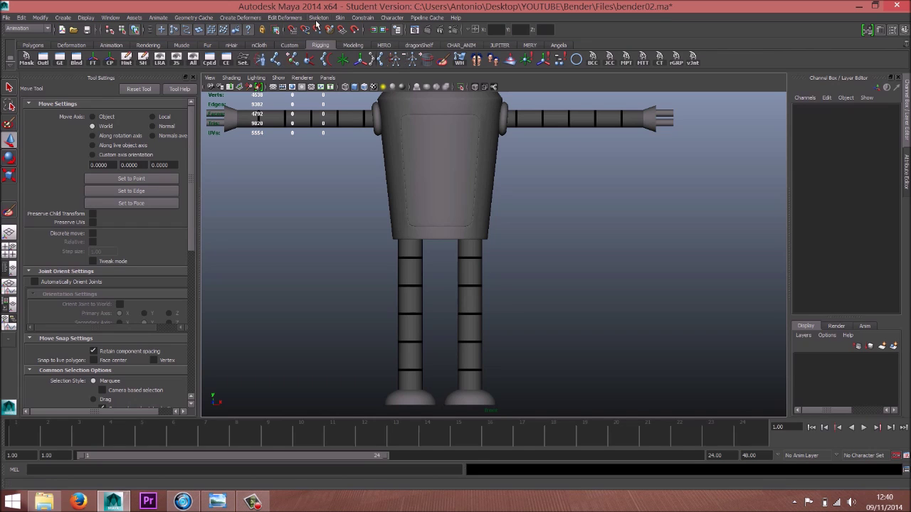
Step: Draw a four-joint chain with the Joint Tool from the pelvis centre through the hip and knee to the ankle of the robot's left leg
{"action": "left_click", "coordinate": [340, 17]}
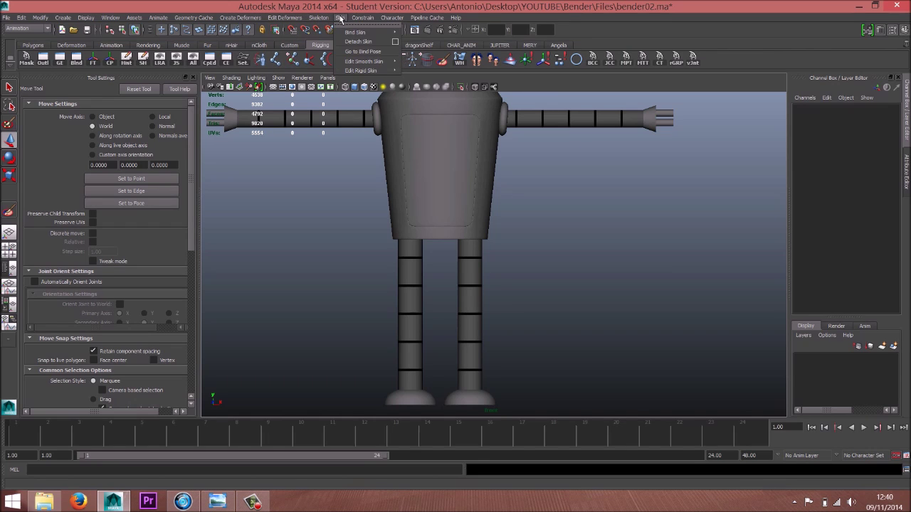
{"action": "mouse_move", "coordinate": [318, 18]}
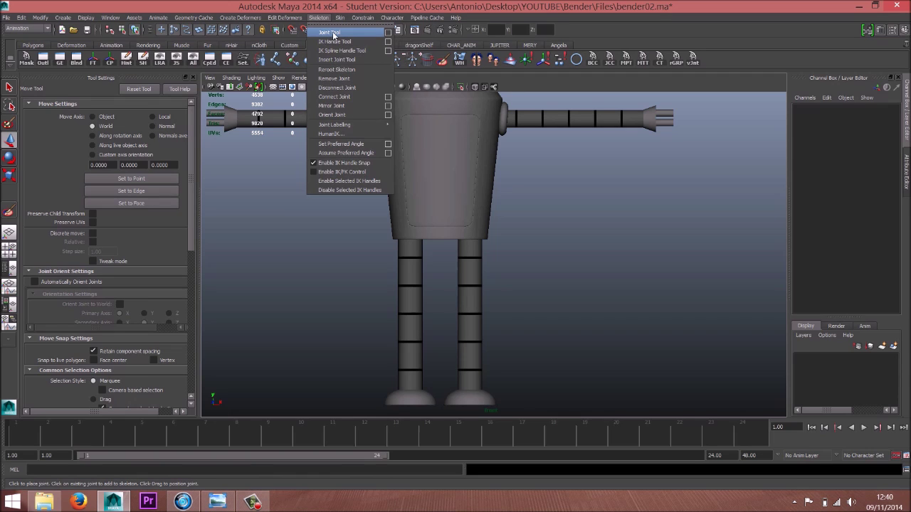
{"action": "left_click", "coordinate": [330, 32]}
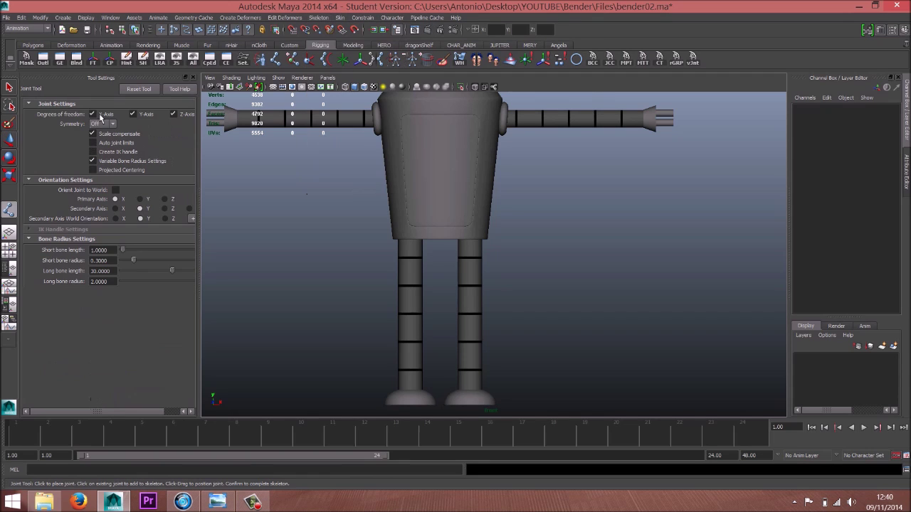
{"action": "middle_click_drag", "start_coordinate": [472, 270], "coordinate": [462, 241], "text": "alt"}
{"action": "right_click_drag", "start_coordinate": [406, 252], "coordinate": [493, 252], "text": "alt"}
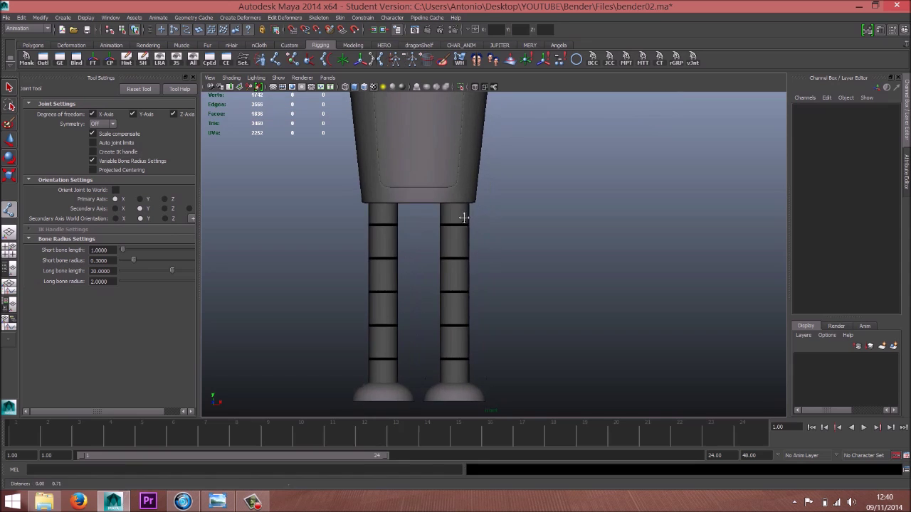
{"action": "middle_click_drag", "start_coordinate": [463, 218], "coordinate": [449, 231], "text": "alt"}
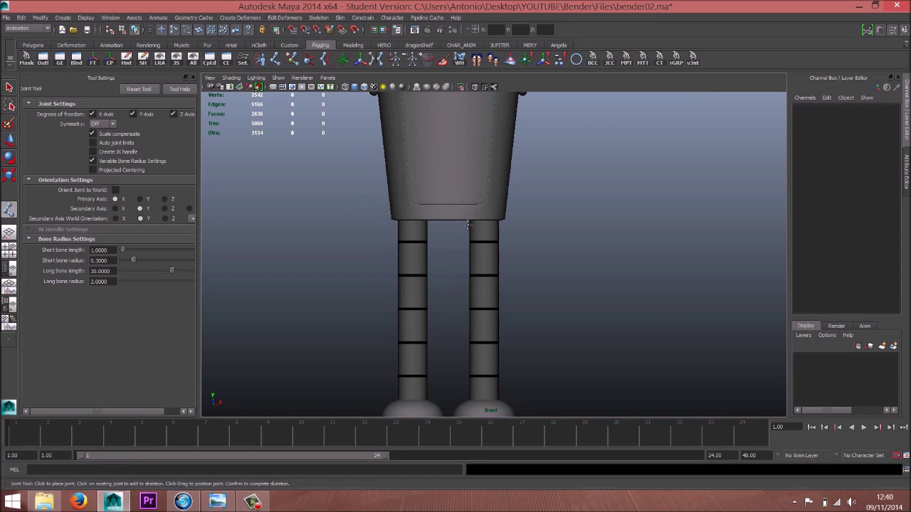
{"action": "left_click", "coordinate": [445, 185]}
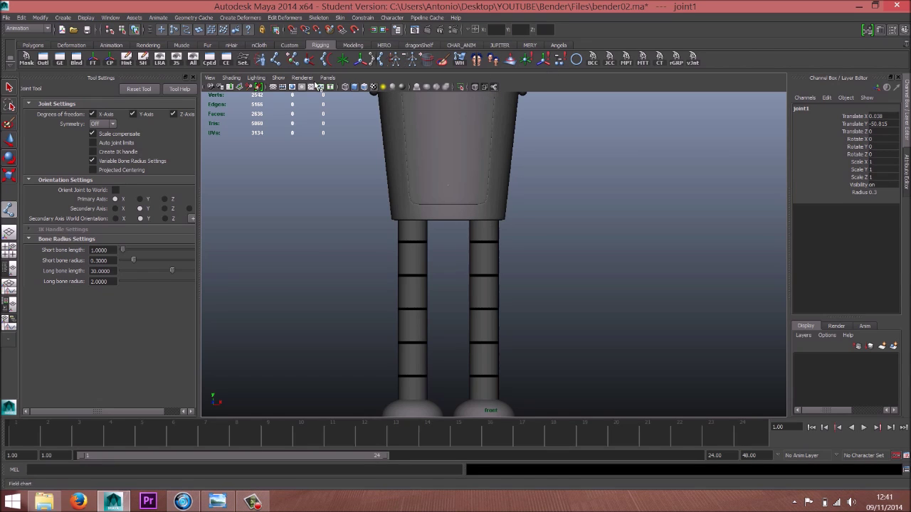
{"action": "left_click", "coordinate": [278, 78]}
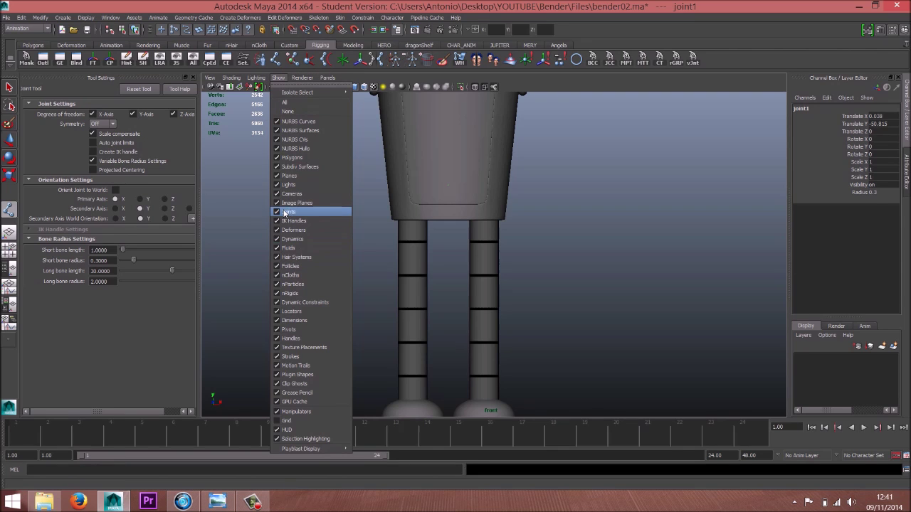
{"action": "left_click", "coordinate": [279, 79]}
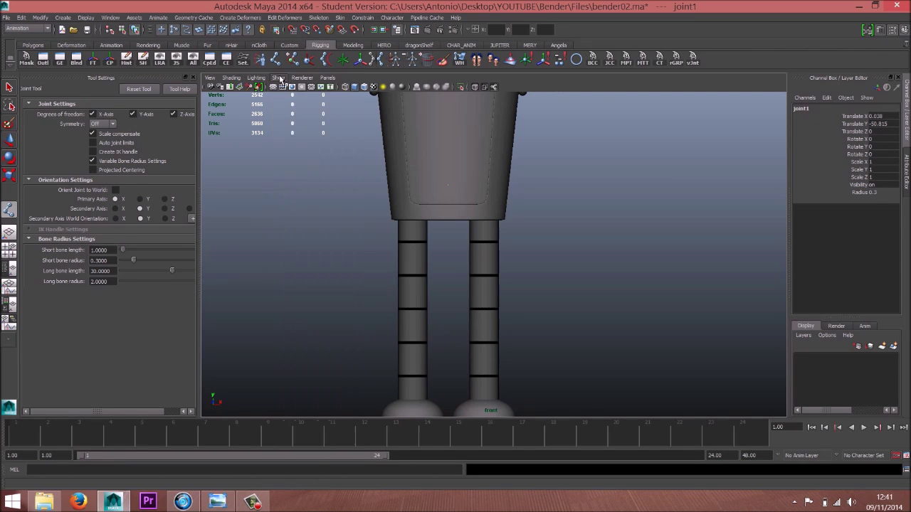
{"action": "left_click", "coordinate": [483, 211]}
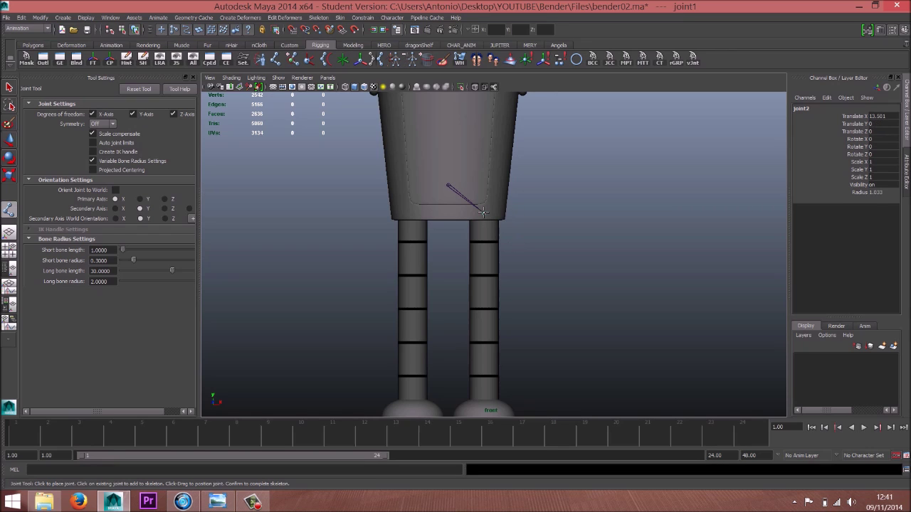
{"action": "left_click", "coordinate": [485, 305]}
{"action": "left_click", "coordinate": [485, 401]}
{"action": "key", "text": "Return"}
{"action": "key", "text": "w"}
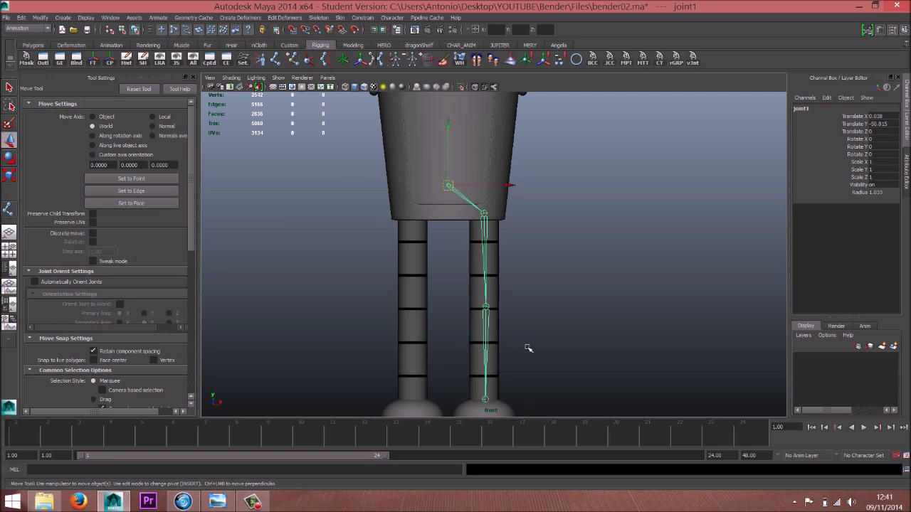
Step: Open the root pelvis joint's attributes and set its Translate X to 0 to centre it on the body
{"action": "middle_click_drag", "start_coordinate": [517, 277], "coordinate": [513, 309], "text": "alt"}
{"action": "middle_click_drag", "start_coordinate": [484, 338], "coordinate": [484, 308], "text": "alt"}
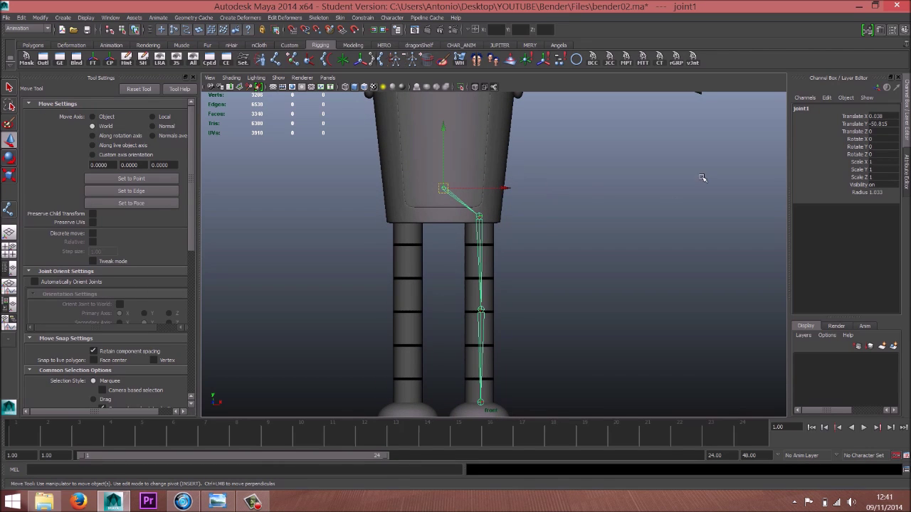
{"action": "key", "text": "ctrl+a"}
{"action": "scroll", "coordinate": [533, 268], "scroll_direction": "up", "scroll_amount": 3}
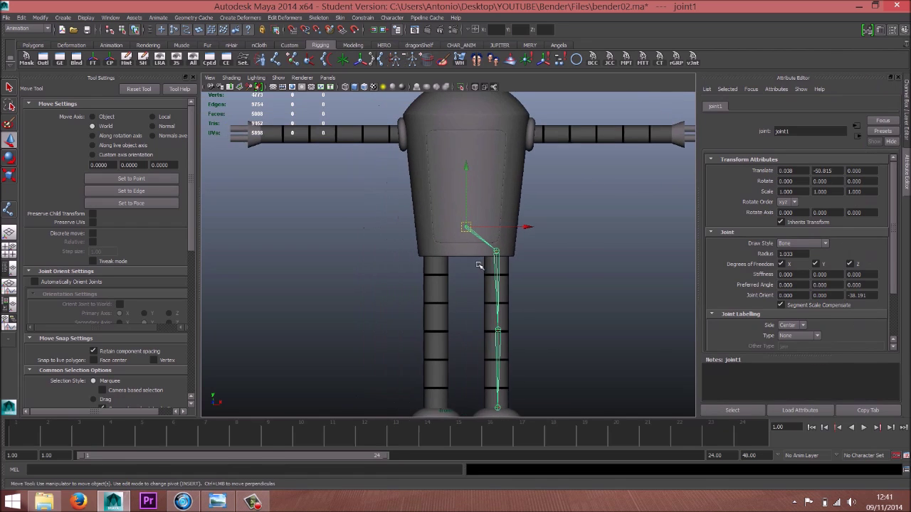
{"action": "middle_click_drag", "start_coordinate": [477, 272], "coordinate": [461, 280], "text": "alt"}
{"action": "right_click_drag", "start_coordinate": [461, 280], "coordinate": [473, 293], "text": "alt"}
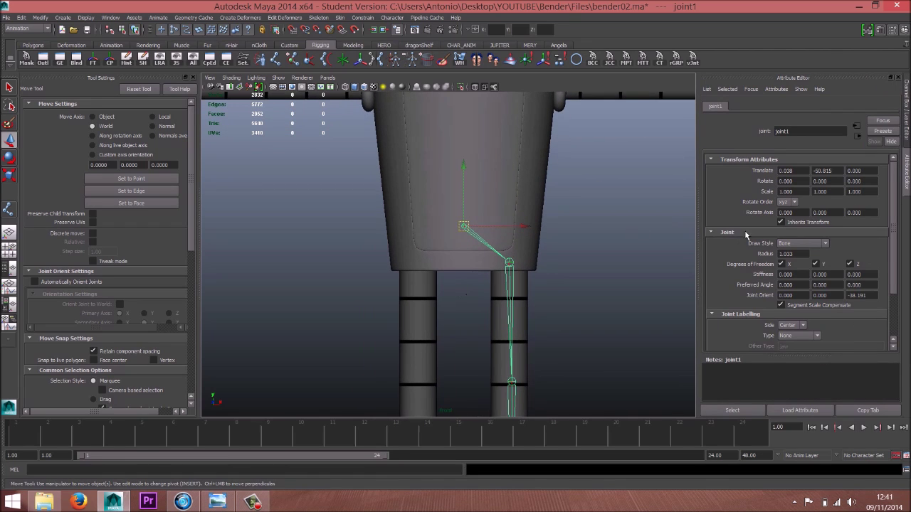
{"action": "double_click", "coordinate": [786, 170]}
{"action": "type", "text": "0"}
{"action": "double_click", "coordinate": [840, 171]}
{"action": "middle_click_drag", "start_coordinate": [555, 256], "coordinate": [557, 225], "text": "alt"}
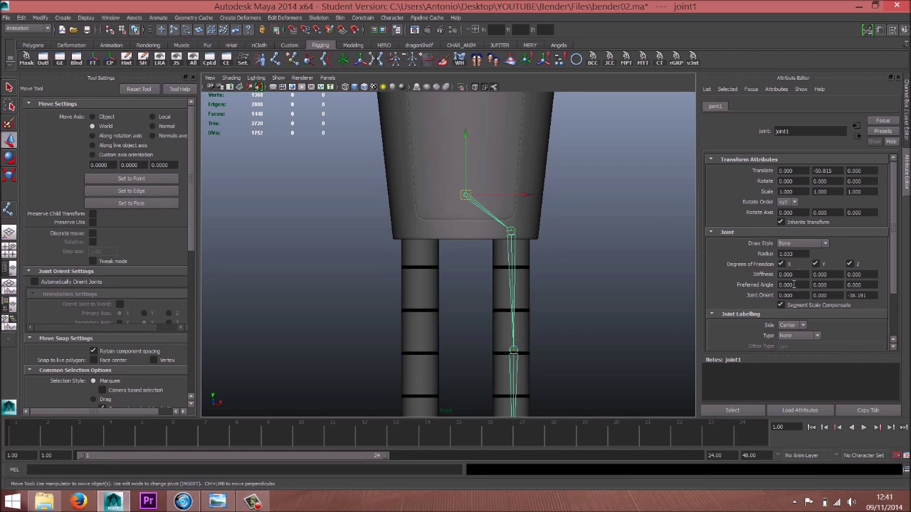
Step: Set the root pelvis joint's Joint Orient Z to 0
{"action": "double_click", "coordinate": [860, 295]}
{"action": "type", "text": "0"}
{"action": "key", "text": "Return"}
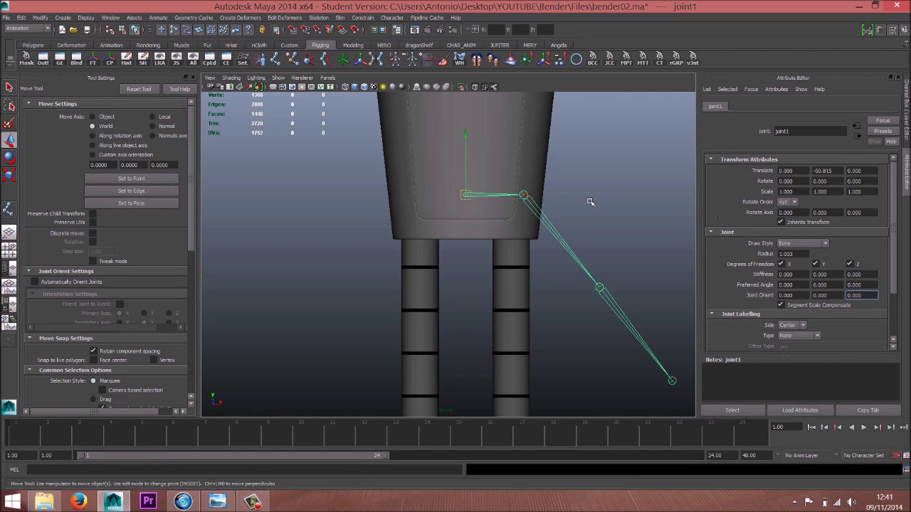
Step: Move the hip joint back to the top of the robot's left leg, at about 10.85, -9.51 relative to the pelvis joint
{"action": "left_click", "coordinate": [545, 219]}
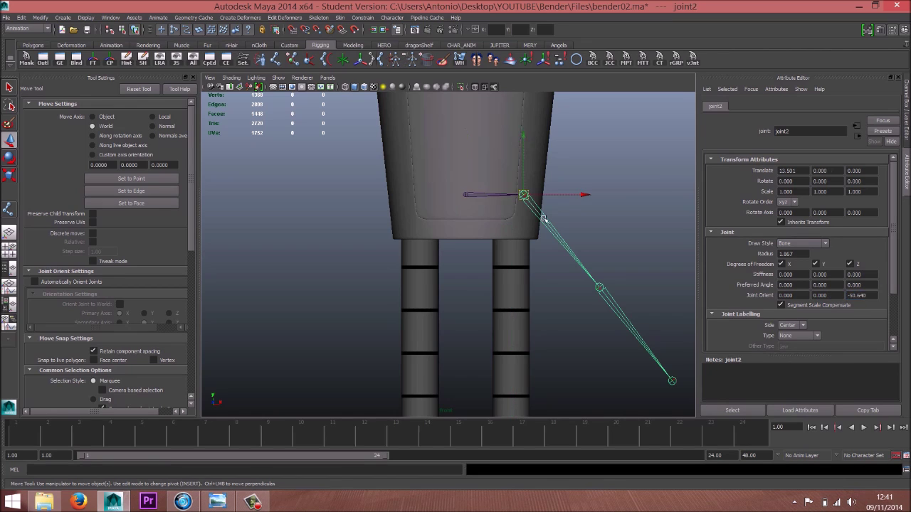
{"action": "left_click", "coordinate": [473, 196]}
{"action": "left_click", "coordinate": [532, 204]}
{"action": "left_click_drag", "start_coordinate": [524, 195], "coordinate": [512, 235]}
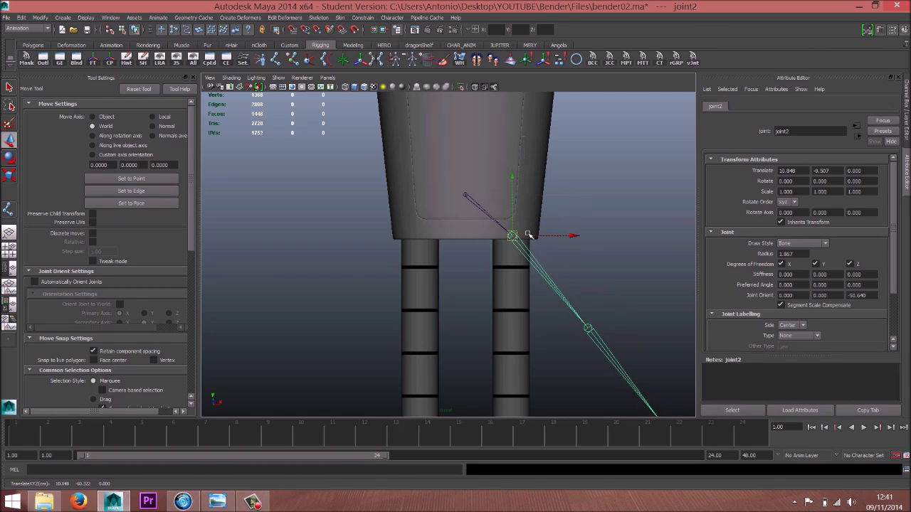
Step: Set the hip joint's Joint Orient Z to -90 so the chain runs straight down the leg
{"action": "double_click", "coordinate": [871, 295]}
{"action": "type", "text": "0"}
{"action": "key", "text": "Return"}
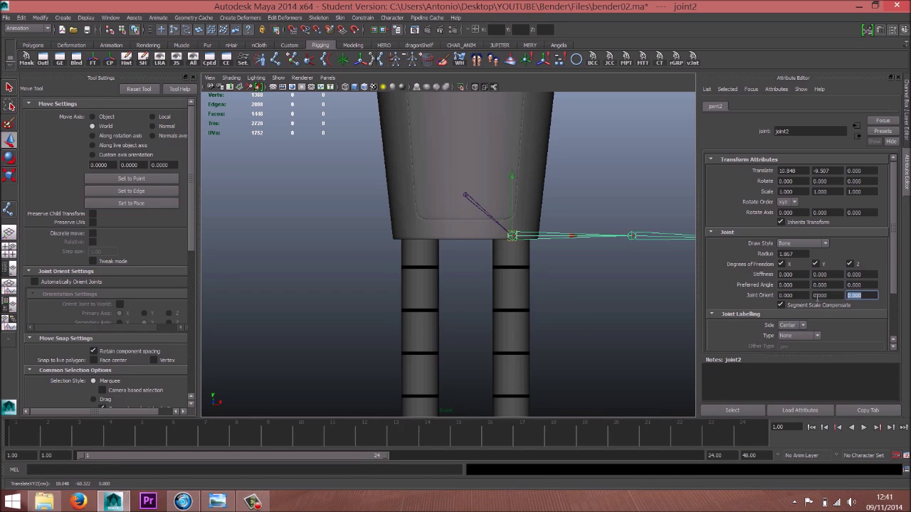
{"action": "type", "text": "90"}
{"action": "key", "text": "Return"}
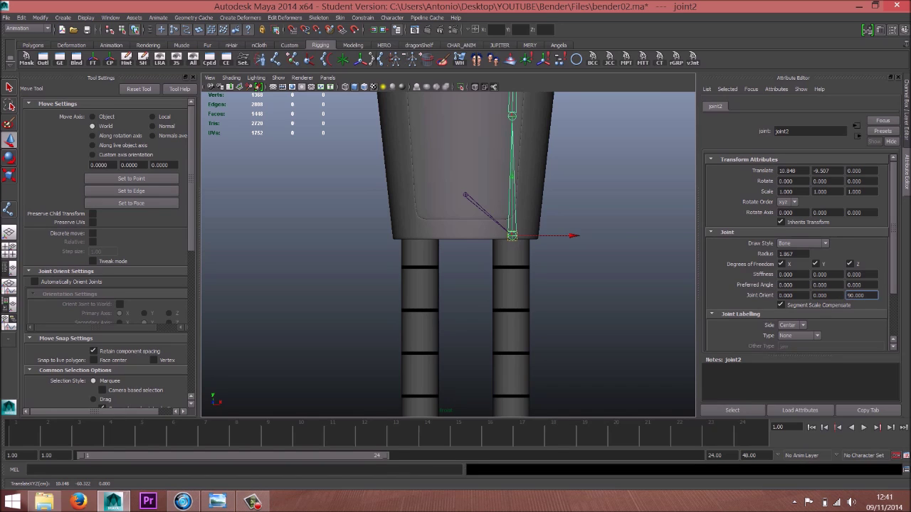
{"action": "type", "text": "-"}
{"action": "key", "text": "Return"}
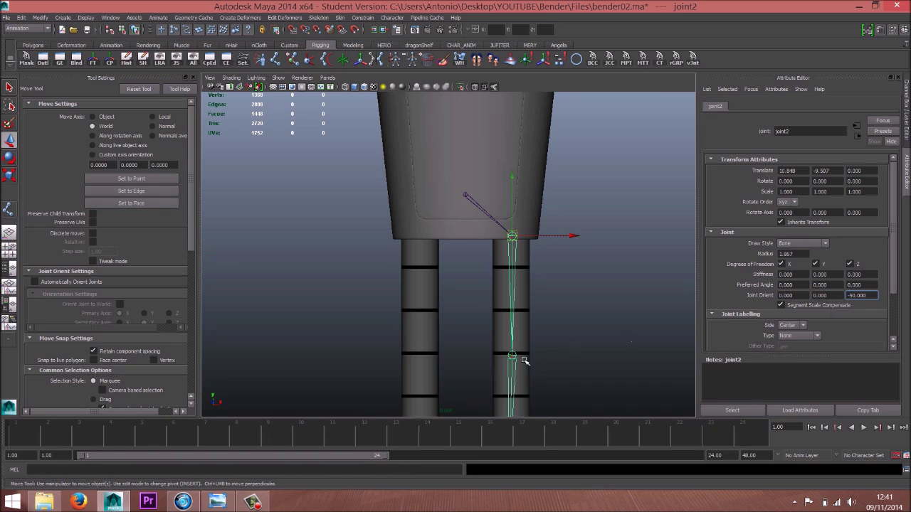
Step: Set the knee joint's Joint Orient Z to 0
{"action": "left_click", "coordinate": [513, 355]}
{"action": "type", "text": "0"}
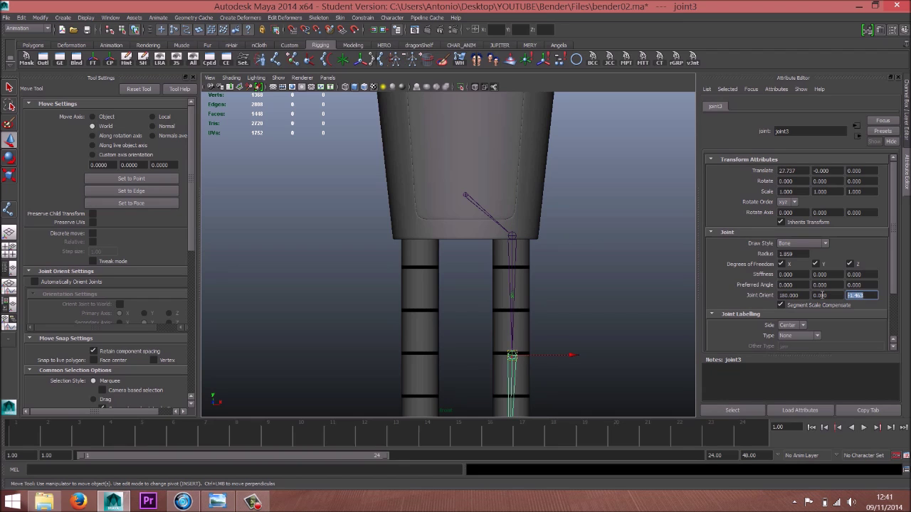
{"action": "key", "text": "Return"}
{"action": "middle_click_drag", "start_coordinate": [555, 311], "coordinate": [553, 158], "text": "alt"}
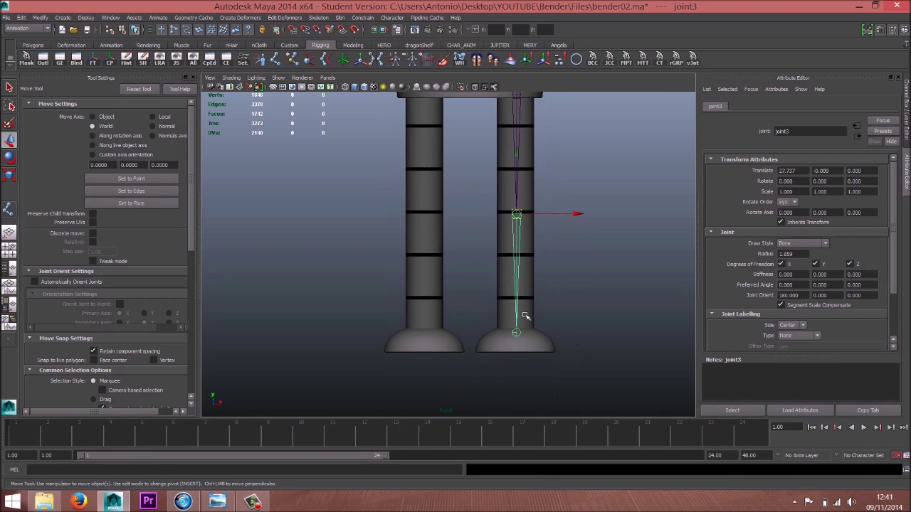
Step: Set the Joint Orient Z of the ankle joint at the end of the left leg chain to 90
{"action": "left_click", "coordinate": [516, 332]}
{"action": "double_click", "coordinate": [865, 294]}
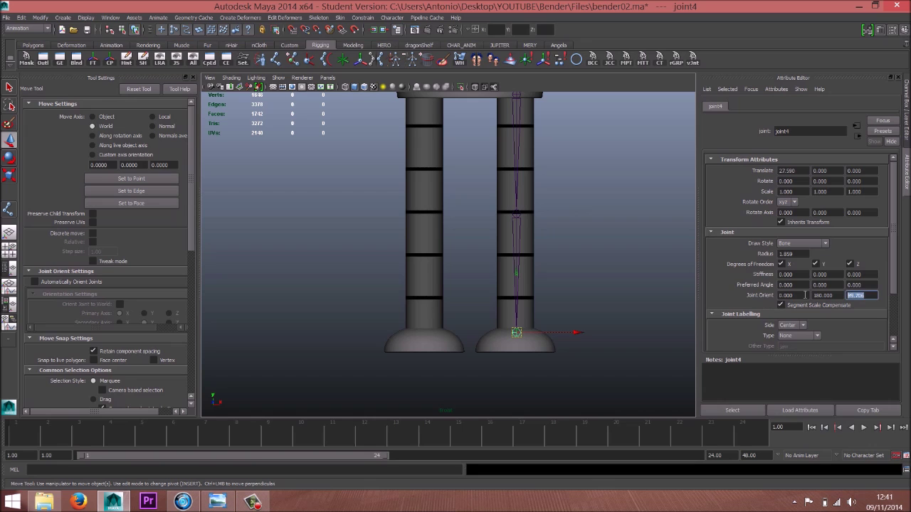
{"action": "type", "text": "90"}
Step: Select the hip joint and show the Outliner beside the perspective view with the joint hierarchy expanded
{"action": "middle_click_drag", "start_coordinate": [578, 208], "coordinate": [582, 268], "text": "alt"}
{"action": "right_click_drag", "start_coordinate": [582, 268], "coordinate": [547, 193], "text": "alt"}
{"action": "middle_click_drag", "start_coordinate": [547, 193], "coordinate": [550, 209], "text": "alt"}
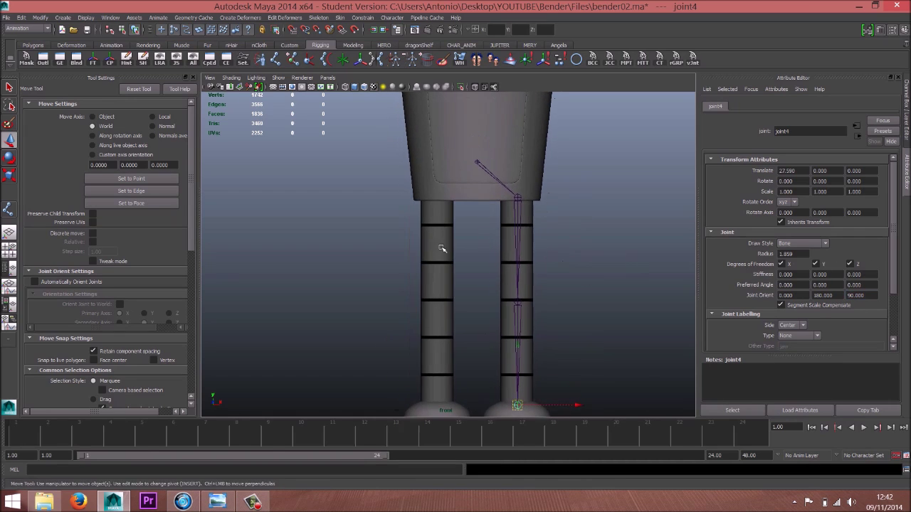
{"action": "right_click_drag", "start_coordinate": [441, 249], "coordinate": [533, 197], "text": "alt"}
{"action": "middle_click_drag", "start_coordinate": [576, 277], "coordinate": [535, 192], "text": "alt"}
{"action": "left_click", "coordinate": [487, 177]}
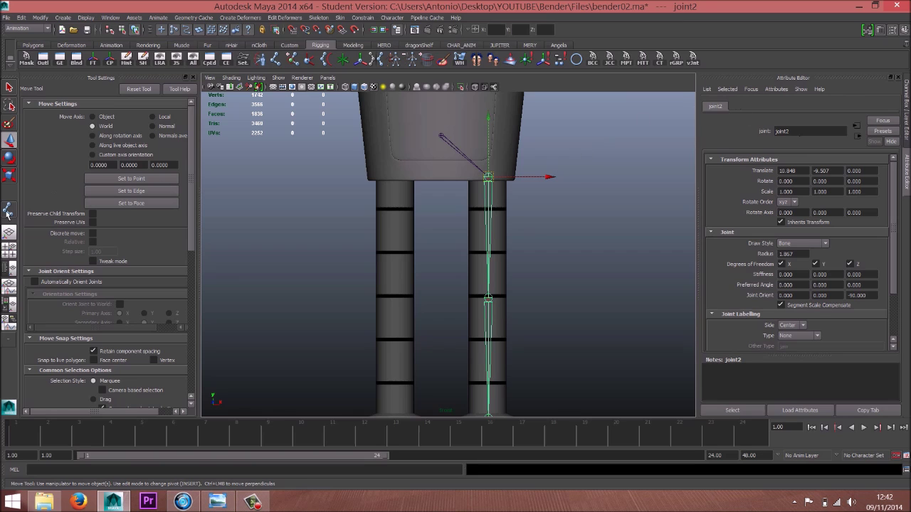
{"action": "left_click", "coordinate": [9, 269]}
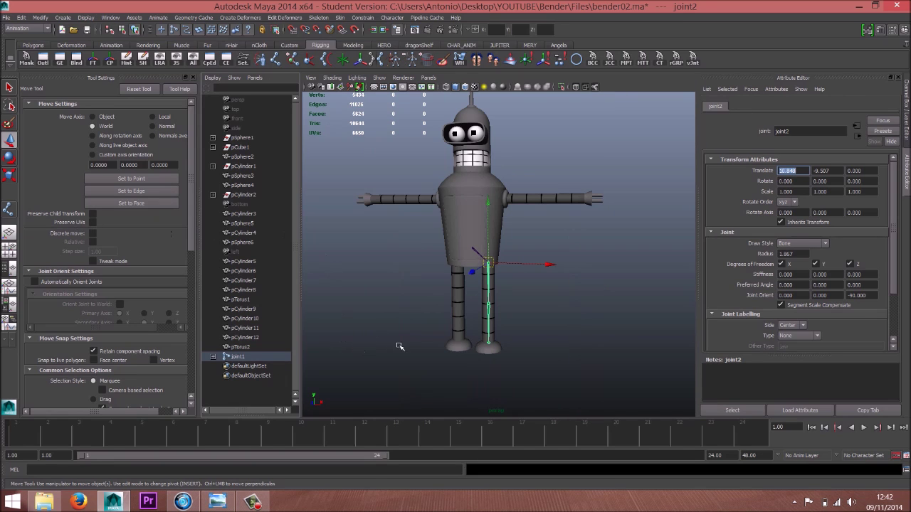
{"action": "left_click", "coordinate": [214, 358]}
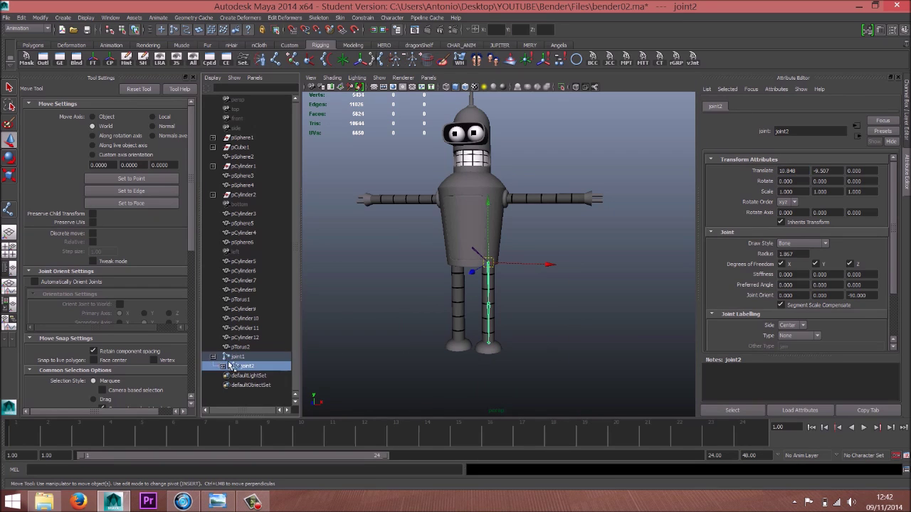
{"action": "left_click", "coordinate": [223, 366]}
{"action": "scroll", "coordinate": [298, 350], "scroll_direction": "down", "scroll_amount": 1}
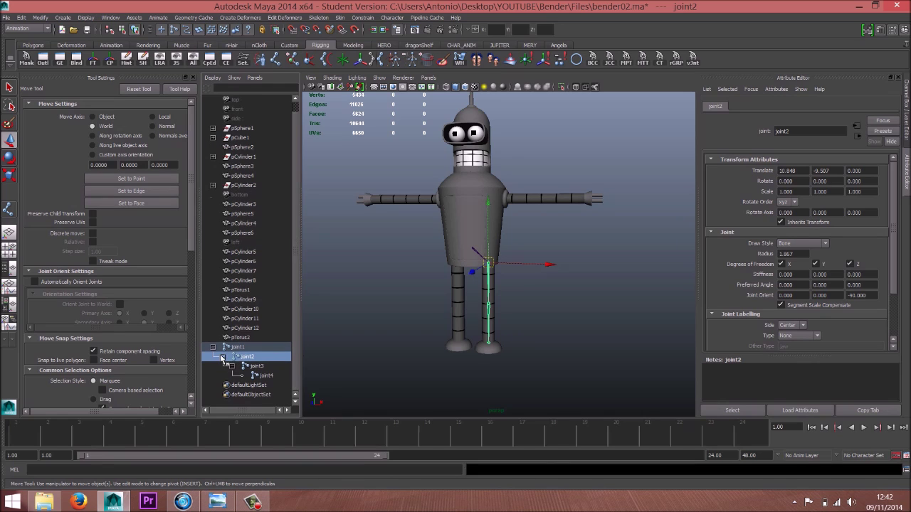
Step: Rename the hip joint left_leg01
{"action": "double_click", "coordinate": [249, 358]}
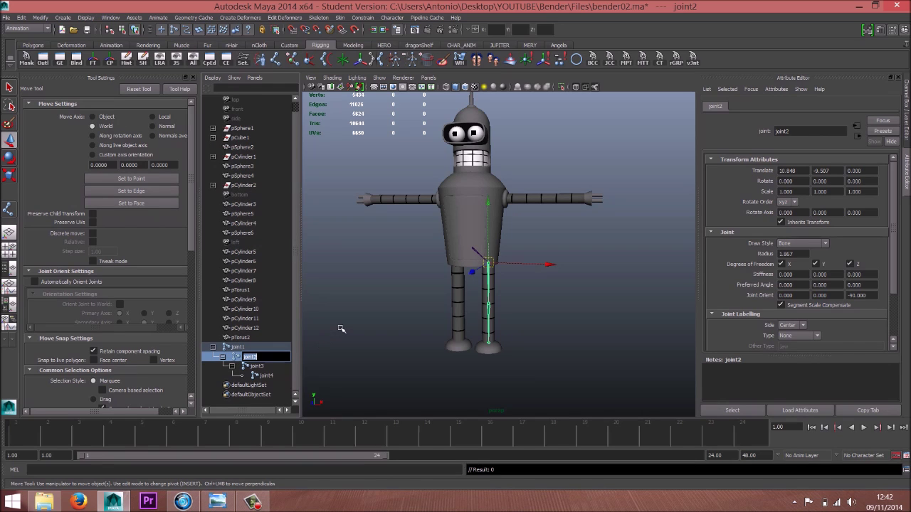
{"action": "key", "text": "Caps_Lock"}
{"action": "key", "text": "Caps_Lock"}
{"action": "type", "text": "le"}
{"action": "type", "text": "ft_leg01"}
Step: Rename the knee joint left_leg02, reusing the hip joint's name with the number changed
{"action": "left_click", "coordinate": [488, 311]}
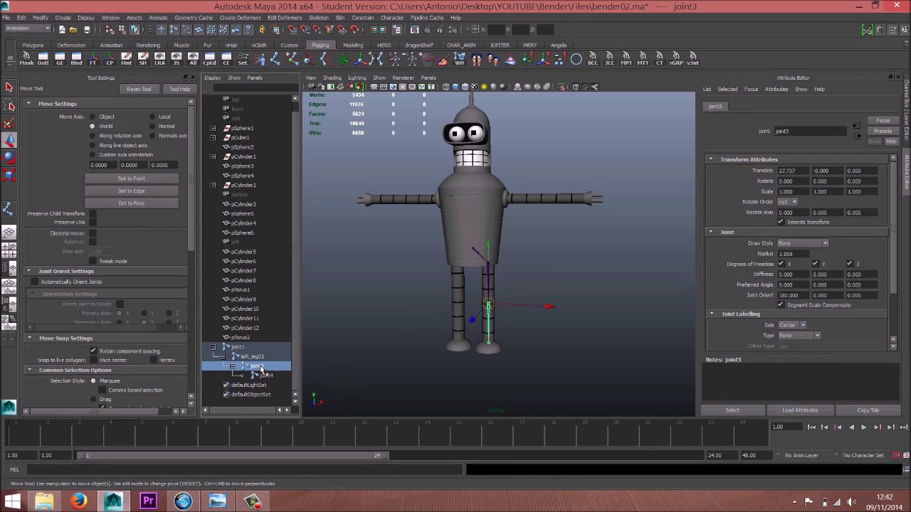
{"action": "double_click", "coordinate": [259, 366]}
{"action": "double_click", "coordinate": [258, 356]}
{"action": "key", "text": "ctrl+c"}
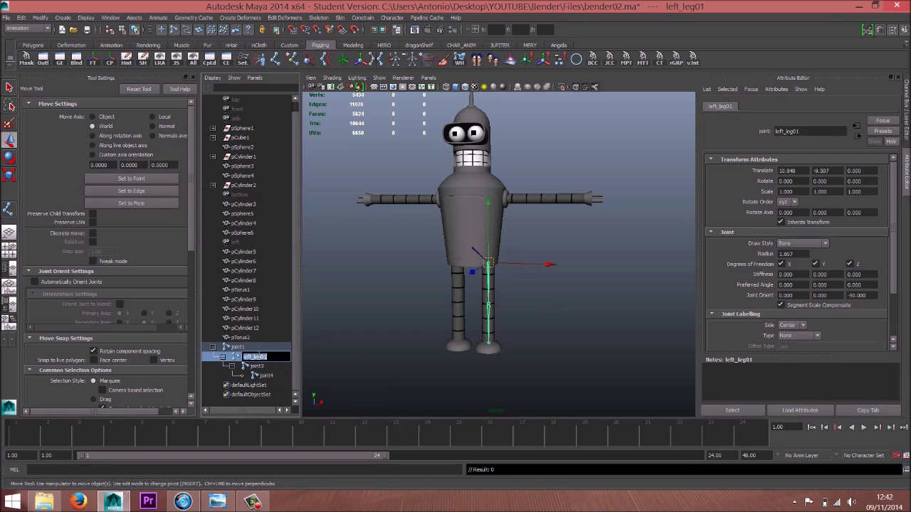
{"action": "left_click", "coordinate": [262, 365]}
{"action": "double_click", "coordinate": [262, 365]}
{"action": "key", "text": "ctrl+v"}
{"action": "left_click", "coordinate": [278, 377]}
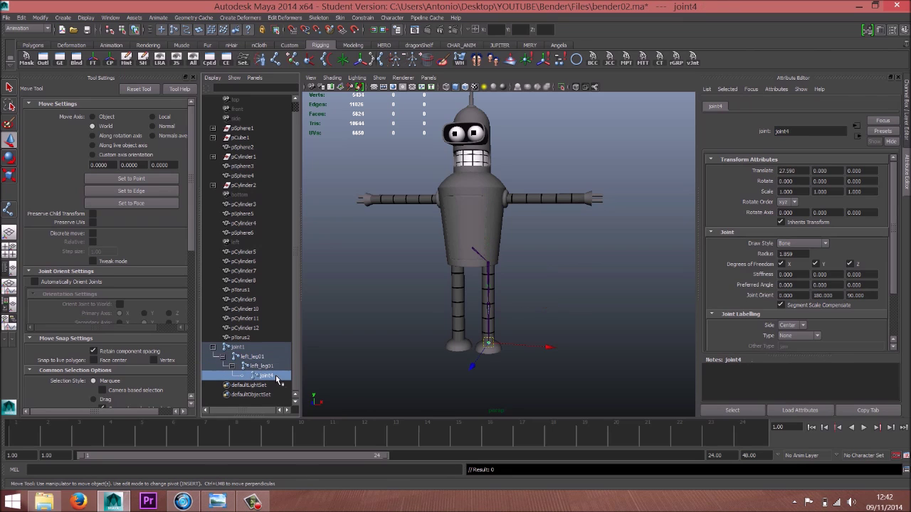
{"action": "double_click", "coordinate": [262, 366]}
{"action": "key", "text": "ctrl+c"}
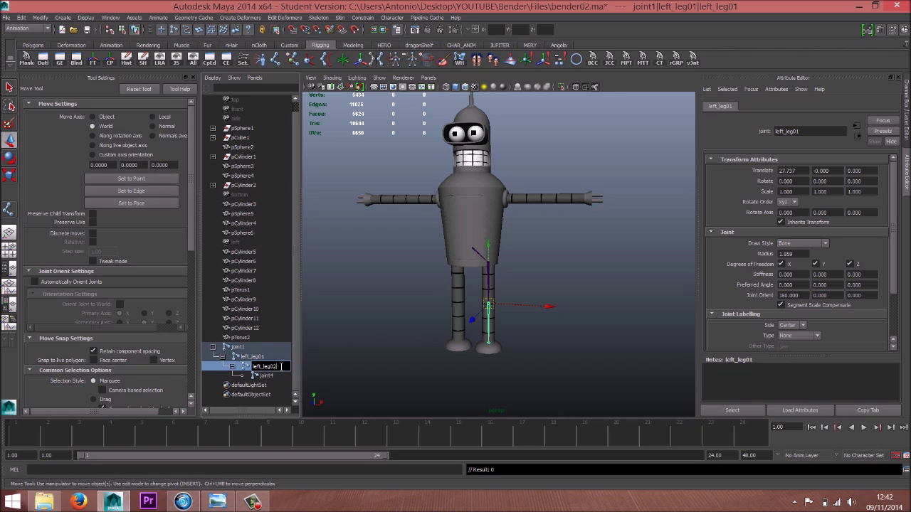
Step: Rename the ankle joint left_foot and the root pelvis joint COG
{"action": "double_click", "coordinate": [268, 375]}
{"action": "key", "text": "ctrl+v"}
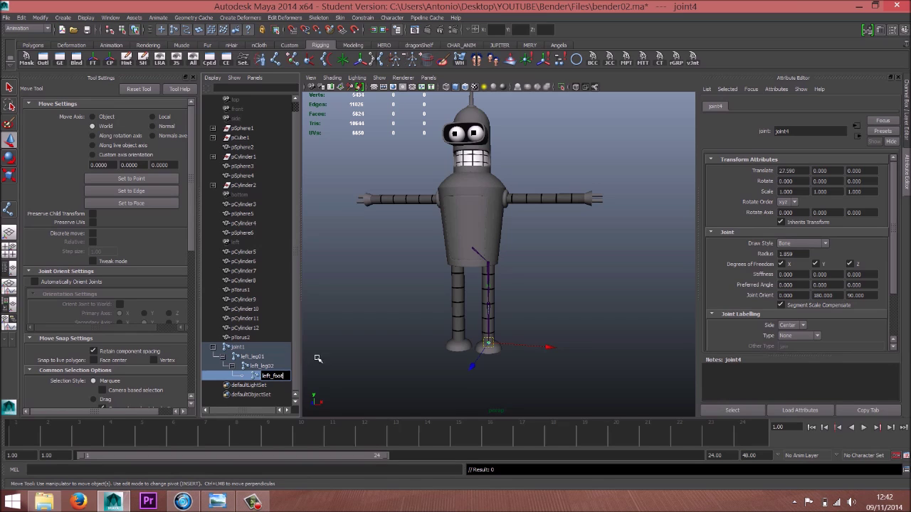
{"action": "double_click", "coordinate": [237, 346]}
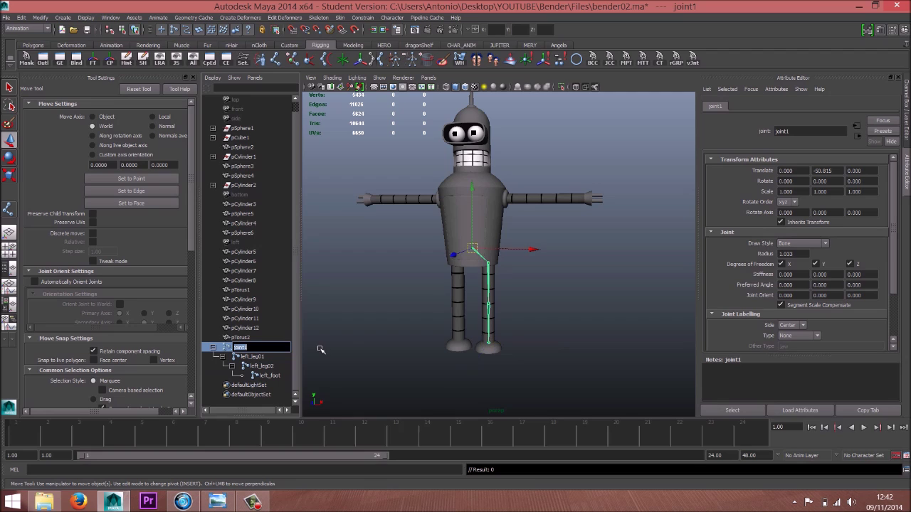
{"action": "key", "text": "Caps_Lock"}
{"action": "type", "text": "COG"}
{"action": "key", "text": "Return"}
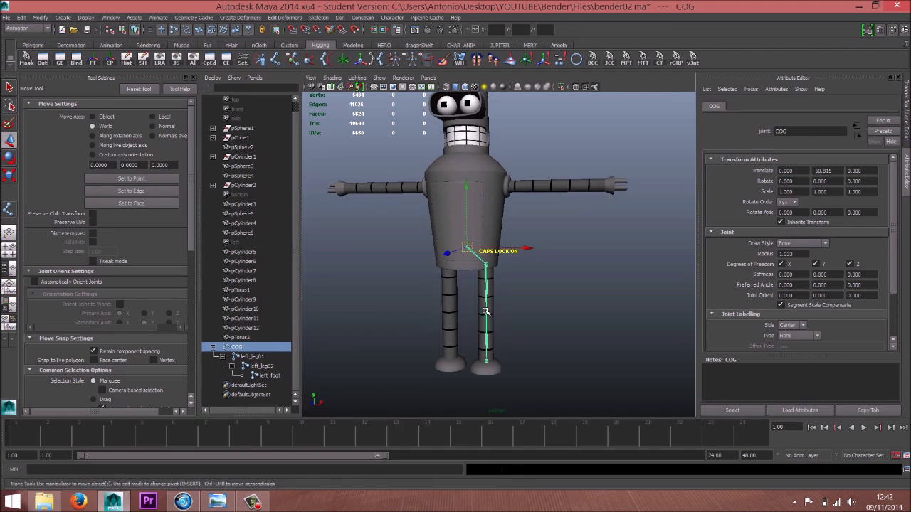
Step: Select the left_leg01 joint and open the Orient Joint options
{"action": "left_click_drag", "start_coordinate": [430, 281], "coordinate": [449, 289], "text": "alt"}
{"action": "scroll", "coordinate": [413, 289], "scroll_direction": "up", "scroll_amount": 3}
{"action": "middle_click_drag", "start_coordinate": [459, 313], "coordinate": [476, 277], "text": "alt"}
{"action": "scroll", "coordinate": [490, 275], "scroll_direction": "up", "scroll_amount": 1}
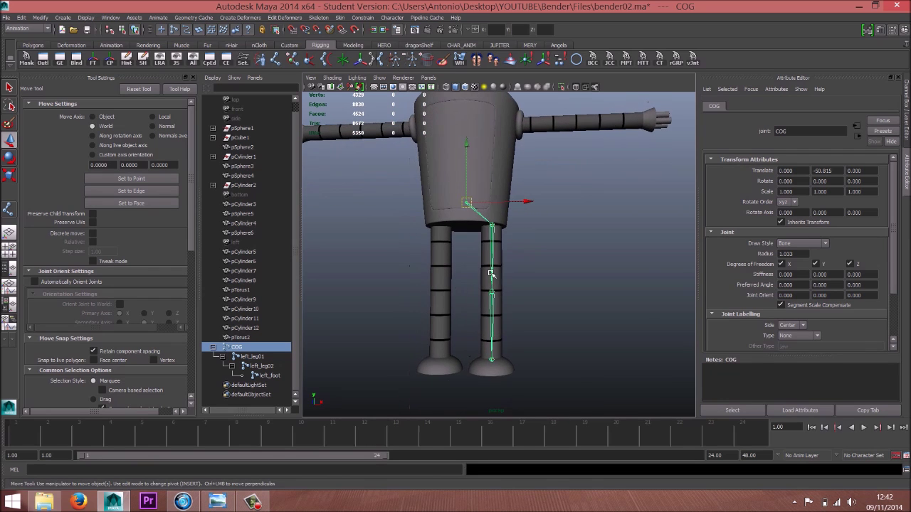
{"action": "left_click", "coordinate": [492, 226]}
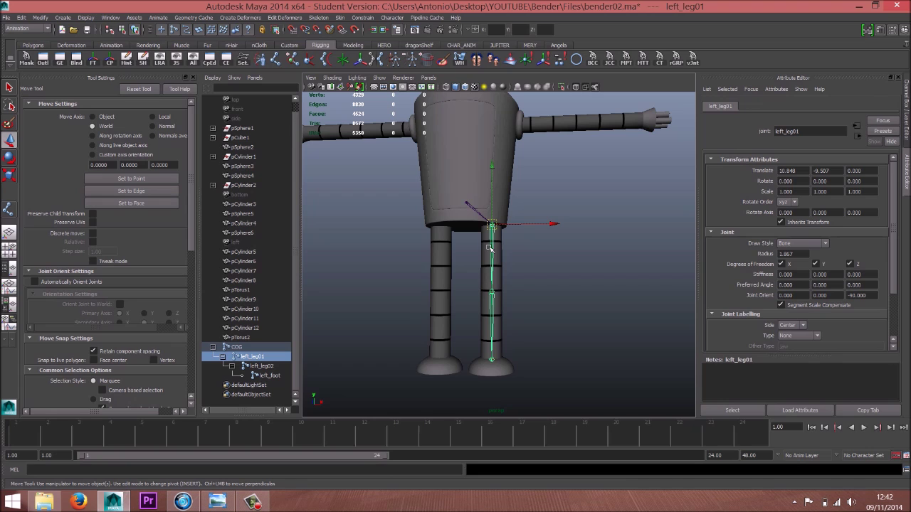
{"action": "left_click_drag", "start_coordinate": [470, 292], "coordinate": [453, 299], "text": "alt"}
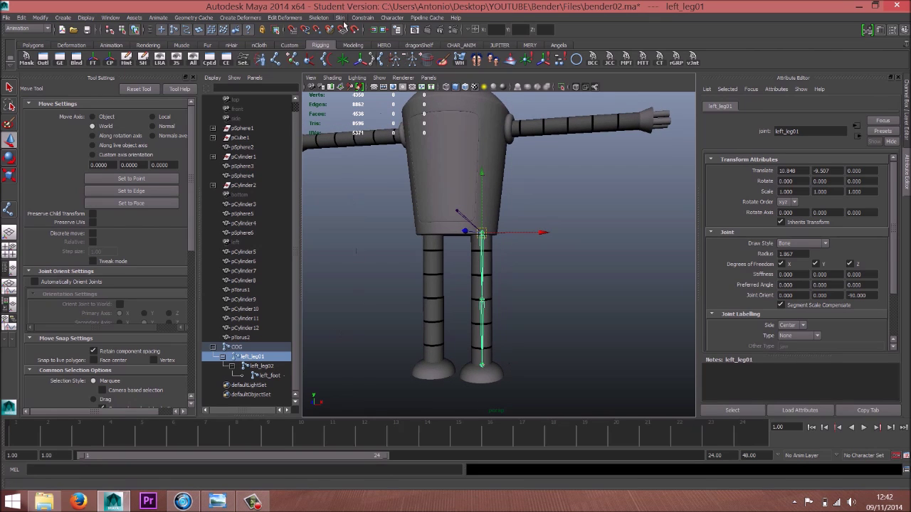
{"action": "left_click", "coordinate": [320, 18]}
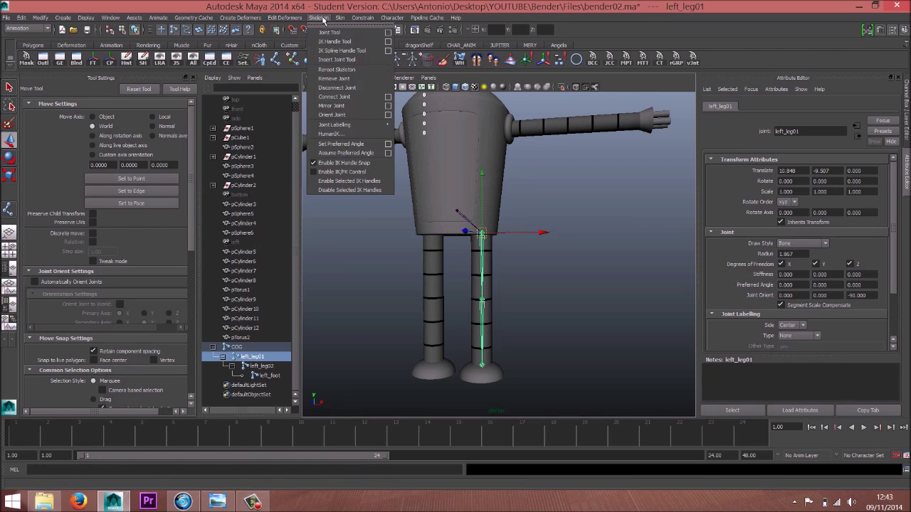
{"action": "left_click", "coordinate": [388, 114]}
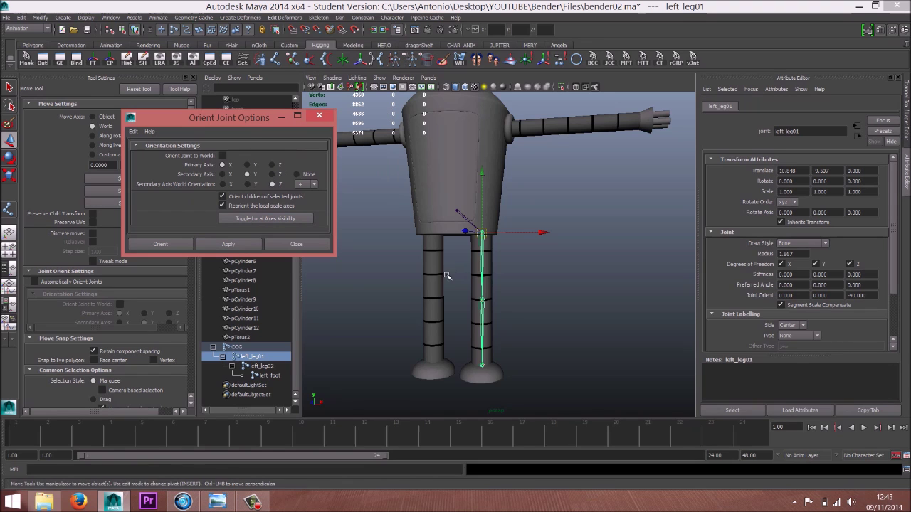
Step: Display the local rotation axes of the left_leg01 joint
{"action": "right_click_drag", "start_coordinate": [447, 274], "coordinate": [491, 244], "text": "alt"}
{"action": "left_click_drag", "start_coordinate": [492, 244], "coordinate": [479, 258], "text": "alt"}
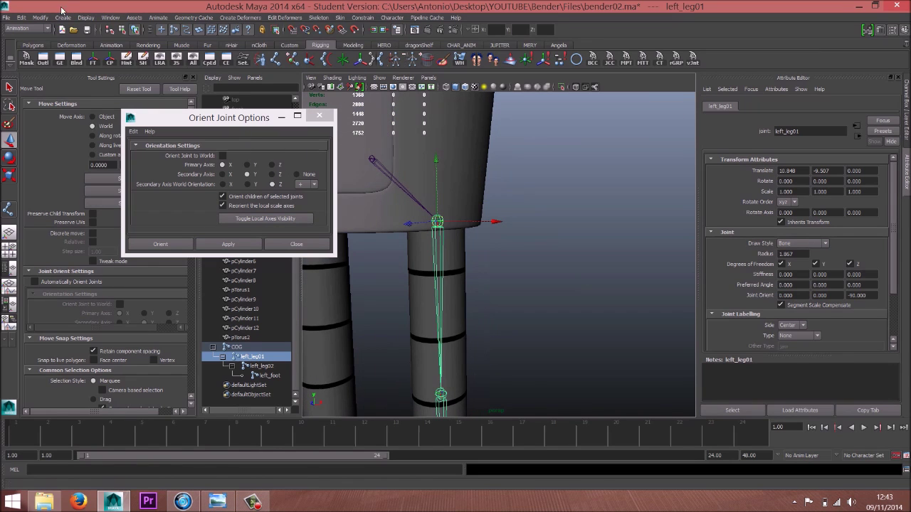
{"action": "left_click", "coordinate": [86, 21]}
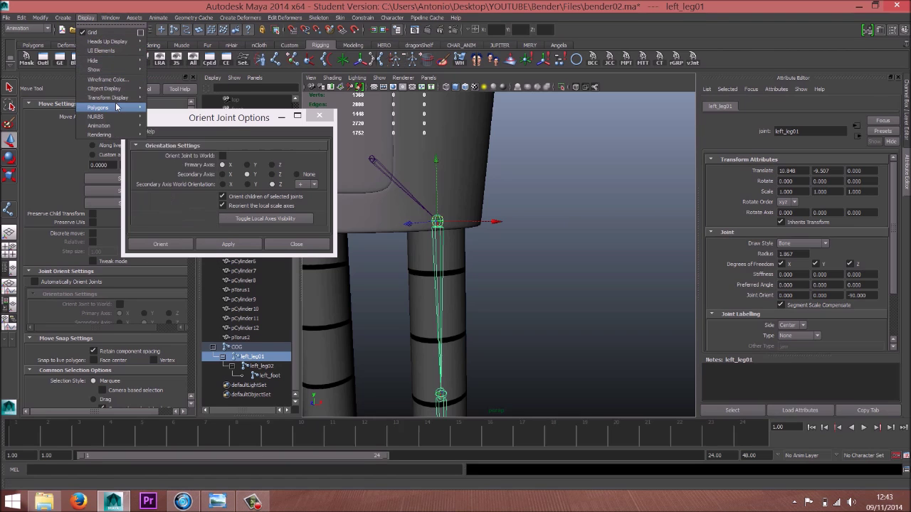
{"action": "mouse_move", "coordinate": [123, 100]}
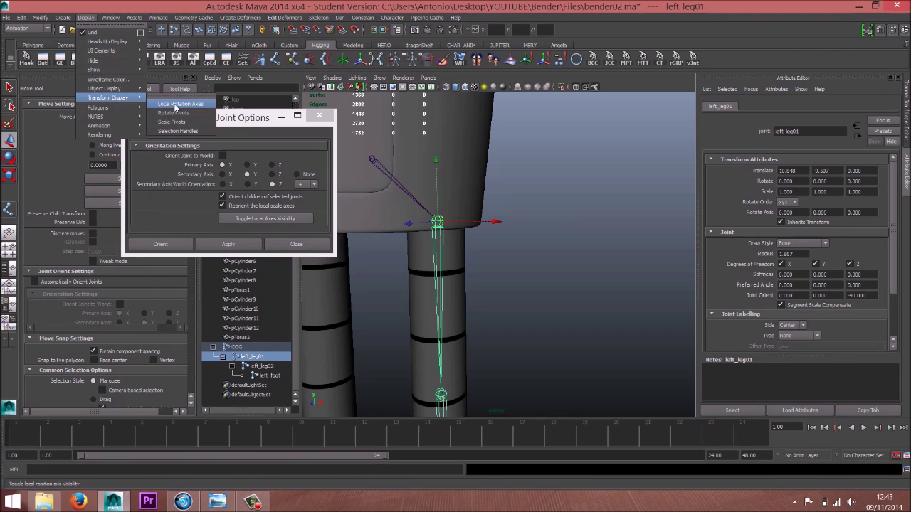
{"action": "left_click", "coordinate": [196, 107]}
Step: Display the local rotation axes of the left_leg02 knee joint
{"action": "left_click_drag", "start_coordinate": [540, 217], "coordinate": [502, 270], "text": "alt"}
{"action": "left_click", "coordinate": [477, 354]}
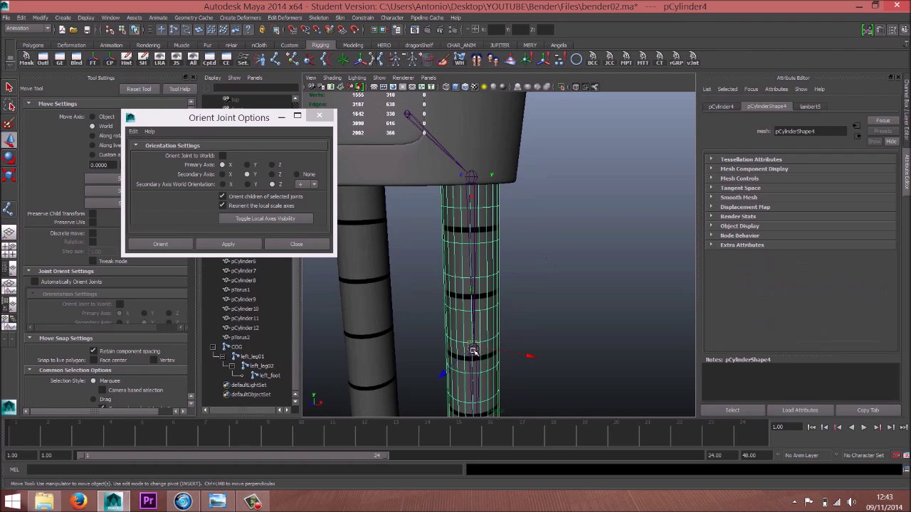
{"action": "left_click", "coordinate": [475, 377]}
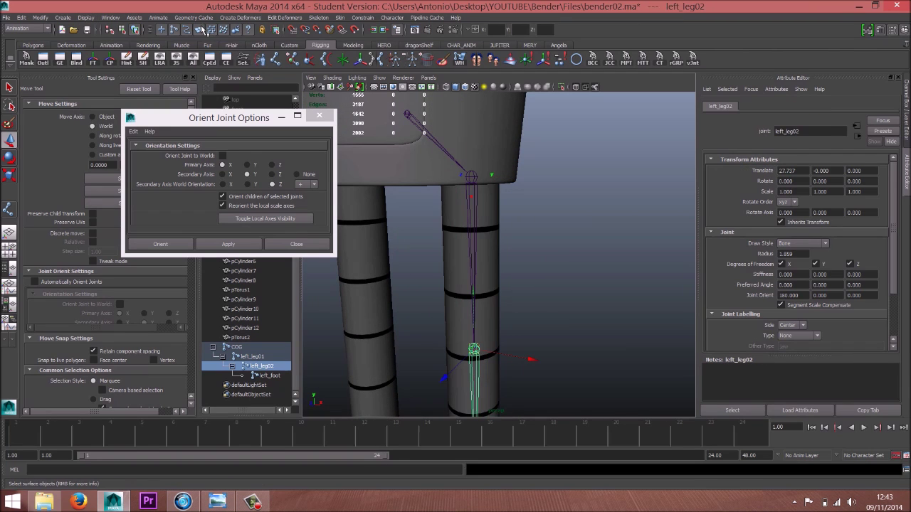
{"action": "middle_click_drag", "start_coordinate": [401, 213], "coordinate": [391, 66], "text": "alt"}
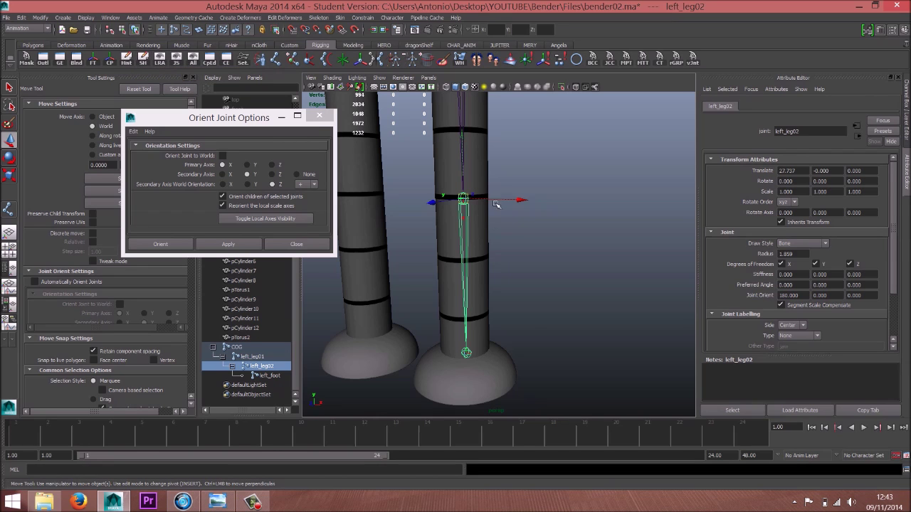
Step: Orient left_leg01 and left_leg02 with primary axis X, secondary axis Y and secondary axis world orientation Z+
{"action": "left_click_drag", "start_coordinate": [490, 257], "coordinate": [464, 266], "text": "alt"}
{"action": "left_click", "coordinate": [460, 157]}
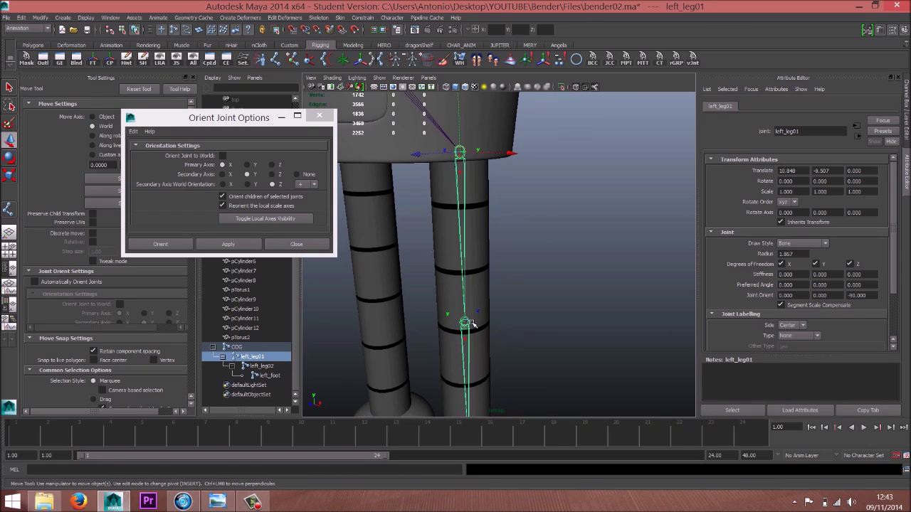
{"action": "left_click", "coordinate": [472, 323], "text": "shift"}
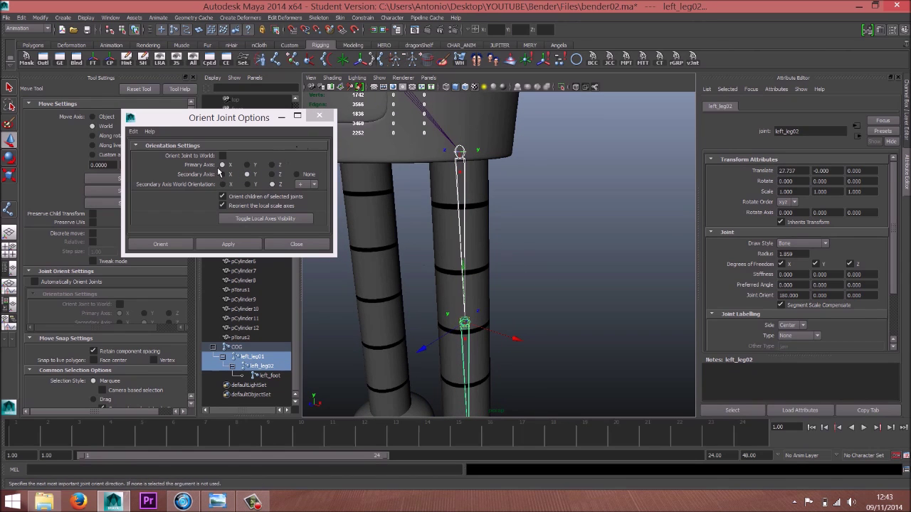
{"action": "left_click", "coordinate": [240, 248]}
Step: Test the new orientation by rotating left_leg01 about -25 degrees around its Z axis, and undo the rotation
{"action": "left_click_drag", "start_coordinate": [455, 245], "coordinate": [500, 252], "text": "alt"}
{"action": "left_click", "coordinate": [493, 199]}
{"action": "left_click", "coordinate": [486, 205]}
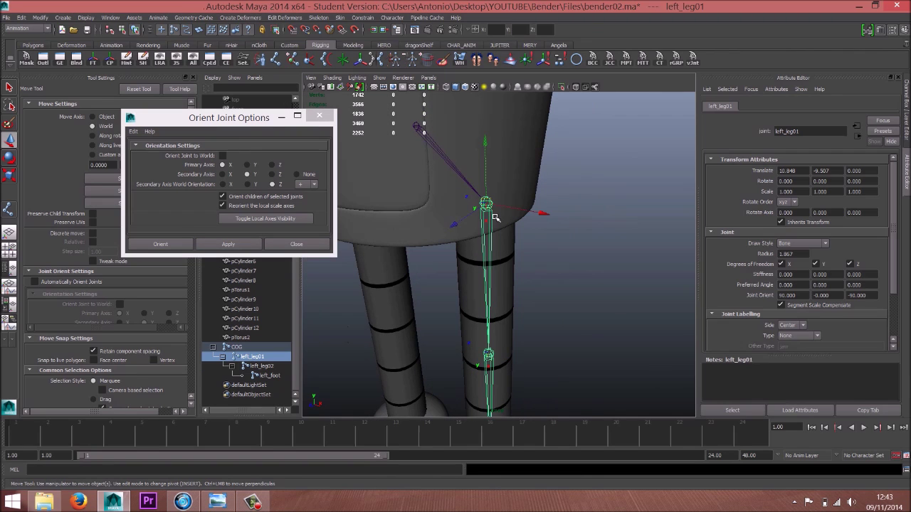
{"action": "key", "text": "e"}
{"action": "left_click_drag", "start_coordinate": [467, 164], "coordinate": [464, 169]}
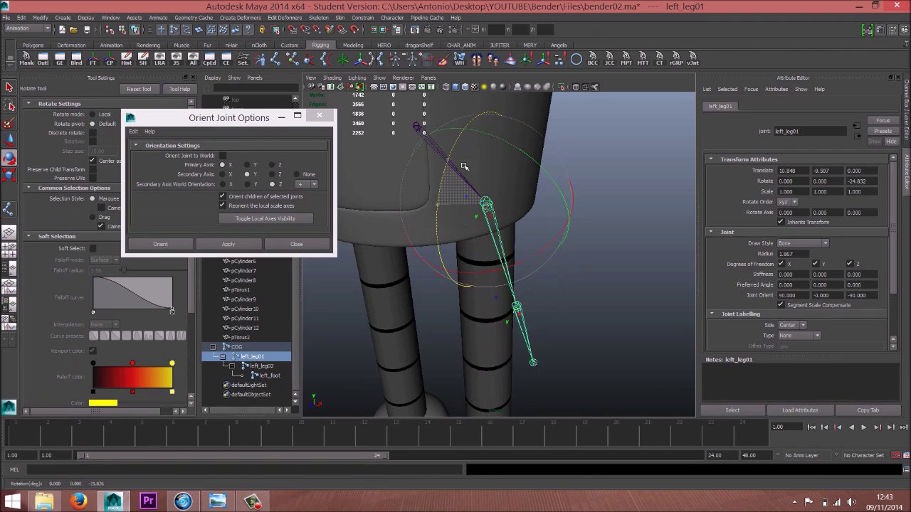
{"action": "key", "text": "ctrl+z"}
{"action": "key", "text": "w"}
Step: Hide the local rotation axes of the left_leg01 and left_leg02 joints
{"action": "scroll", "coordinate": [466, 264], "scroll_direction": "down", "scroll_amount": 4}
{"action": "middle_click_drag", "start_coordinate": [535, 282], "coordinate": [534, 238], "text": "alt"}
{"action": "left_click_drag", "start_coordinate": [481, 260], "coordinate": [514, 239], "text": "alt"}
{"action": "mouse_move", "coordinate": [514, 238]}
{"action": "middle_mouse_down", "text": "alt"}
{"action": "mouse_move", "coordinate": [516, 223]}
{"action": "mouse_move", "coordinate": [516, 241]}
{"action": "middle_mouse_up", "text": "alt"}
{"action": "left_click", "coordinate": [517, 265], "text": "shift"}
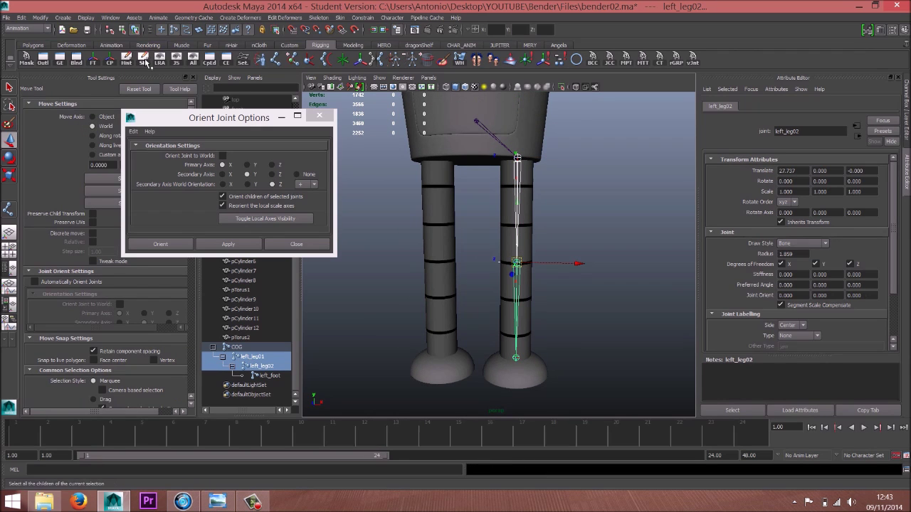
{"action": "middle_click_drag", "start_coordinate": [519, 154], "coordinate": [530, 178], "text": "alt"}
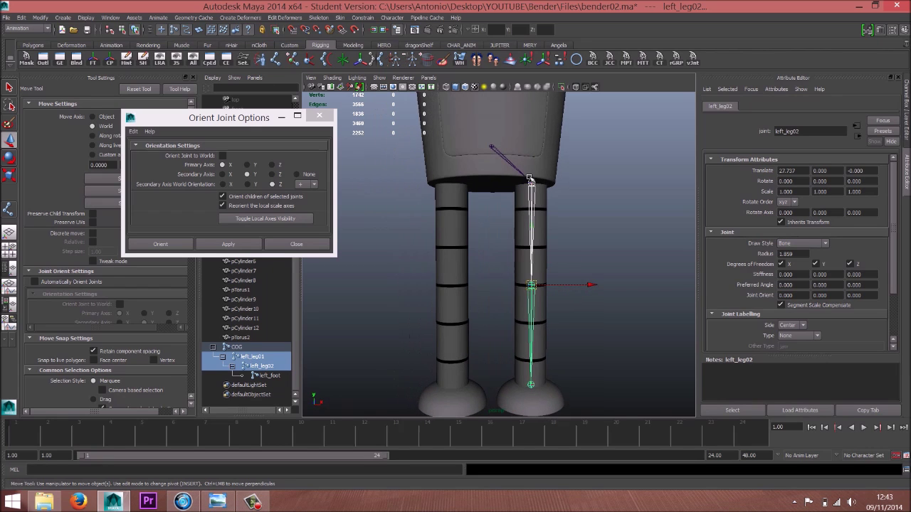
Step: Set up Mirror Joint for left_leg01 across YZ with the Behavior function, replacing "left" with "right" in the duplicated joint names
{"action": "left_click", "coordinate": [533, 183]}
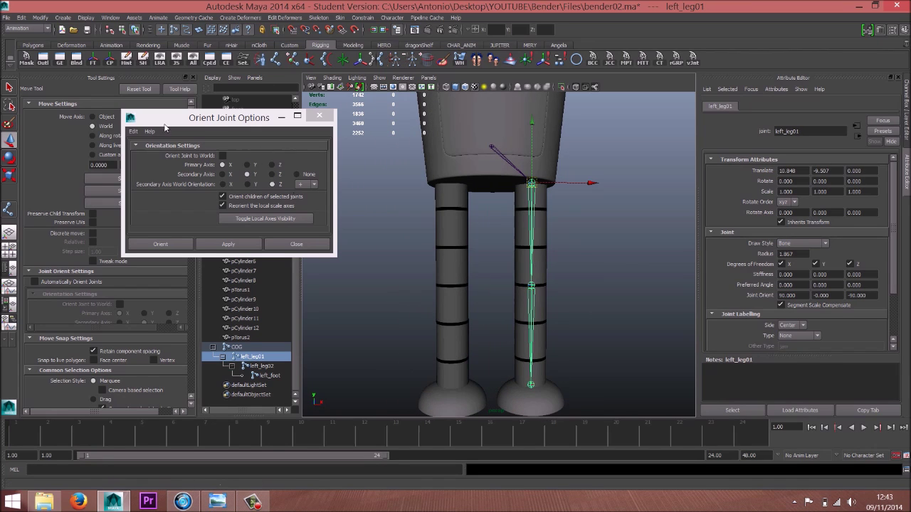
{"action": "left_click", "coordinate": [319, 115]}
{"action": "left_click", "coordinate": [318, 18]}
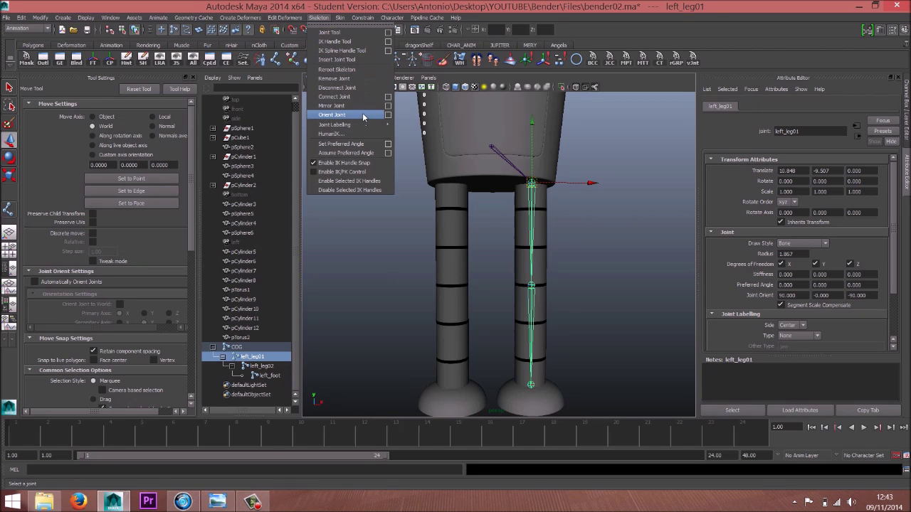
{"action": "left_click", "coordinate": [388, 106]}
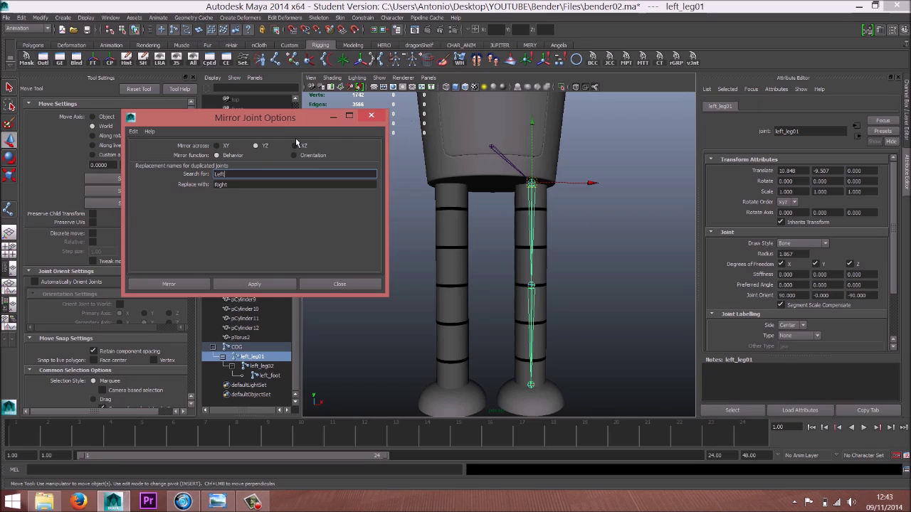
{"action": "double_click", "coordinate": [221, 184]}
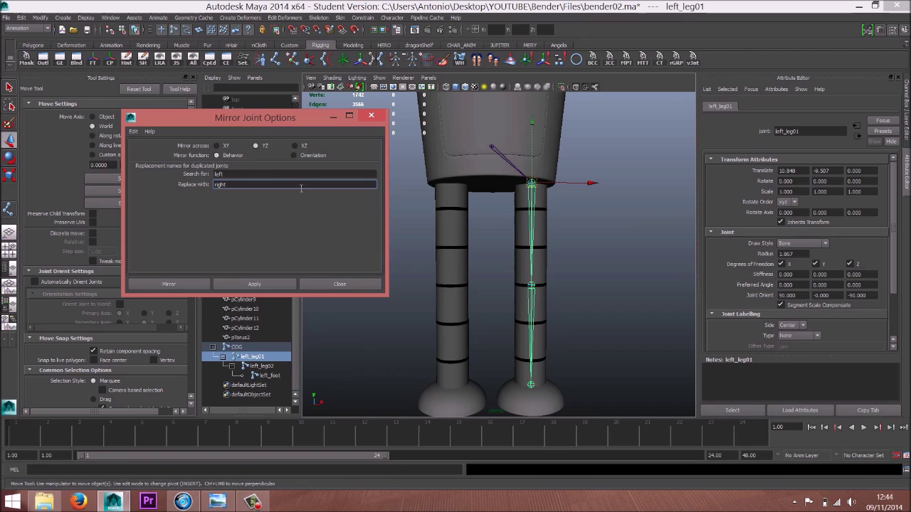
Step: Mirror the left_leg01 chain to the right side of the pelvis and inspect both leg chains together
{"action": "left_click", "coordinate": [169, 284]}
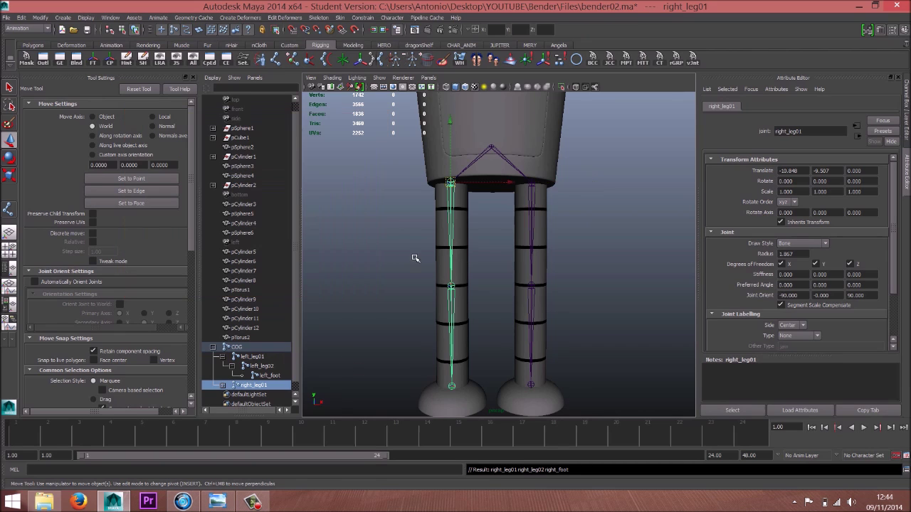
{"action": "left_click", "coordinate": [534, 203], "text": "shift"}
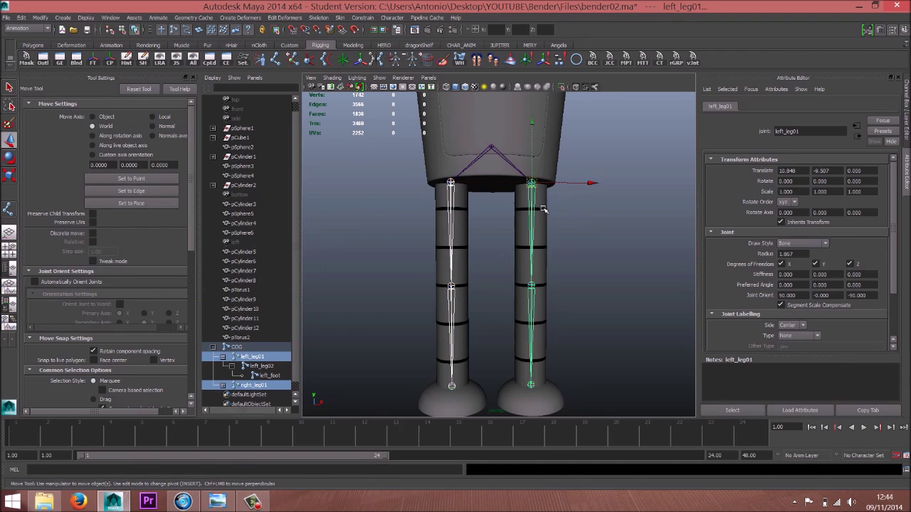
{"action": "key", "text": "e"}
{"action": "left_click_drag", "start_coordinate": [597, 293], "coordinate": [555, 306], "text": "alt"}
{"action": "key", "text": "w"}
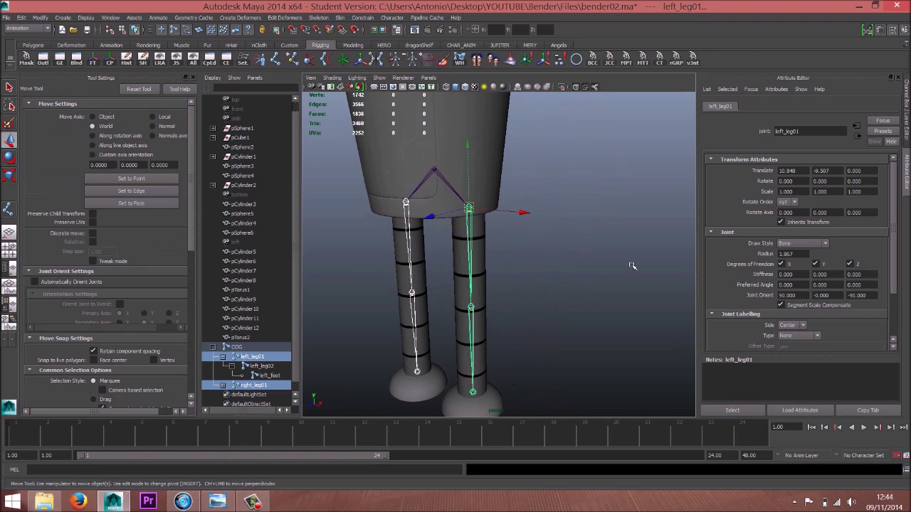
{"action": "scroll", "coordinate": [630, 264], "scroll_direction": "down", "scroll_amount": 5}
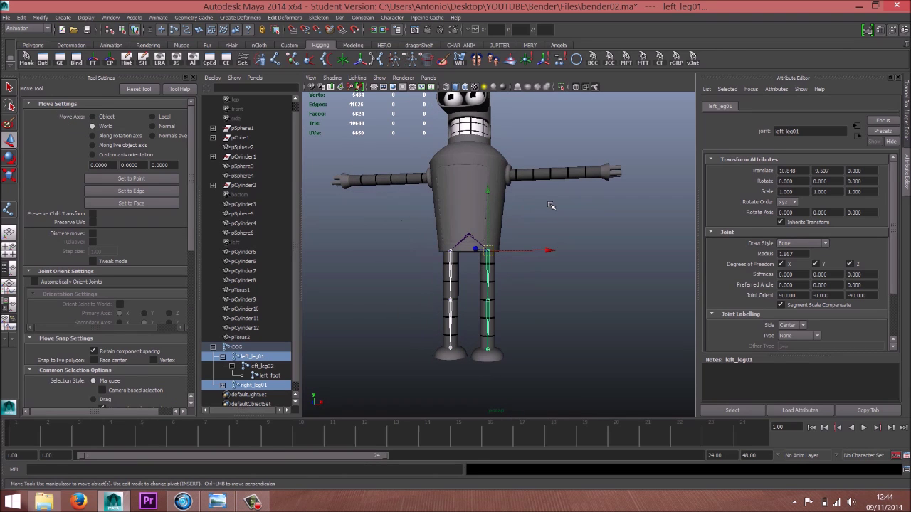
{"action": "left_click_drag", "start_coordinate": [428, 247], "coordinate": [454, 244], "text": "alt"}
Step: Draw a three-joint chain with the Joint Tool in front view, from the upper chest through the neck base to the top of the head
{"action": "key", "text": "space"}
{"action": "middle_click_drag", "start_coordinate": [488, 219], "coordinate": [471, 311], "text": "alt"}
{"action": "right_click_drag", "start_coordinate": [471, 310], "coordinate": [487, 241], "text": "alt"}
{"action": "middle_click_drag", "start_coordinate": [514, 218], "coordinate": [499, 260], "text": "alt"}
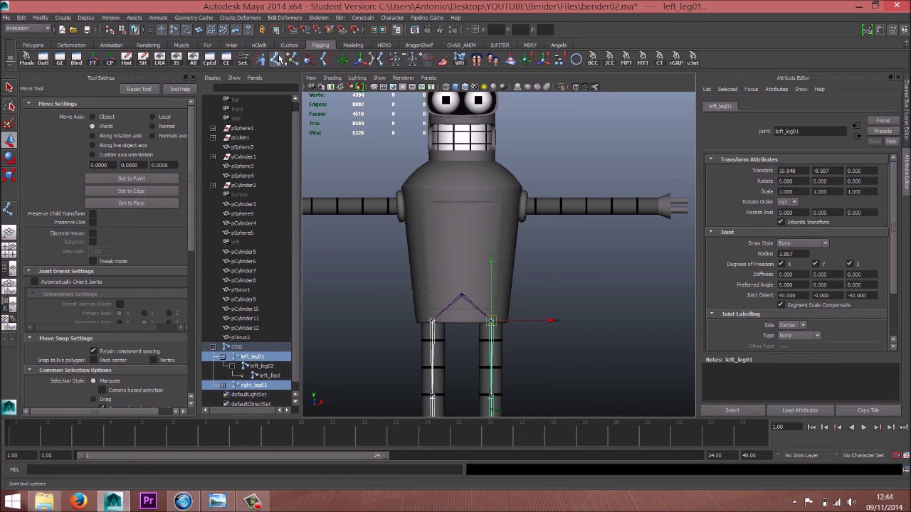
{"action": "left_click", "coordinate": [277, 59]}
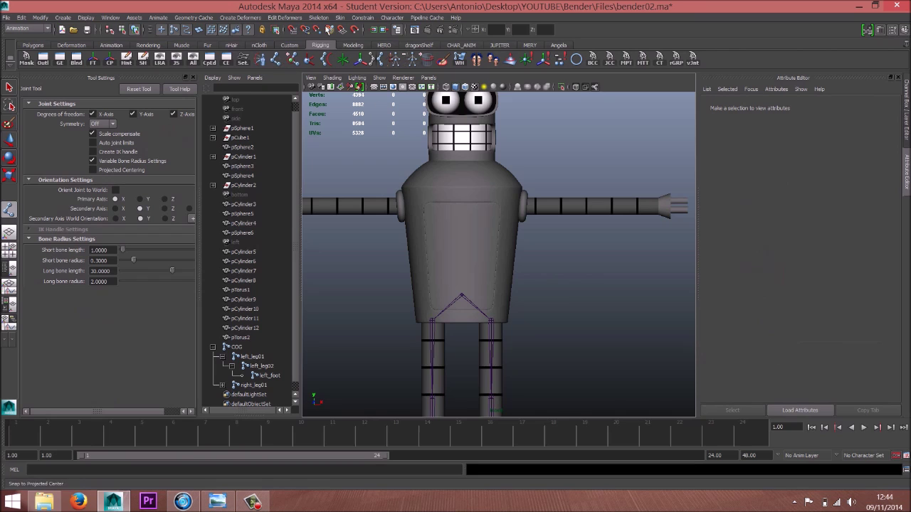
{"action": "left_click", "coordinate": [341, 18]}
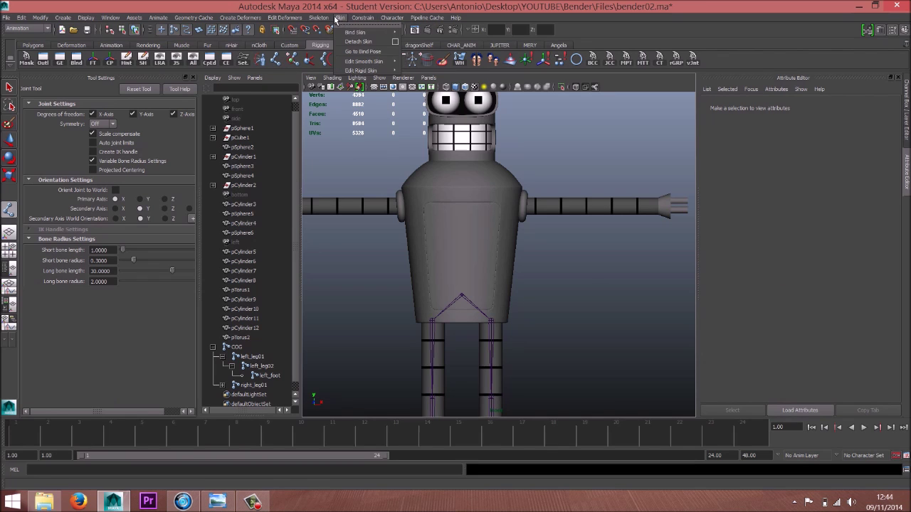
{"action": "mouse_move", "coordinate": [320, 19]}
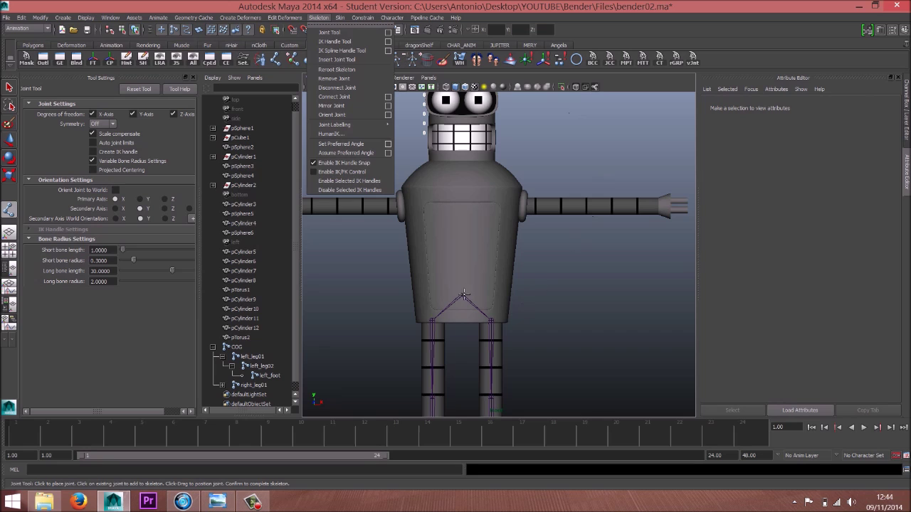
{"action": "right_click_drag", "start_coordinate": [464, 294], "coordinate": [535, 286], "text": "alt"}
{"action": "middle_click_drag", "start_coordinate": [453, 206], "coordinate": [453, 220], "text": "alt"}
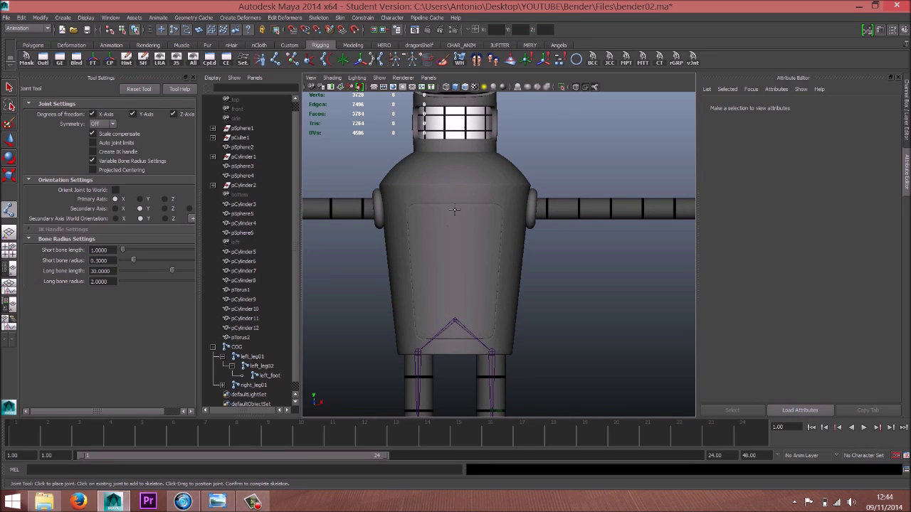
{"action": "left_click", "coordinate": [454, 210]}
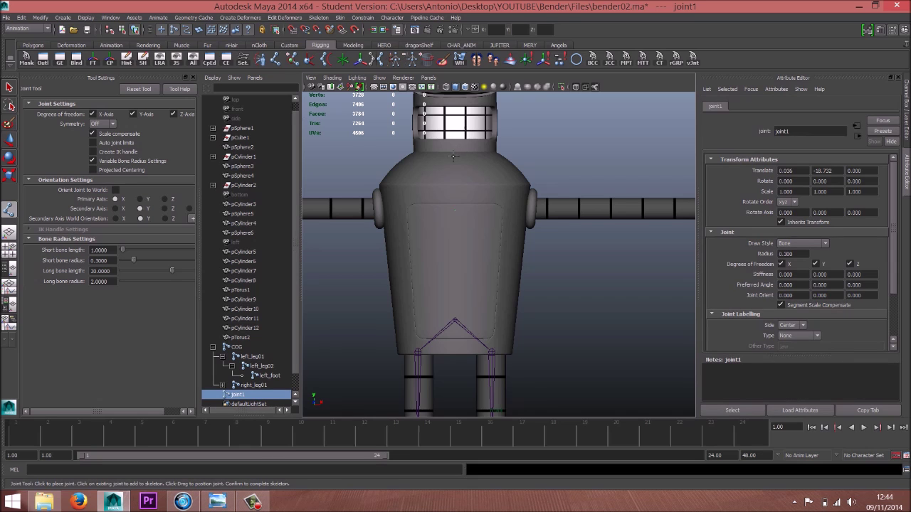
{"action": "left_click", "coordinate": [454, 158], "text": "shift"}
{"action": "middle_click_drag", "start_coordinate": [464, 125], "coordinate": [456, 179], "text": "alt"}
{"action": "middle_click_drag", "start_coordinate": [458, 103], "coordinate": [450, 171], "text": "alt"}
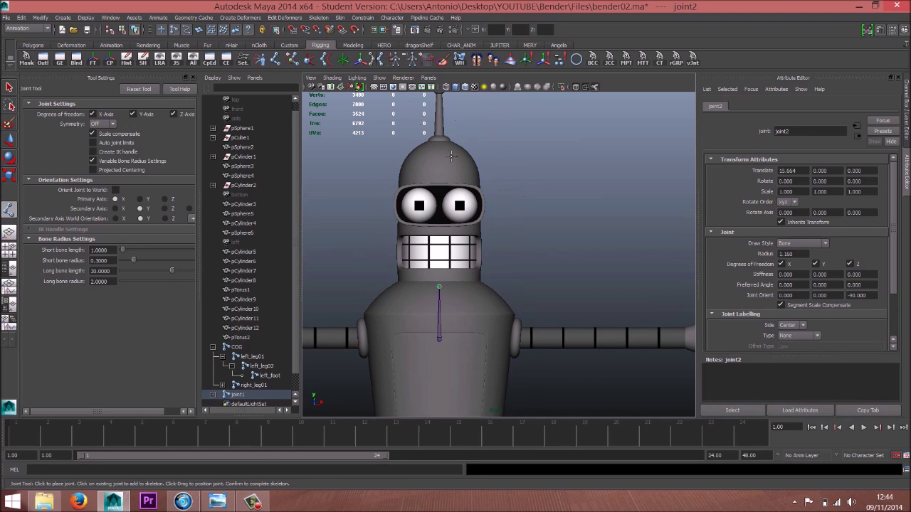
{"action": "left_click", "coordinate": [438, 152]}
{"action": "key", "text": "w"}
Step: Try setting the chest joint's Translate X to 0, and undo the change
{"action": "middle_click_drag", "start_coordinate": [491, 282], "coordinate": [503, 227], "text": "alt"}
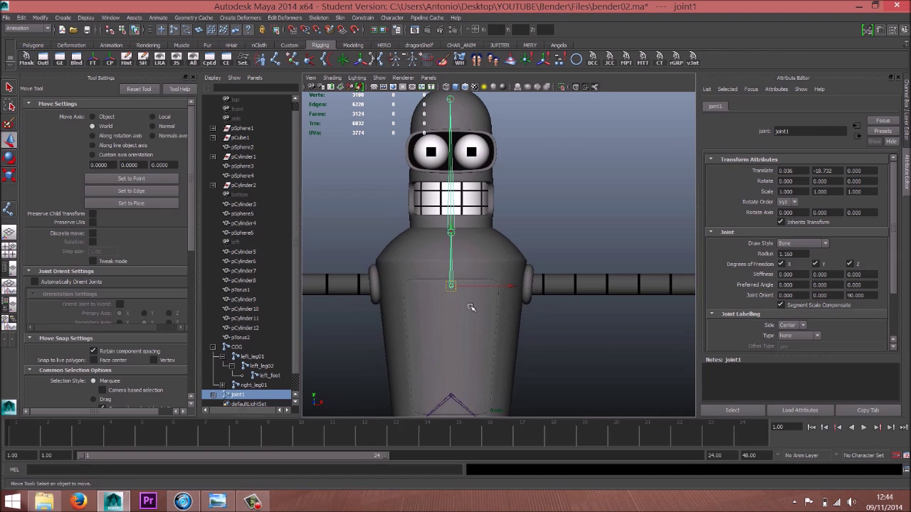
{"action": "left_click", "coordinate": [470, 306]}
{"action": "left_click", "coordinate": [449, 283]}
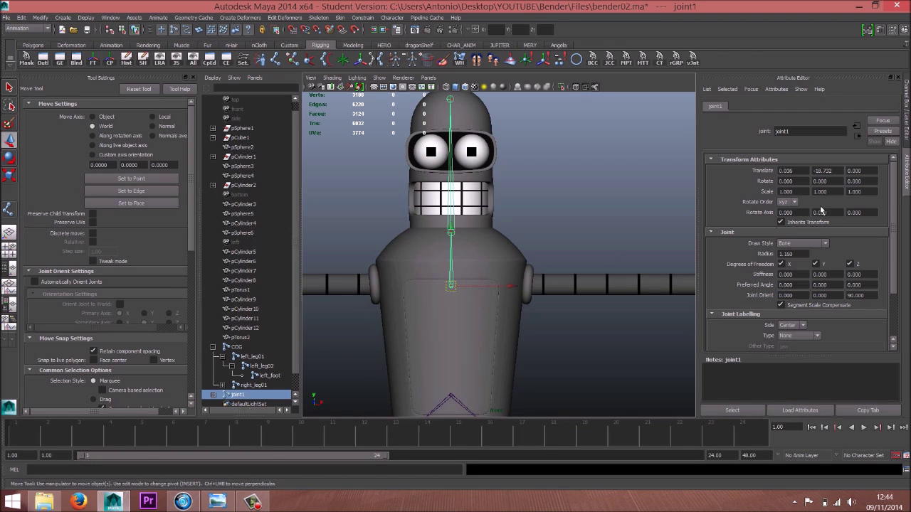
{"action": "left_click", "coordinate": [794, 171]}
{"action": "type", "text": "0"}
{"action": "key", "text": "Return"}
{"action": "right_click", "coordinate": [830, 169]}
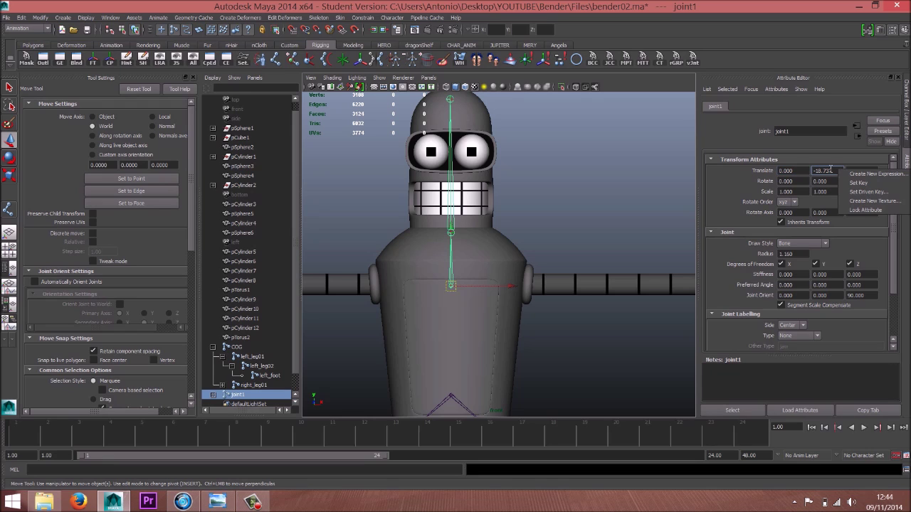
{"action": "key", "text": "ctrl+z"}
{"action": "left_click", "coordinate": [830, 171]}
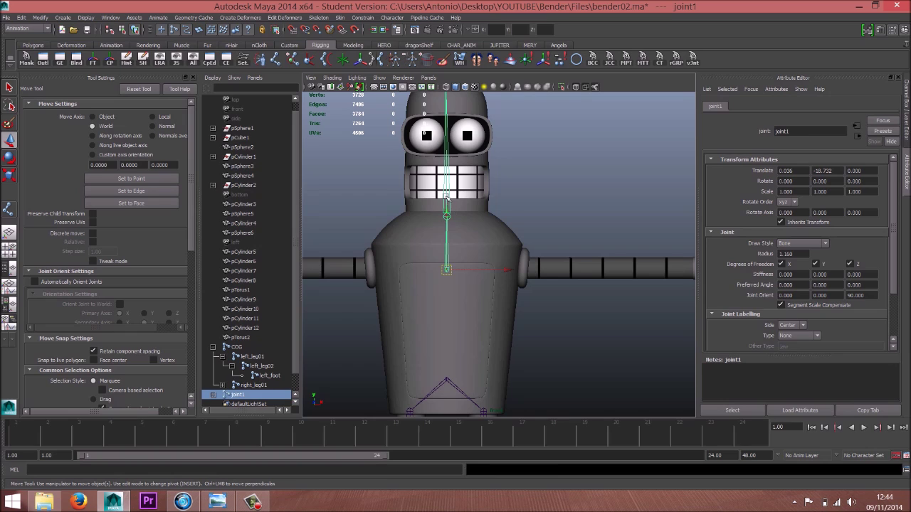
Step: Set Joint Orient Z to 0 on the neck-base joint and to 90 on the joint at the top of the head
{"action": "double_click", "coordinate": [862, 295]}
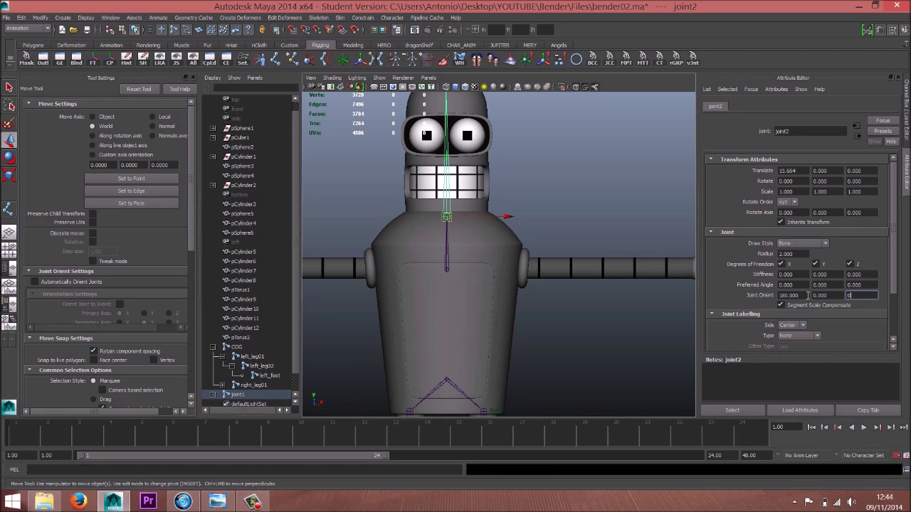
{"action": "type", "text": "0"}
{"action": "key", "text": "Return"}
{"action": "middle_click_drag", "start_coordinate": [553, 183], "coordinate": [550, 259], "text": "alt"}
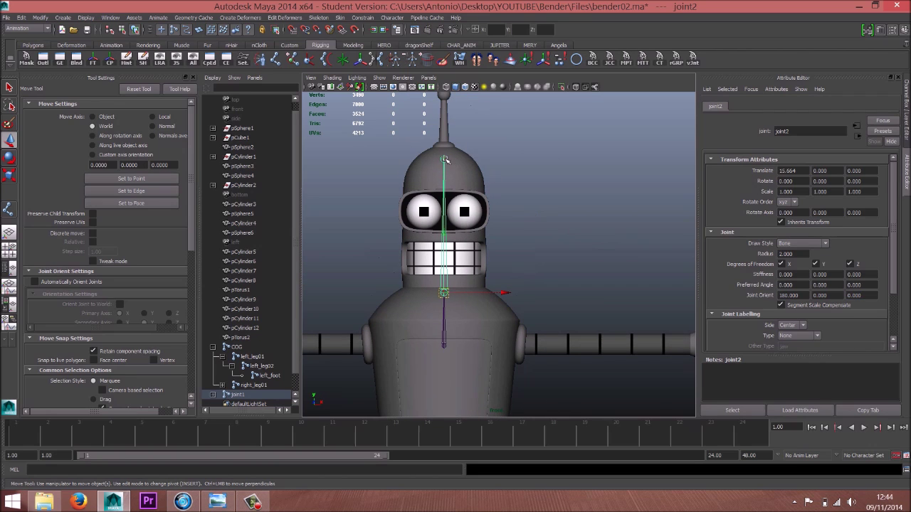
{"action": "left_click", "coordinate": [444, 159]}
{"action": "left_click", "coordinate": [854, 296]}
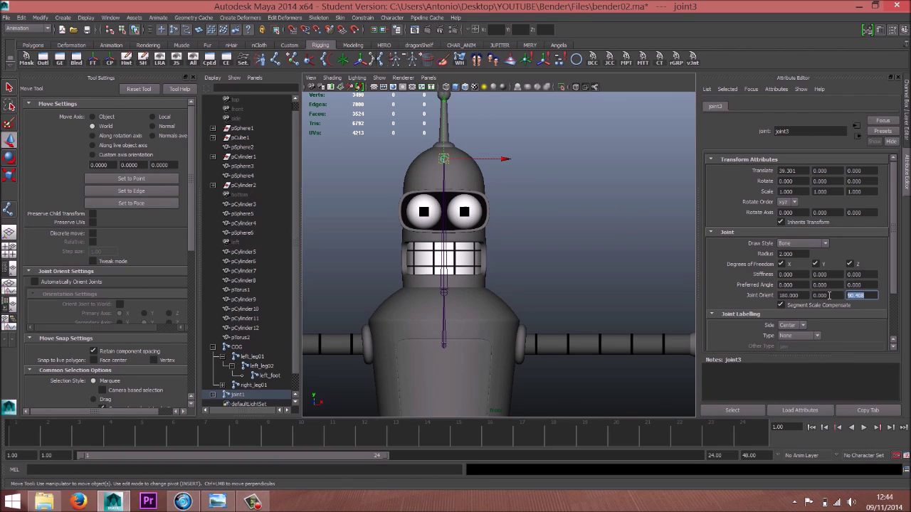
{"action": "type", "text": "90"}
{"action": "key", "text": "Return"}
Step: Parent the chest joint to the COG joint to connect the upper chain to the pelvis
{"action": "middle_click_drag", "start_coordinate": [507, 290], "coordinate": [505, 215], "text": "alt"}
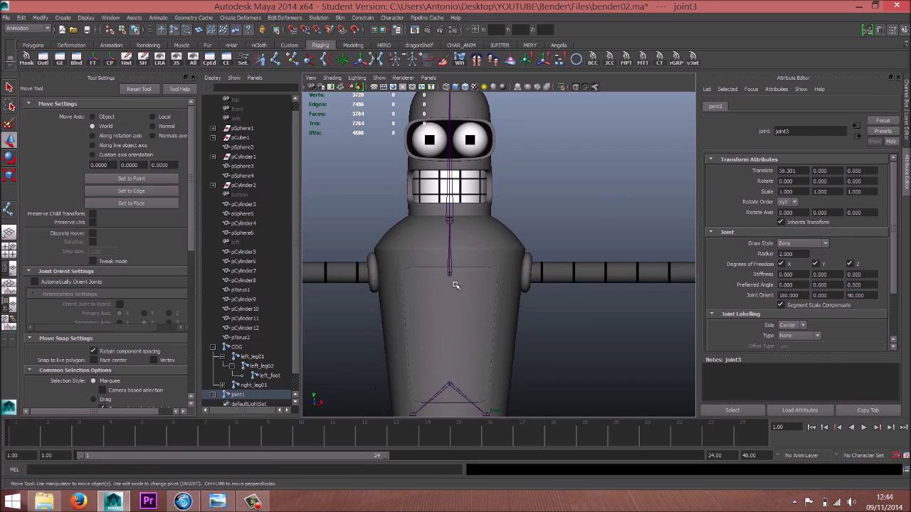
{"action": "middle_click_drag", "start_coordinate": [460, 293], "coordinate": [456, 205], "text": "alt"}
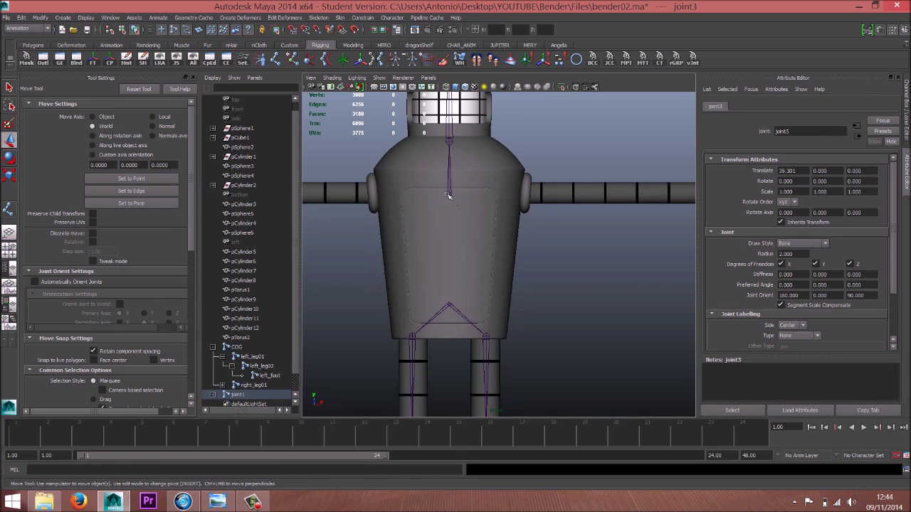
{"action": "left_click", "coordinate": [448, 196]}
{"action": "left_click", "coordinate": [448, 304], "text": "shift"}
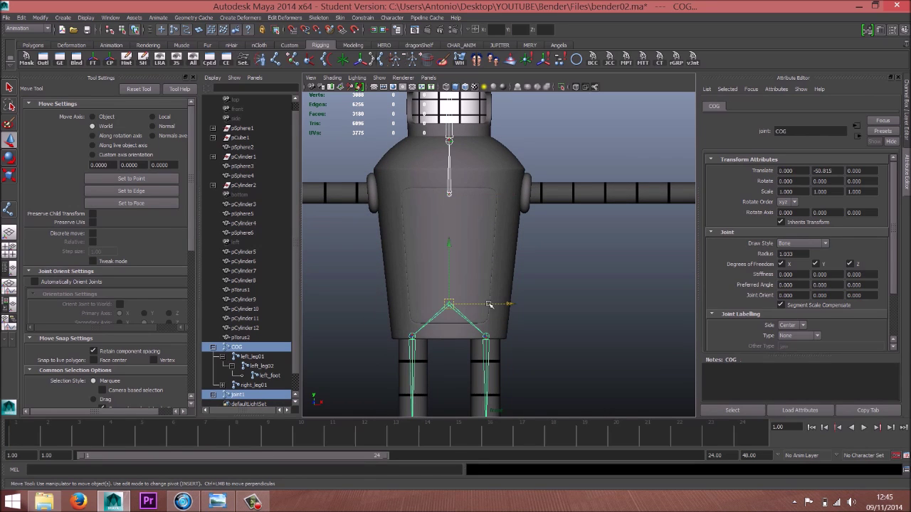
{"action": "key", "text": "p"}
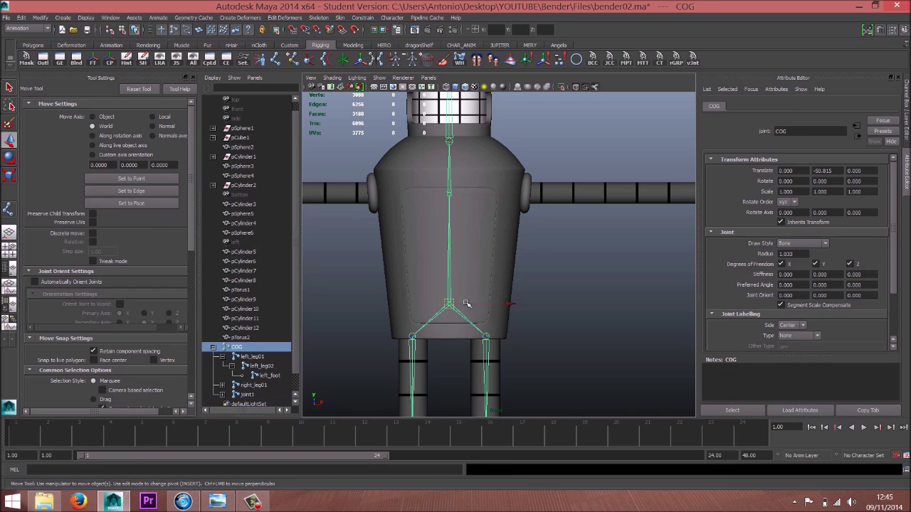
Step: Test the joined skeleton by rotating COG about -42 degrees around Z and moving it, undoing both changes
{"action": "key", "text": "e"}
{"action": "scroll", "coordinate": [366, 244], "scroll_direction": "down", "scroll_amount": 4}
{"action": "left_click_drag", "start_coordinate": [515, 220], "coordinate": [559, 266]}
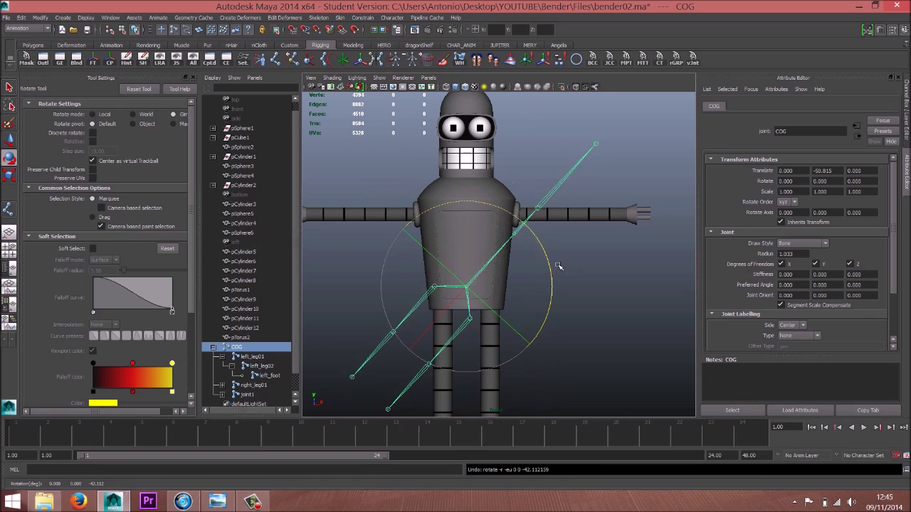
{"action": "key", "text": "ctrl+z"}
{"action": "key", "text": "w"}
{"action": "middle_click_drag", "start_coordinate": [477, 327], "coordinate": [469, 290], "text": "alt"}
{"action": "mouse_move", "coordinate": [458, 251]}
{"action": "left_mouse_down"}
{"action": "mouse_move", "coordinate": [472, 278]}
{"action": "mouse_move", "coordinate": [457, 266]}
{"action": "left_mouse_up"}
{"action": "key", "text": "ctrl+z"}
{"action": "middle_click_drag", "start_coordinate": [474, 221], "coordinate": [471, 275], "text": "alt"}
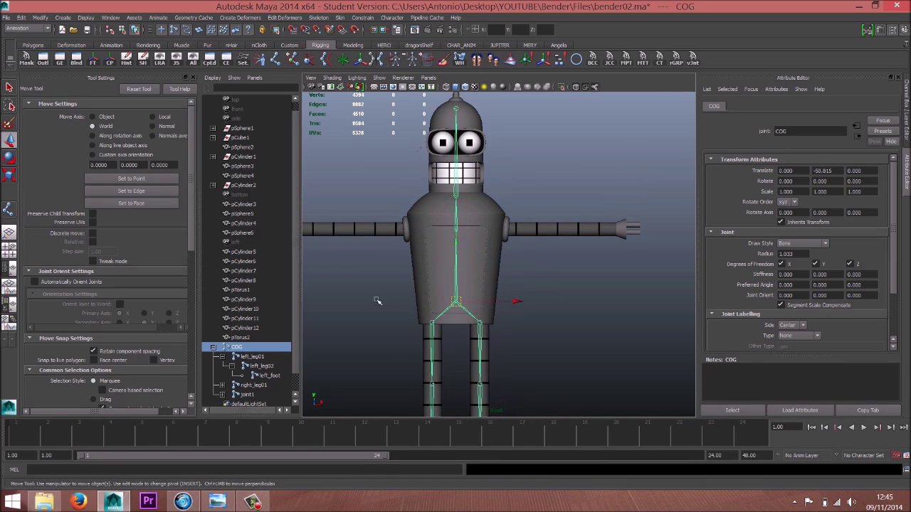
Step: Collapse the left_leg01 hierarchy and rename the chest joint joint1 as torso01
{"action": "scroll", "coordinate": [451, 227], "scroll_direction": "up", "scroll_amount": 2}
{"action": "left_click", "coordinate": [445, 207]}
{"action": "middle_click_drag", "start_coordinate": [523, 163], "coordinate": [522, 195], "text": "alt"}
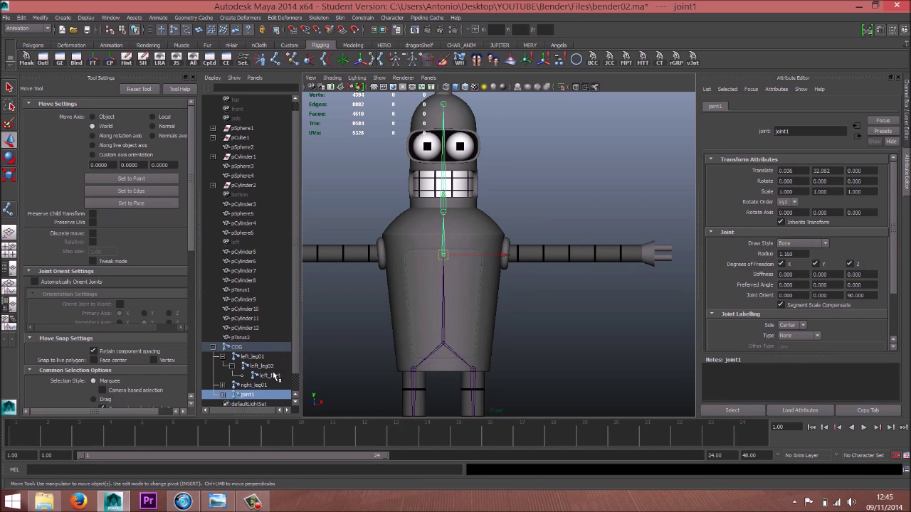
{"action": "scroll", "coordinate": [298, 334], "scroll_direction": "down", "scroll_amount": 2}
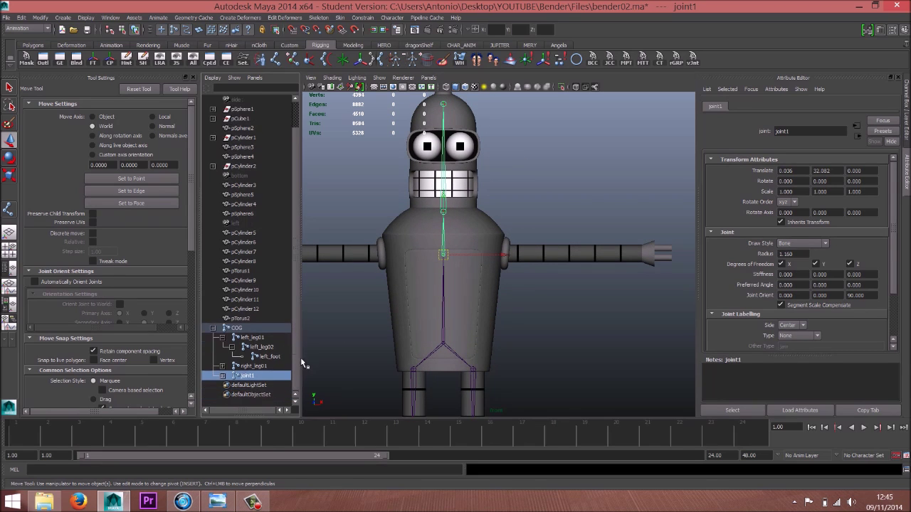
{"action": "double_click", "coordinate": [247, 377]}
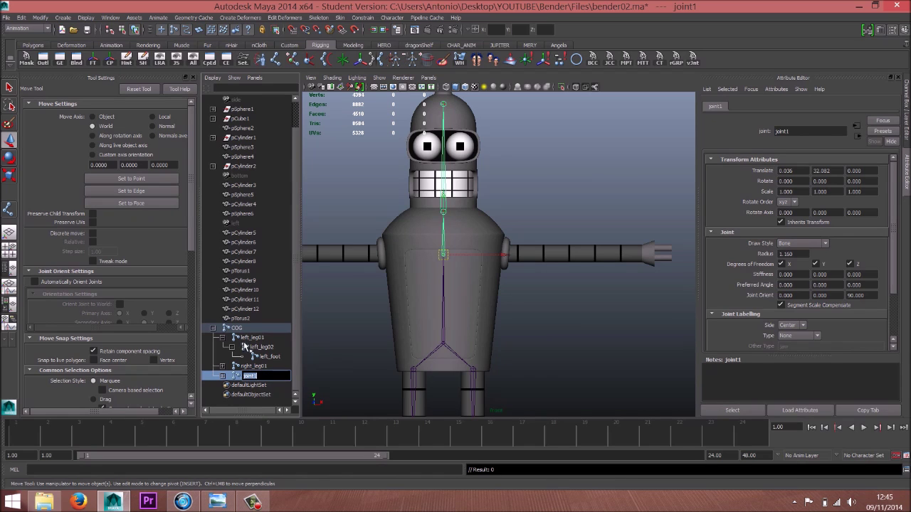
{"action": "left_click", "coordinate": [222, 337]}
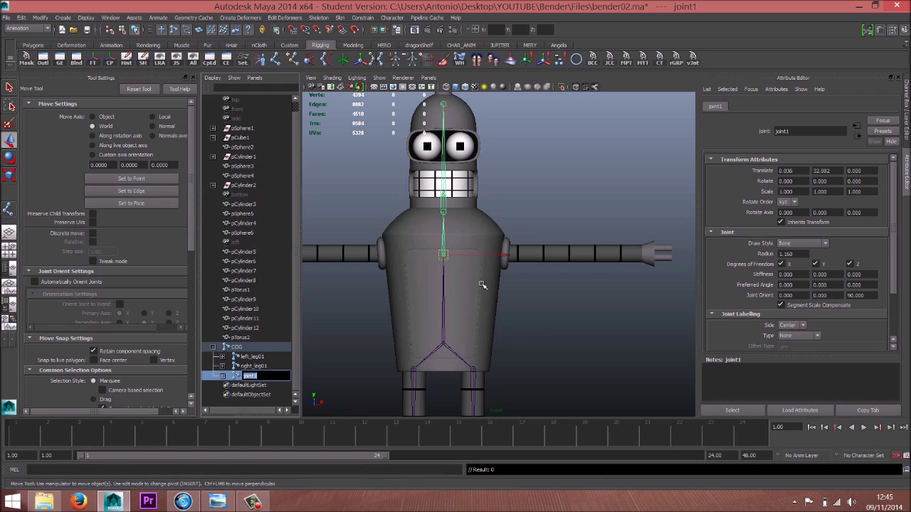
{"action": "key", "text": "Caps_Lock"}
{"action": "type", "text": "T"}
{"action": "key", "text": "BackSpace"}
{"action": "key", "text": "Caps_Lock"}
{"action": "key", "text": "Return"}
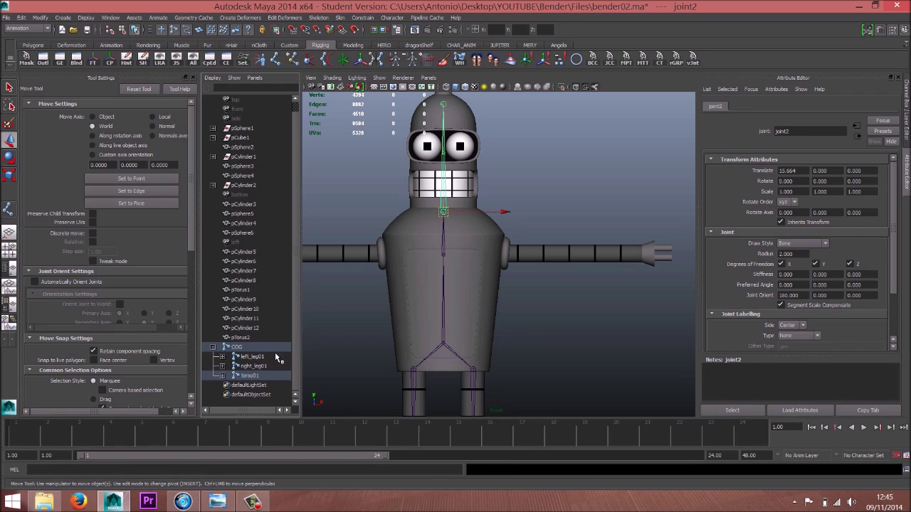
Step: Rename the neck-base joint joint2 as head, and rename its parent torso01 as torso
{"action": "double_click", "coordinate": [250, 376]}
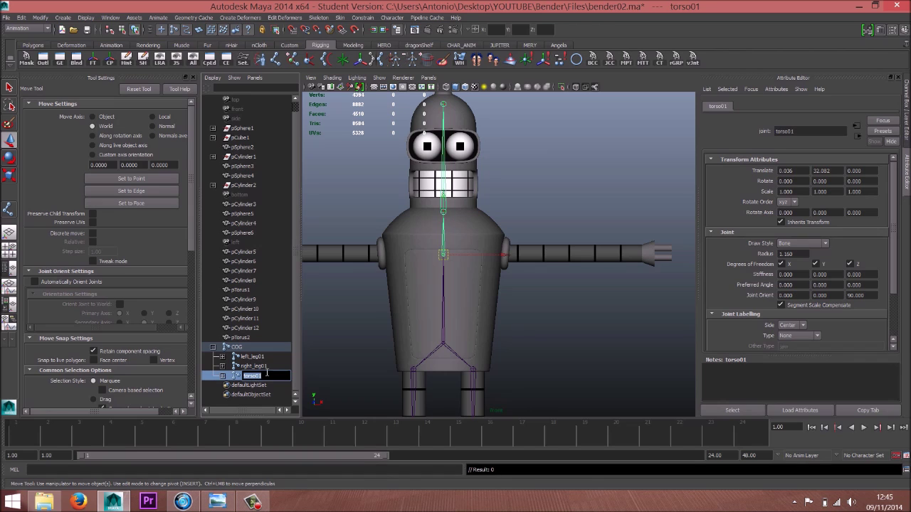
{"action": "left_click", "coordinate": [222, 376]}
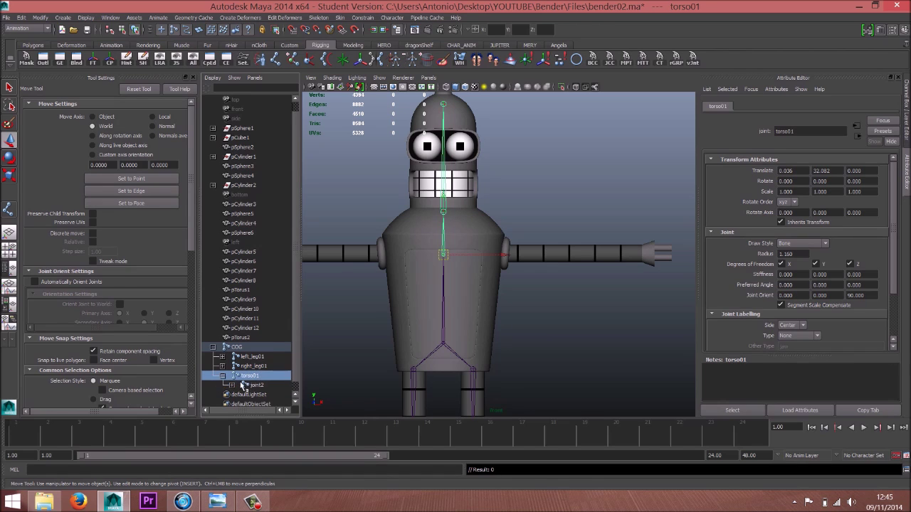
{"action": "double_click", "coordinate": [258, 385]}
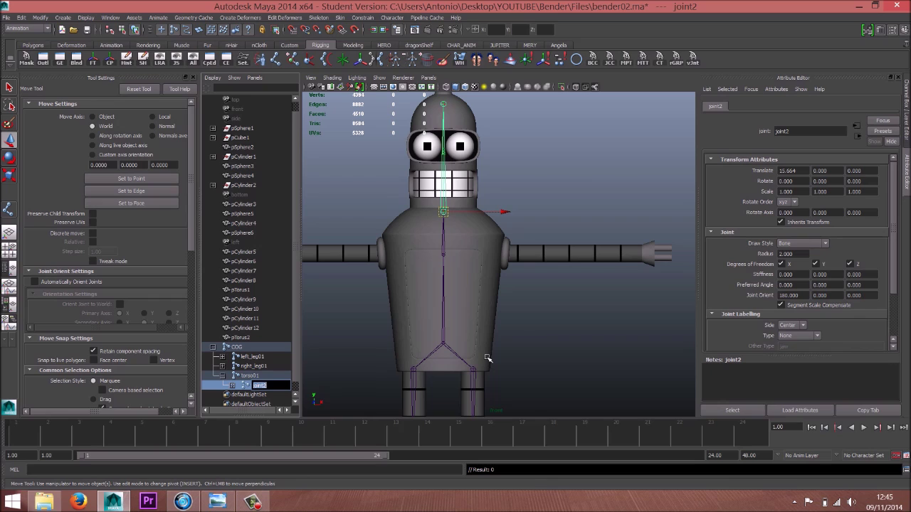
{"action": "type", "text": "head"}
{"action": "double_click", "coordinate": [271, 375]}
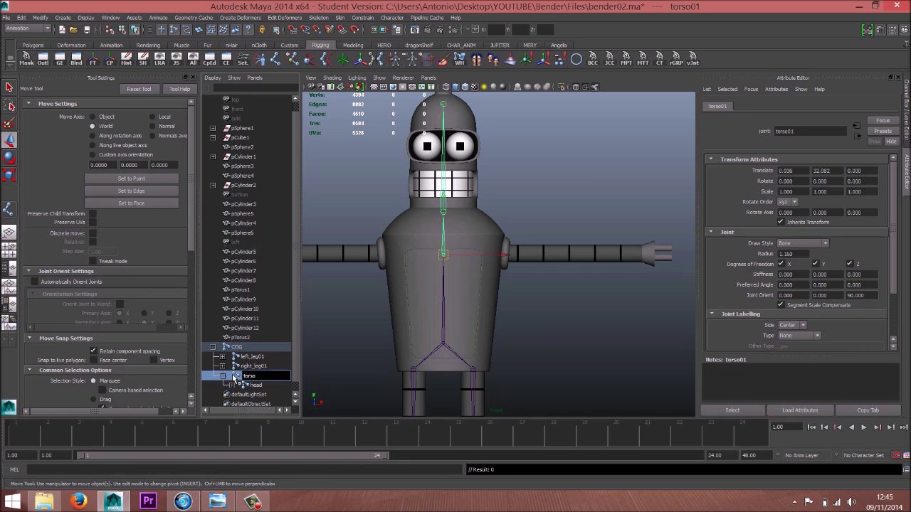
{"action": "key", "text": "Return"}
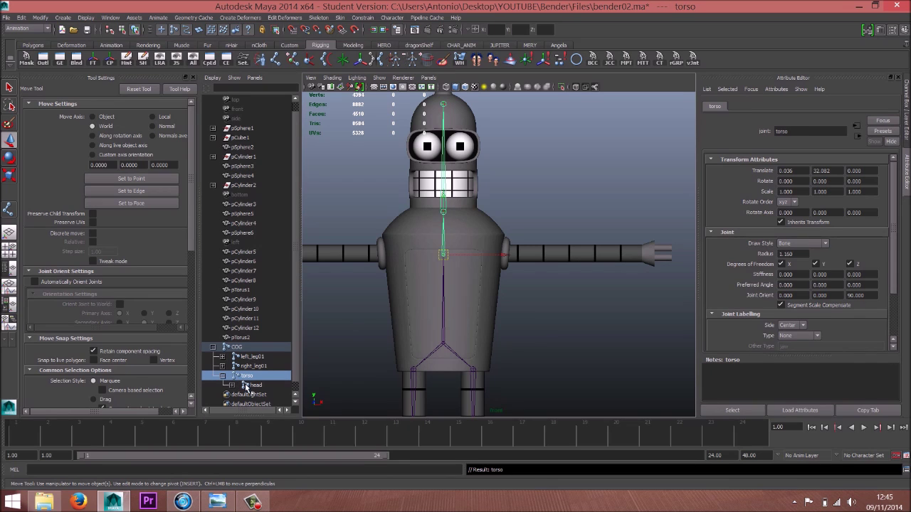
{"action": "mouse_move", "coordinate": [467, 249]}
{"action": "middle_mouse_down", "text": "alt"}
{"action": "mouse_move", "coordinate": [466, 281]}
{"action": "mouse_move", "coordinate": [467, 258]}
{"action": "middle_mouse_up", "text": "alt"}
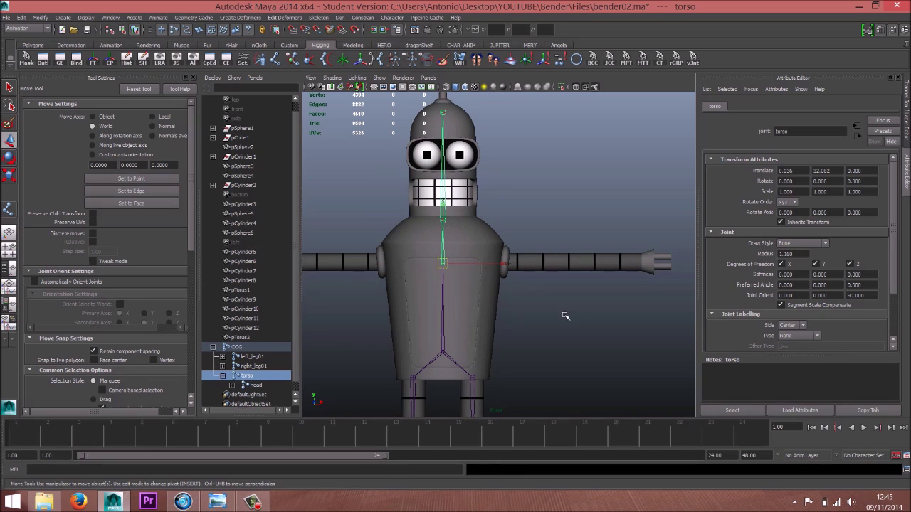
Step: Draw a three-joint chain along the left arm in the front view, from the shoulder through the elbow to the wrist
{"action": "left_click", "coordinate": [565, 316]}
{"action": "left_click", "coordinate": [276, 59]}
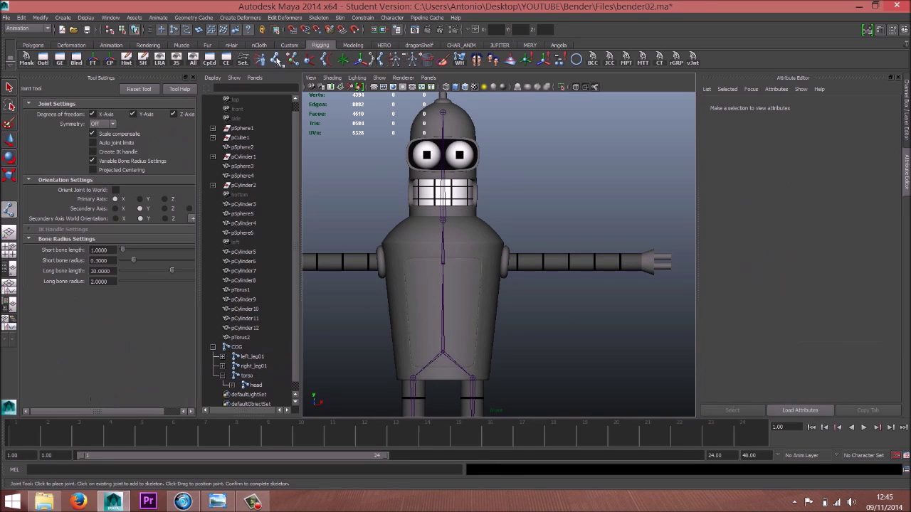
{"action": "left_click_drag", "start_coordinate": [549, 270], "coordinate": [527, 269], "text": "alt"}
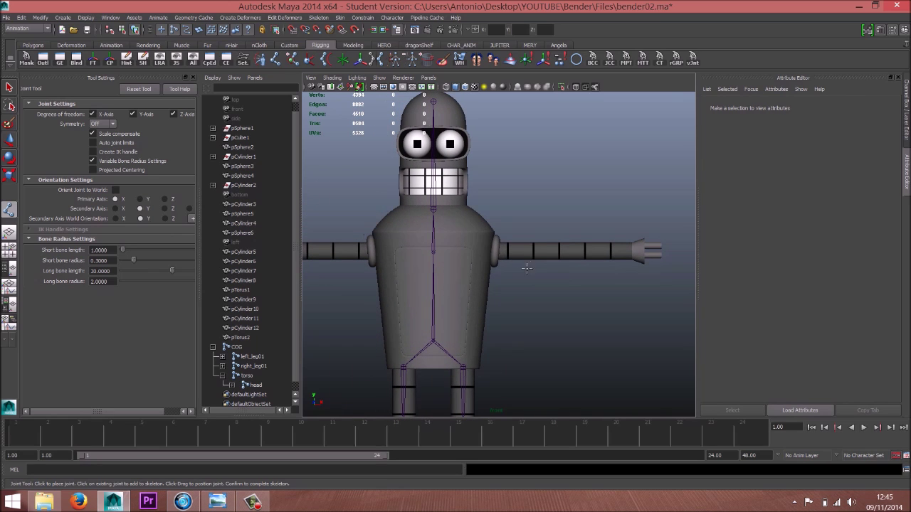
{"action": "left_click", "coordinate": [491, 249]}
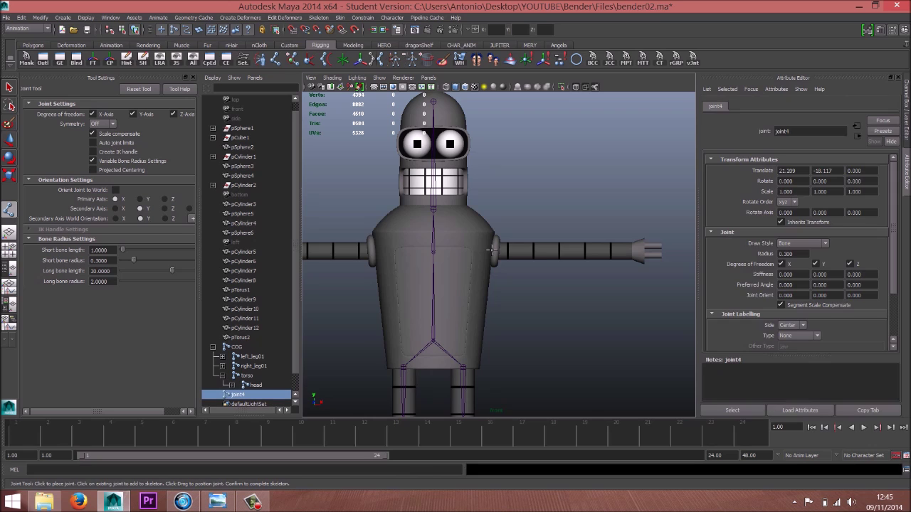
{"action": "left_click", "coordinate": [560, 250]}
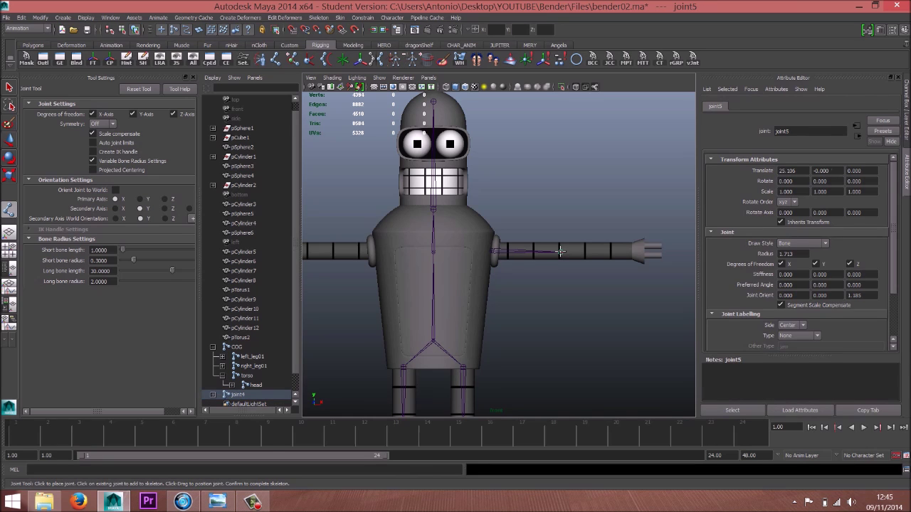
{"action": "left_click", "coordinate": [634, 251]}
{"action": "key", "text": "w"}
Step: Straighten the arm chain by setting the Joint Orient Z of the shoulder and elbow joints to 0
{"action": "right_click_drag", "start_coordinate": [565, 289], "coordinate": [600, 281], "text": "alt"}
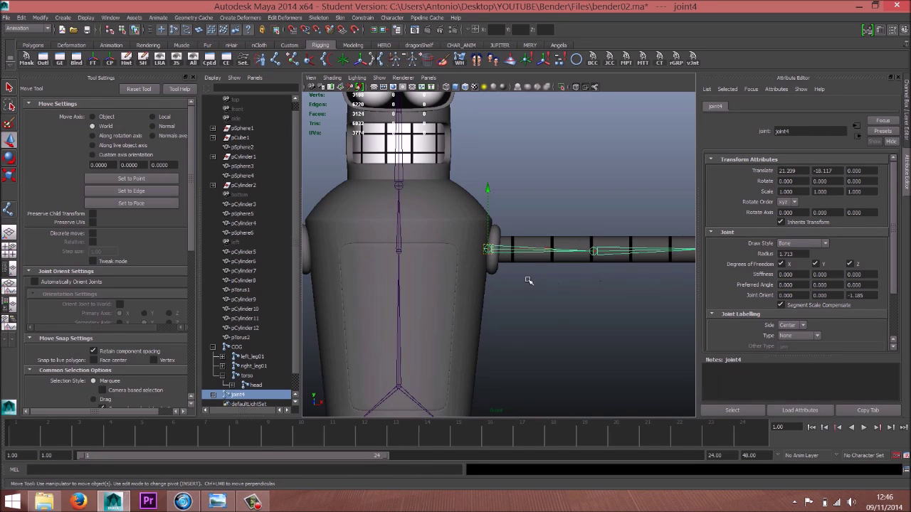
{"action": "left_click", "coordinate": [862, 294]}
{"action": "type", "text": "0"}
{"action": "key", "text": "Return"}
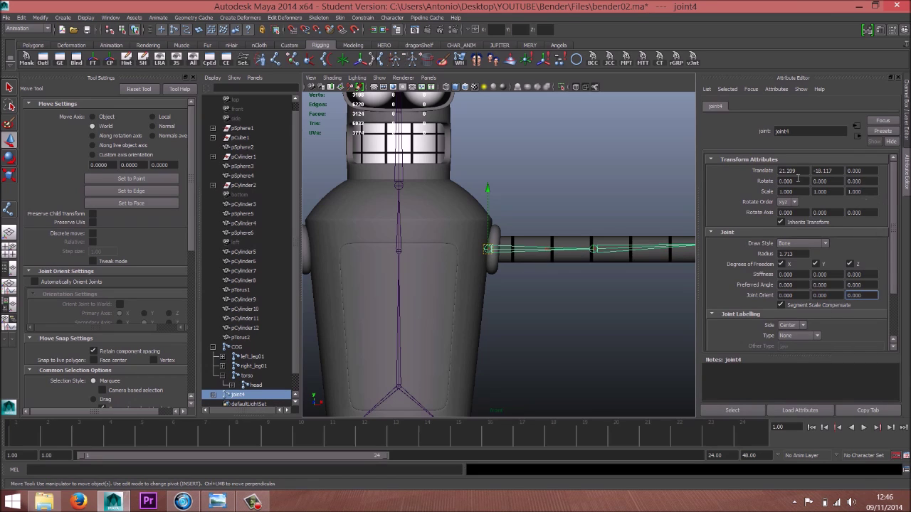
{"action": "left_click", "coordinate": [632, 248]}
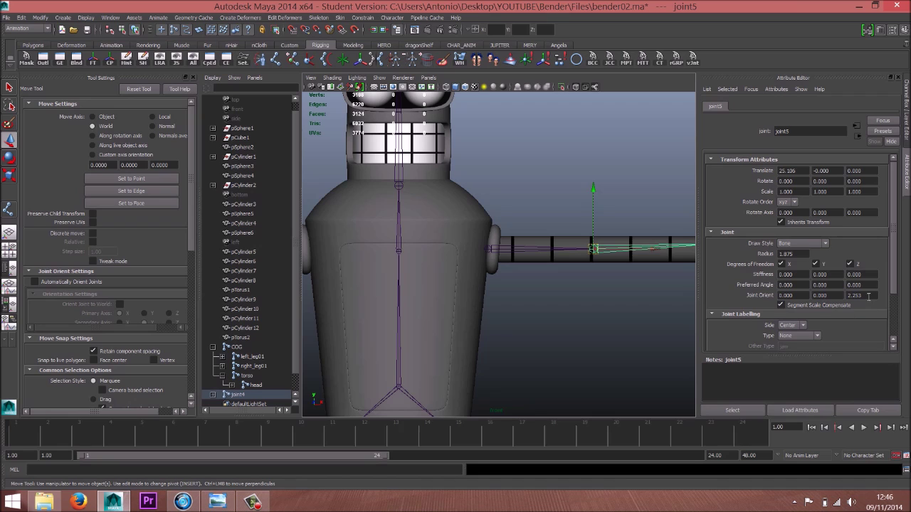
{"action": "left_click_drag", "start_coordinate": [869, 296], "coordinate": [806, 299]}
{"action": "type", "text": "0"}
{"action": "key", "text": "Return"}
Step: Move the wrist joint back along X to a Translate X of about 25.612, just before the flared hand
{"action": "middle_click_drag", "start_coordinate": [601, 289], "coordinate": [463, 299], "text": "alt"}
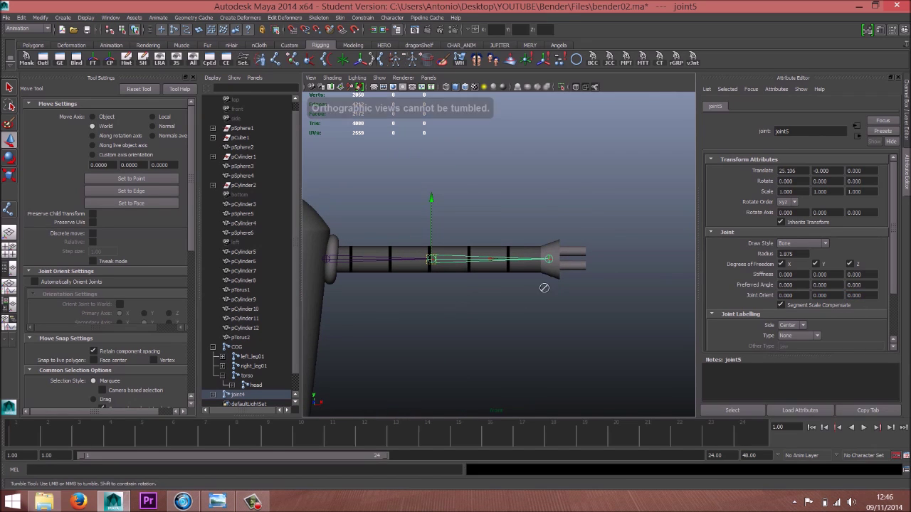
{"action": "middle_click_drag", "start_coordinate": [516, 264], "coordinate": [583, 235], "text": "alt"}
{"action": "left_click", "coordinate": [612, 232]}
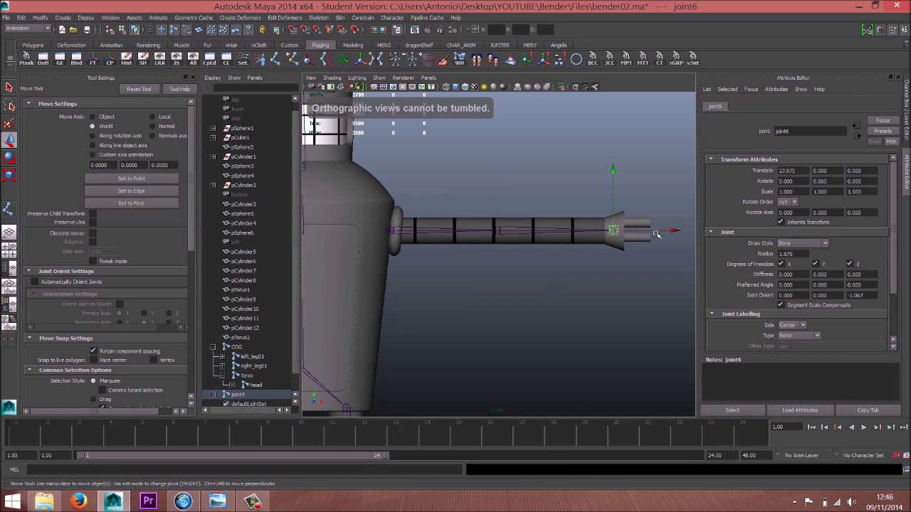
{"action": "left_click_drag", "start_coordinate": [667, 229], "coordinate": [449, 226]}
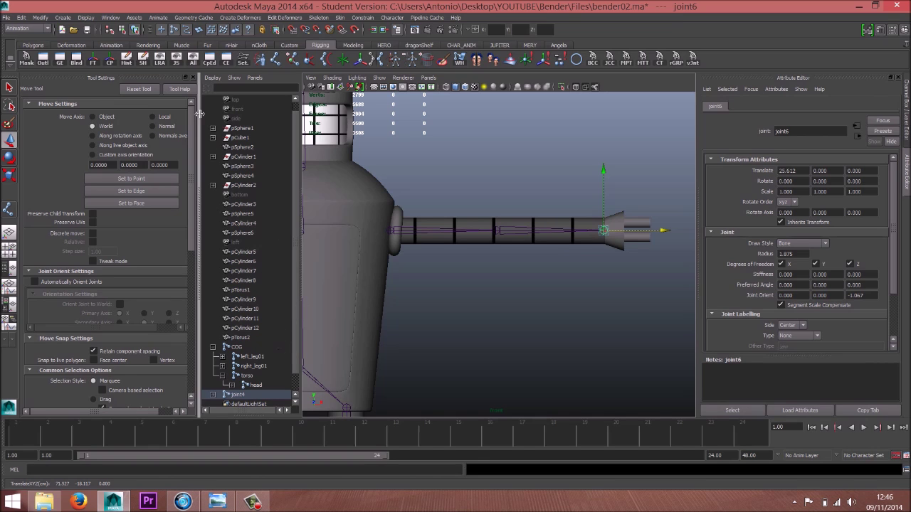
{"action": "left_click_drag", "start_coordinate": [200, 114], "coordinate": [155, 114]}
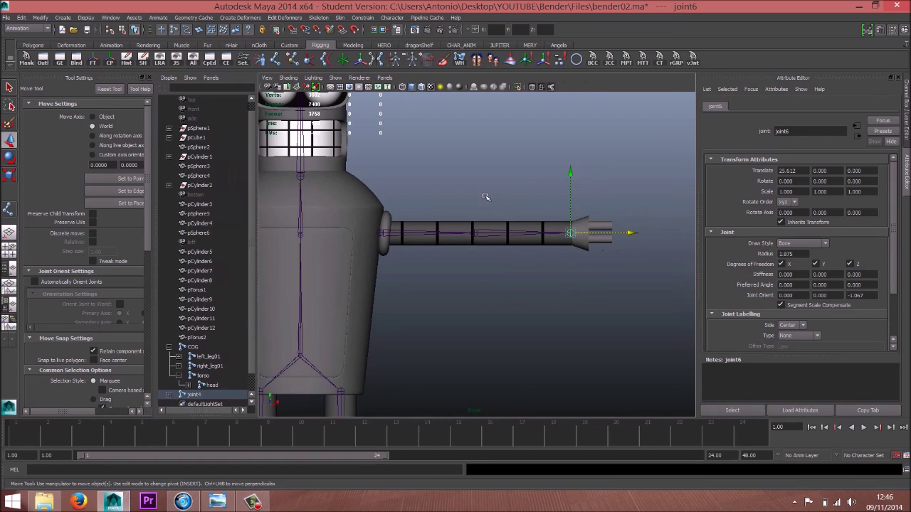
Step: Draw a separate two-joint chain for the upper finger, from inside the hand to the fingertip
{"action": "middle_click_drag", "start_coordinate": [485, 198], "coordinate": [484, 217], "text": "alt"}
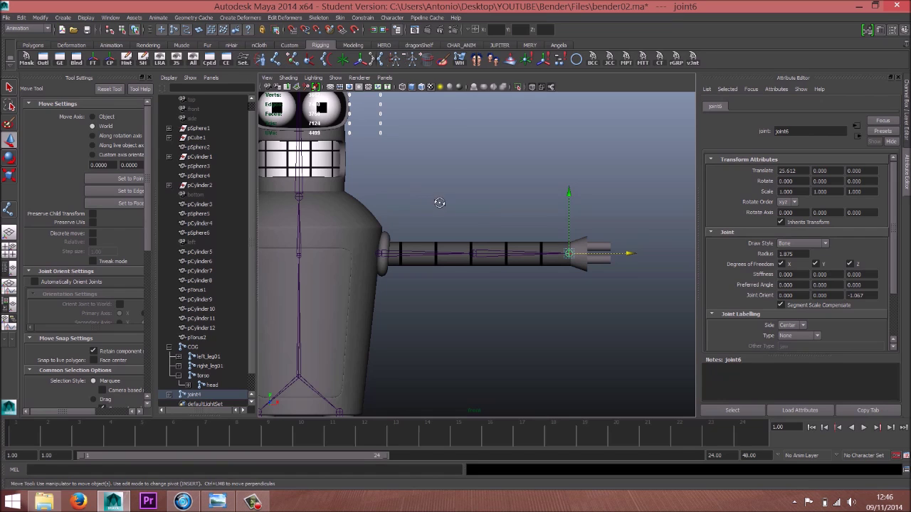
{"action": "left_click_drag", "start_coordinate": [436, 200], "coordinate": [400, 174], "text": "alt"}
{"action": "middle_click_drag", "start_coordinate": [400, 174], "coordinate": [446, 201], "text": "alt"}
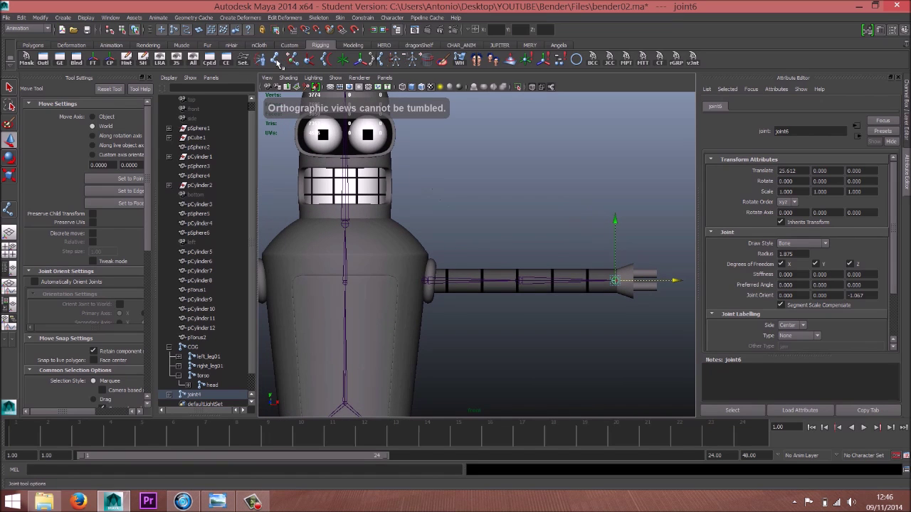
{"action": "left_click", "coordinate": [278, 61]}
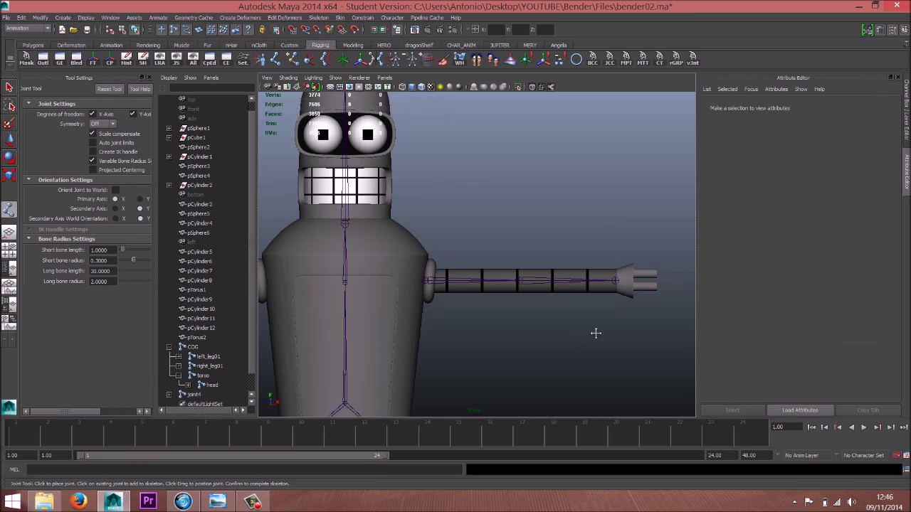
{"action": "middle_click_drag", "start_coordinate": [393, 328], "coordinate": [463, 271], "text": "alt"}
{"action": "right_click_drag", "start_coordinate": [464, 271], "coordinate": [455, 255], "text": "alt"}
{"action": "middle_click_drag", "start_coordinate": [497, 253], "coordinate": [385, 250], "text": "alt"}
{"action": "right_click_drag", "start_coordinate": [385, 250], "coordinate": [498, 264], "text": "alt"}
{"action": "middle_click_drag", "start_coordinate": [605, 246], "coordinate": [464, 300], "text": "alt"}
{"action": "right_click_drag", "start_coordinate": [540, 306], "coordinate": [662, 328], "text": "alt"}
{"action": "middle_click_drag", "start_coordinate": [482, 255], "coordinate": [566, 230], "text": "alt"}
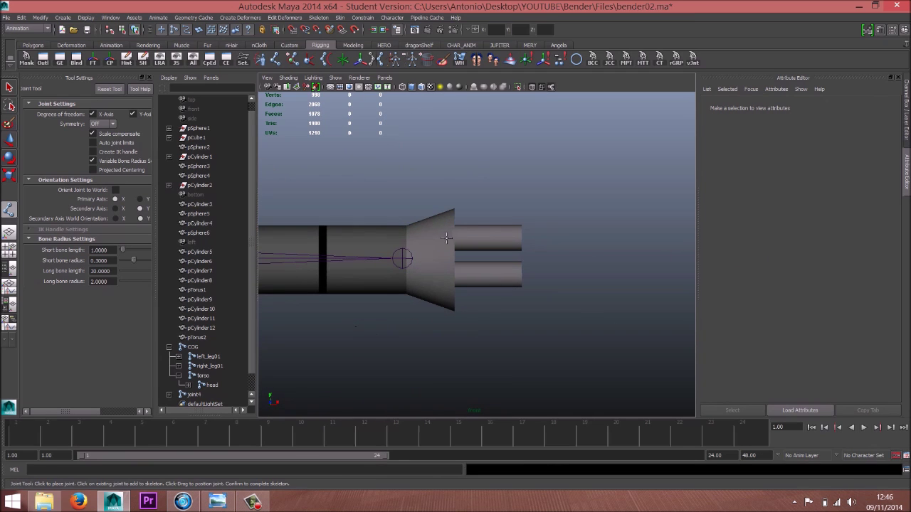
{"action": "left_click", "coordinate": [446, 238]}
{"action": "left_click", "coordinate": [520, 238]}
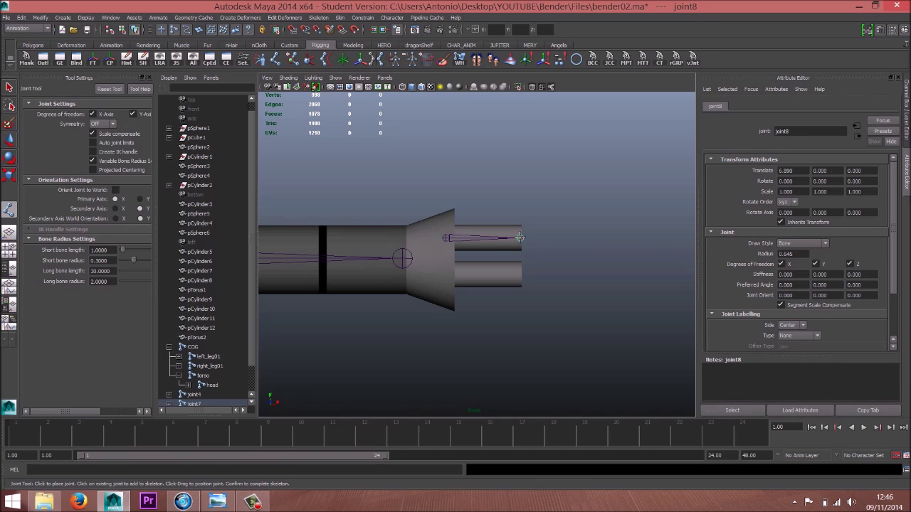
{"action": "key", "text": "Return"}
{"action": "key", "text": "w"}
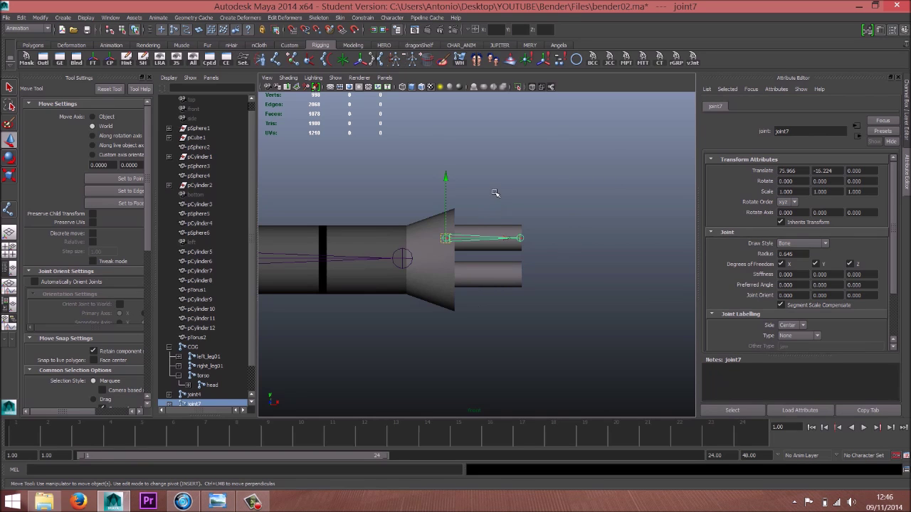
Step: Snap the finger chain's base joint to the upper finger's centre in the left view and shift it along X to about 77.774
{"action": "key", "text": "space"}
{"action": "left_click_drag", "start_coordinate": [496, 193], "coordinate": [498, 172]}
{"action": "left_click_drag", "start_coordinate": [498, 229], "coordinate": [448, 268], "text": "alt"}
{"action": "scroll", "coordinate": [495, 234], "scroll_direction": "up", "scroll_amount": 1}
{"action": "key", "text": "f"}
{"action": "key", "text": "space"}
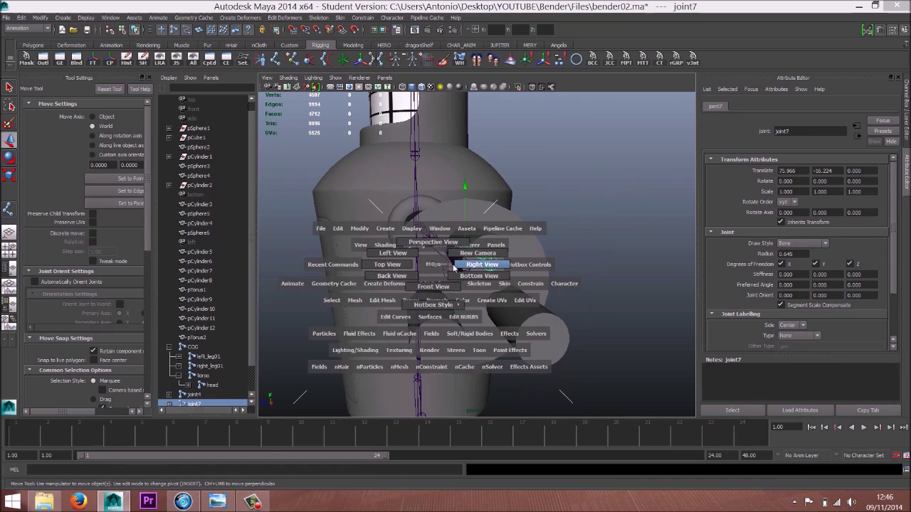
{"action": "left_click", "coordinate": [405, 253]}
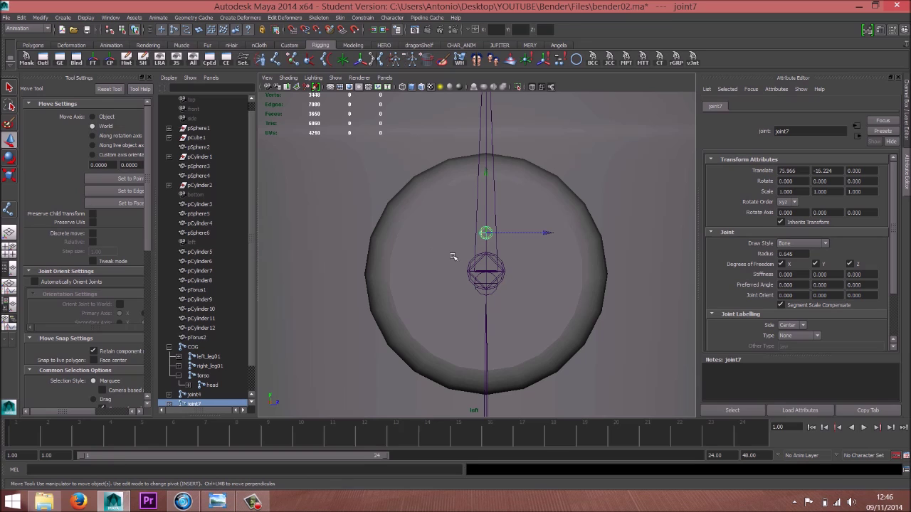
{"action": "key", "text": "4"}
{"action": "right_click_drag", "start_coordinate": [453, 257], "coordinate": [491, 293], "text": "alt"}
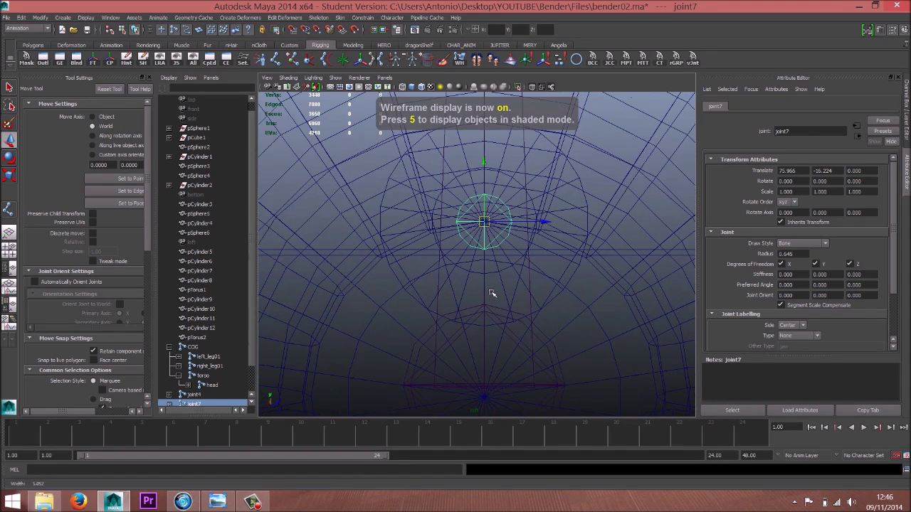
{"action": "key", "text": "v"}
{"action": "mouse_move", "coordinate": [484, 222]}
{"action": "left_mouse_down"}
{"action": "mouse_move", "coordinate": [484, 213]}
{"action": "mouse_move", "coordinate": [485, 222]}
{"action": "mouse_move", "coordinate": [442, 232]}
{"action": "mouse_move", "coordinate": [337, 228]}
{"action": "mouse_move", "coordinate": [362, 261]}
{"action": "mouse_move", "coordinate": [604, 321]}
{"action": "left_mouse_up"}
{"action": "key", "text": "space"}
{"action": "key", "text": "6"}
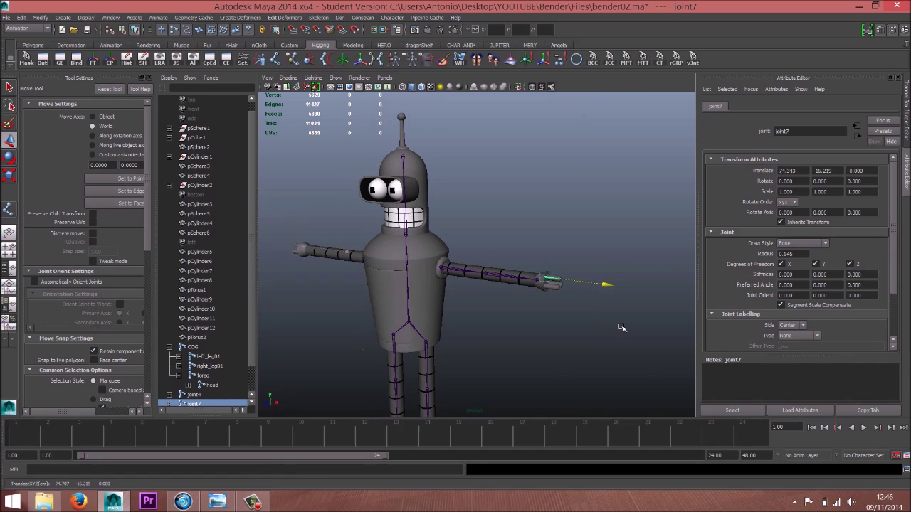
{"action": "right_click_drag", "start_coordinate": [436, 322], "coordinate": [431, 270], "text": "alt"}
{"action": "middle_click_drag", "start_coordinate": [431, 271], "coordinate": [473, 283], "text": "alt"}
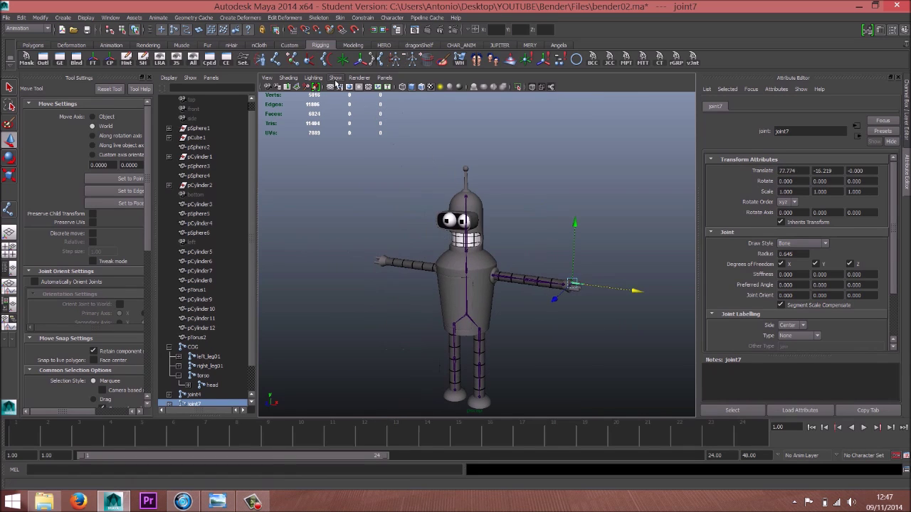
Step: Display the grid, view the robot against it from several angles, and hide the grid again
{"action": "left_click", "coordinate": [331, 87]}
{"action": "left_click_drag", "start_coordinate": [516, 153], "coordinate": [550, 218], "text": "alt"}
{"action": "left_click_drag", "start_coordinate": [530, 331], "coordinate": [551, 321], "text": "alt"}
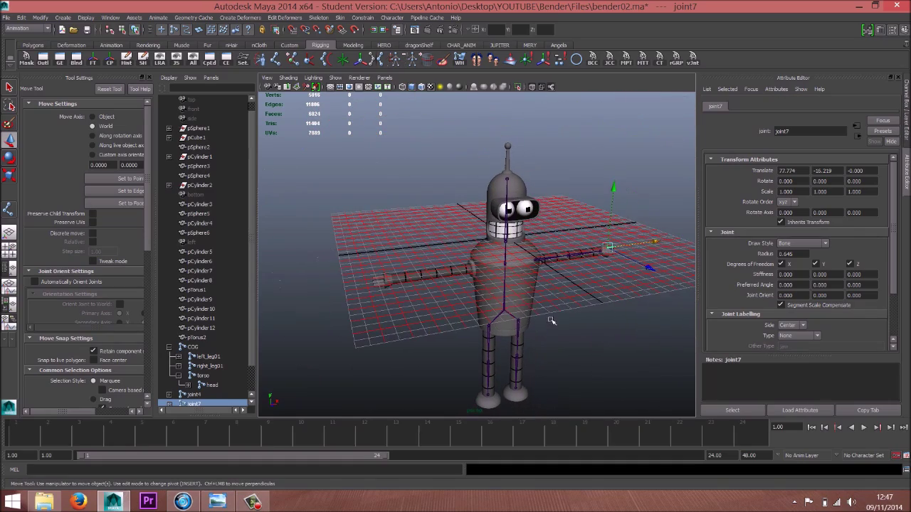
{"action": "left_click_drag", "start_coordinate": [554, 271], "coordinate": [524, 300], "text": "alt"}
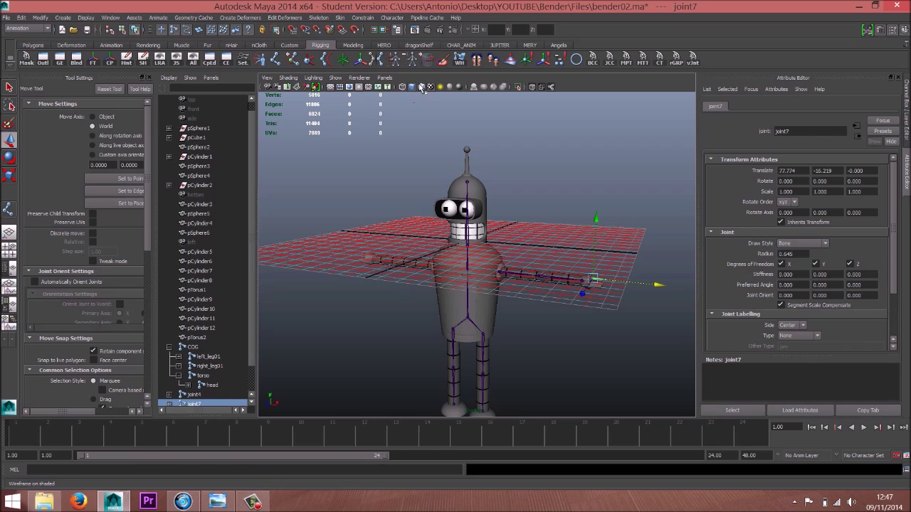
{"action": "left_click", "coordinate": [330, 87]}
Step: Move the upper finger chain back along X to about 75.927 in the front view so it fits the finger
{"action": "middle_click_drag", "start_coordinate": [507, 284], "coordinate": [435, 255], "text": "alt"}
{"action": "right_click_drag", "start_coordinate": [435, 254], "coordinate": [528, 259], "text": "alt"}
{"action": "middle_click_drag", "start_coordinate": [528, 259], "coordinate": [455, 264], "text": "alt"}
{"action": "key", "text": "space"}
{"action": "left_click_drag", "start_coordinate": [456, 264], "coordinate": [483, 281]}
{"action": "key", "text": "space"}
{"action": "scroll", "coordinate": [403, 257], "scroll_direction": "up", "scroll_amount": 3}
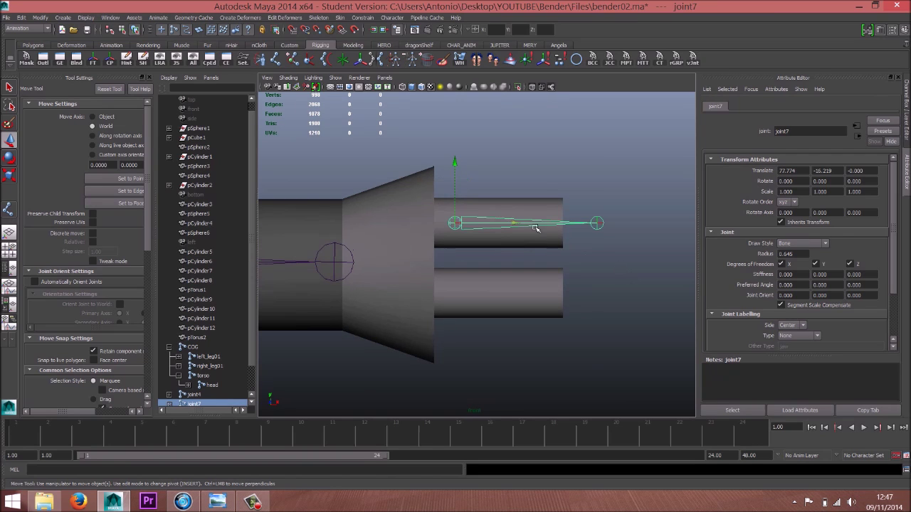
{"action": "left_click_drag", "start_coordinate": [511, 226], "coordinate": [475, 223]}
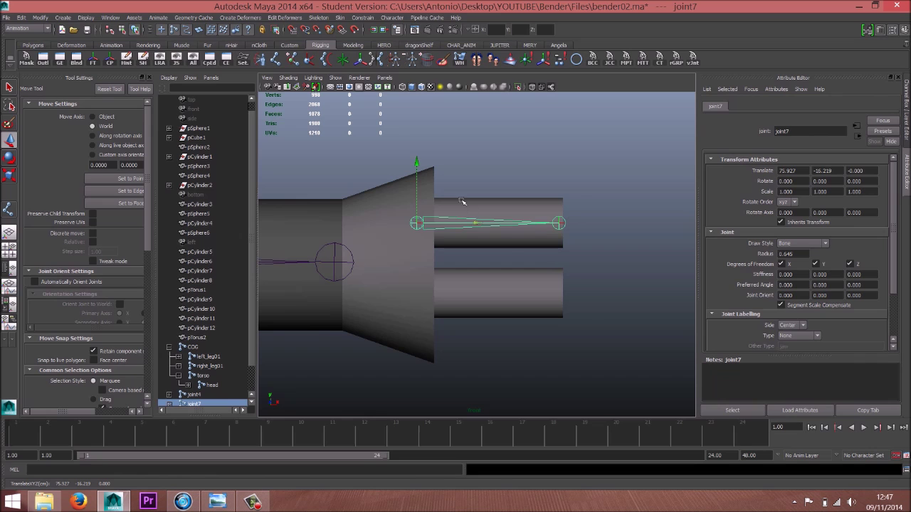
Step: Duplicate the finger chain twice in the left wireframe view and snap the copies to the centres of the two lower fingers
{"action": "key", "text": "space"}
{"action": "left_click_drag", "start_coordinate": [463, 202], "coordinate": [439, 187]}
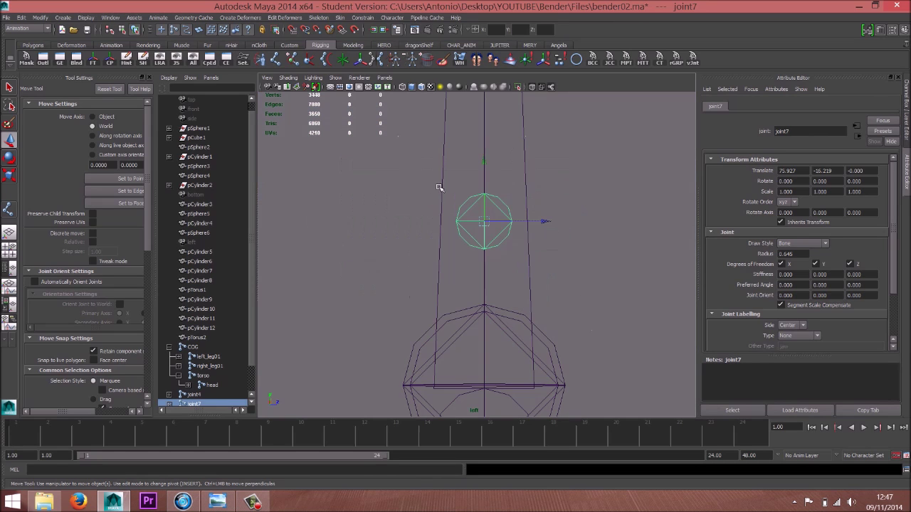
{"action": "key", "text": "4"}
{"action": "key", "text": "ctrl+d"}
{"action": "right_click_drag", "start_coordinate": [565, 247], "coordinate": [271, 231], "text": "alt"}
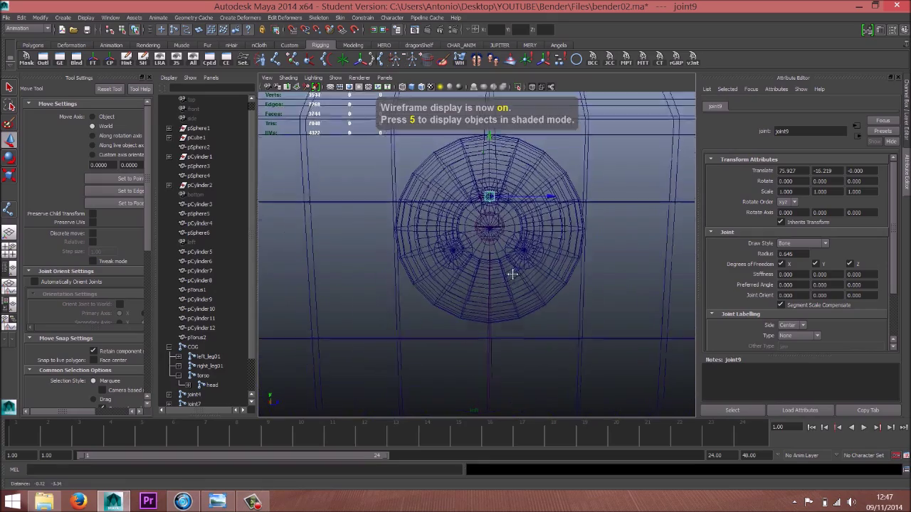
{"action": "right_click_drag", "start_coordinate": [512, 273], "coordinate": [494, 301], "text": "alt"}
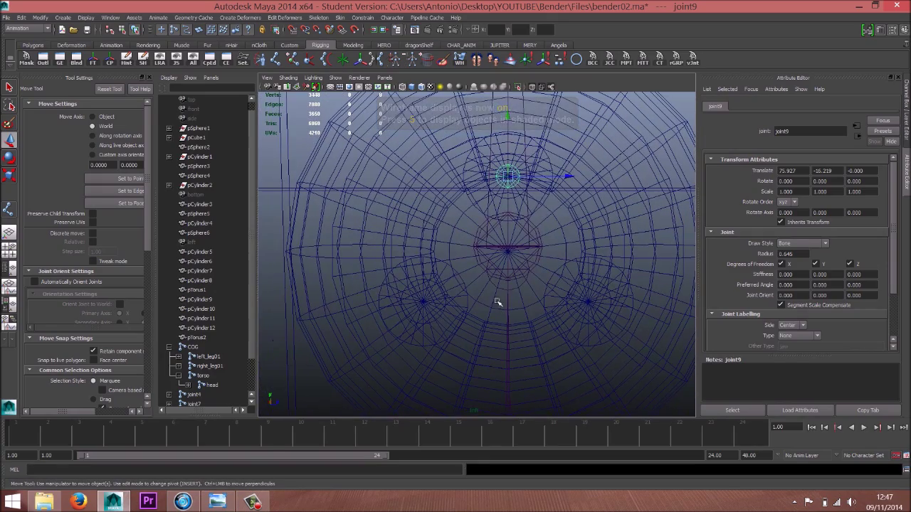
{"action": "left_click_drag", "start_coordinate": [504, 173], "coordinate": [424, 304]}
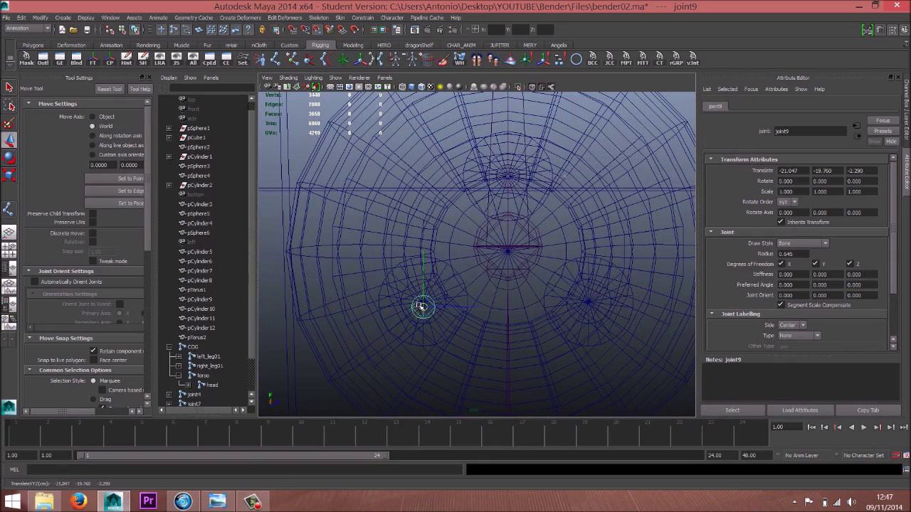
{"action": "key", "text": "ctrl+d"}
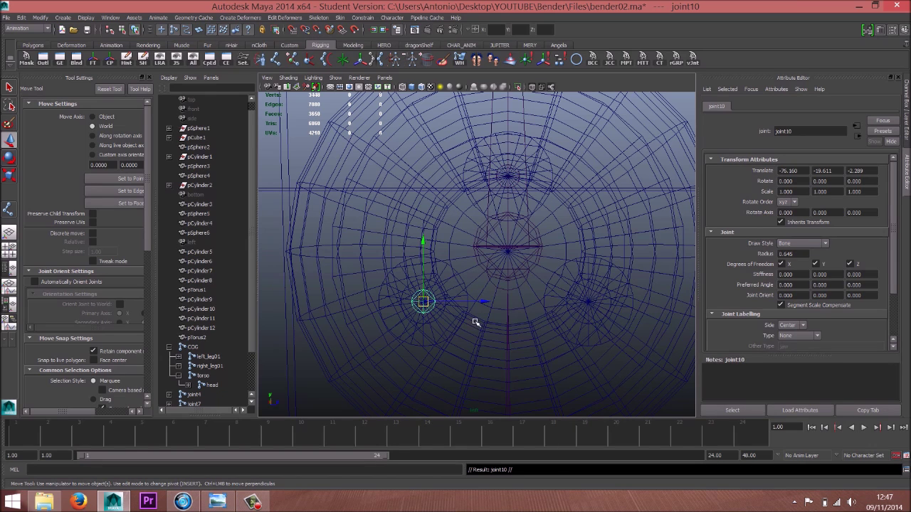
{"action": "left_click_drag", "start_coordinate": [424, 302], "coordinate": [590, 302]}
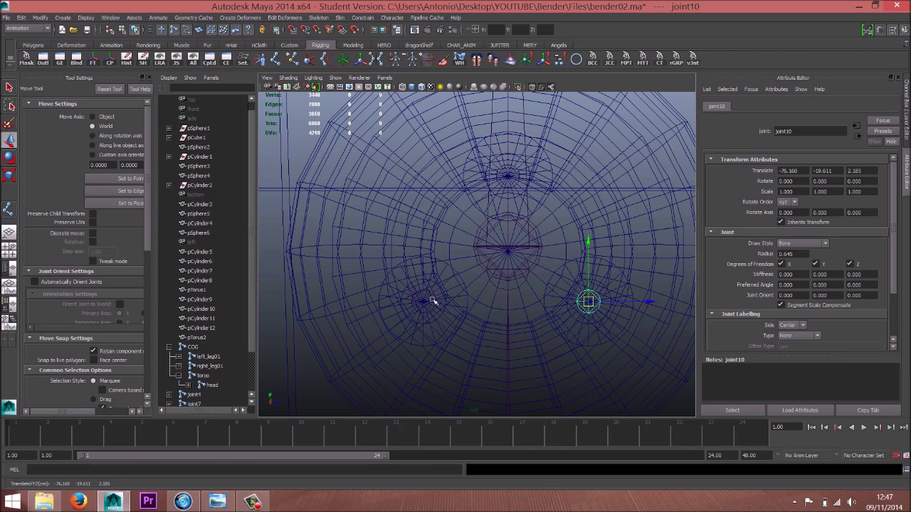
Step: Move the two copied lower finger chains along X to about 76.576 in the front view, onto the hand's lower fingers
{"action": "key", "text": "space"}
{"action": "left_click_drag", "start_coordinate": [482, 260], "coordinate": [486, 243]}
{"action": "right_click_drag", "start_coordinate": [473, 251], "coordinate": [392, 270], "text": "alt"}
{"action": "middle_click_drag", "start_coordinate": [393, 270], "coordinate": [572, 291], "text": "alt"}
{"action": "right_click_drag", "start_coordinate": [285, 262], "coordinate": [398, 267], "text": "alt"}
{"action": "middle_click_drag", "start_coordinate": [325, 264], "coordinate": [529, 245], "text": "alt"}
{"action": "right_click_drag", "start_coordinate": [324, 288], "coordinate": [455, 310], "text": "alt"}
{"action": "left_click_drag", "start_coordinate": [499, 320], "coordinate": [526, 367]}
{"action": "right_click_drag", "start_coordinate": [582, 342], "coordinate": [406, 279], "text": "alt"}
{"action": "middle_click_drag", "start_coordinate": [406, 279], "coordinate": [333, 247], "text": "alt"}
{"action": "key", "text": "space"}
{"action": "left_click_drag", "start_coordinate": [392, 273], "coordinate": [392, 296]}
{"action": "right_click_drag", "start_coordinate": [480, 283], "coordinate": [348, 276], "text": "alt"}
{"action": "right_click_drag", "start_coordinate": [517, 275], "coordinate": [249, 254], "text": "alt"}
{"action": "right_click_drag", "start_coordinate": [441, 262], "coordinate": [222, 256], "text": "alt"}
{"action": "middle_click_drag", "start_coordinate": [366, 269], "coordinate": [670, 275], "text": "alt"}
{"action": "left_click_drag", "start_coordinate": [285, 264], "coordinate": [718, 260]}
{"action": "middle_click_drag", "start_coordinate": [647, 299], "coordinate": [370, 278], "text": "alt"}
{"action": "right_click_drag", "start_coordinate": [370, 278], "coordinate": [501, 260], "text": "alt"}
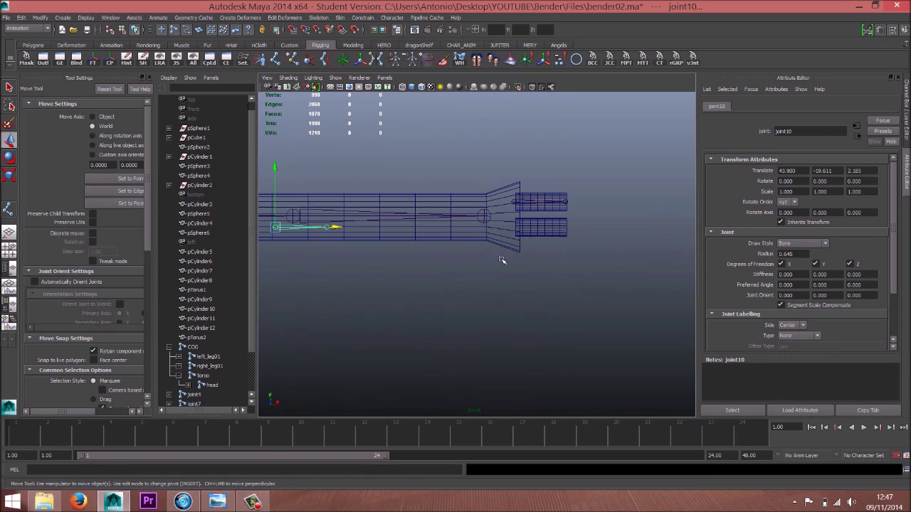
{"action": "left_click_drag", "start_coordinate": [335, 227], "coordinate": [577, 227]}
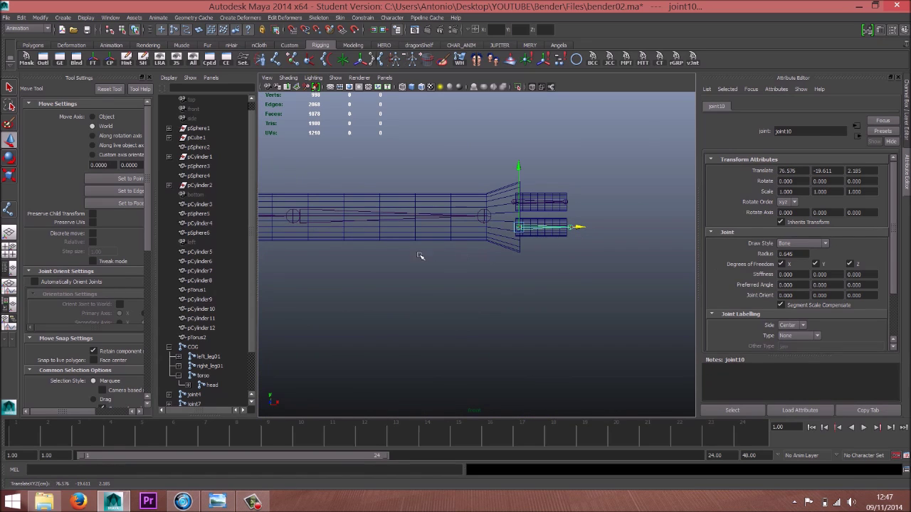
Step: Snap the two lower finger chains along X to the upper finger chain's base joint, at 75.927
{"action": "right_click_drag", "start_coordinate": [420, 256], "coordinate": [466, 260], "text": "alt"}
{"action": "middle_click_drag", "start_coordinate": [465, 260], "coordinate": [346, 341], "text": "alt"}
{"action": "right_click_drag", "start_coordinate": [520, 299], "coordinate": [547, 300], "text": "alt"}
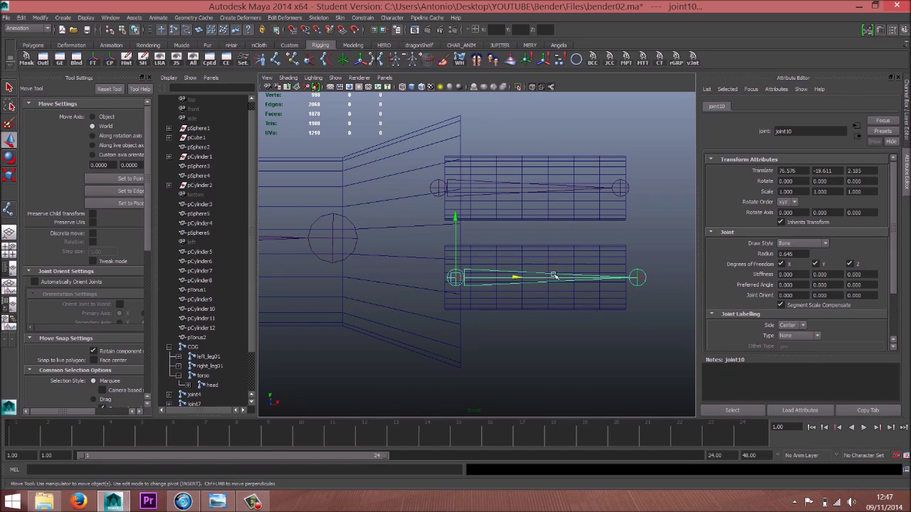
{"action": "left_click_drag", "start_coordinate": [554, 276], "coordinate": [439, 187]}
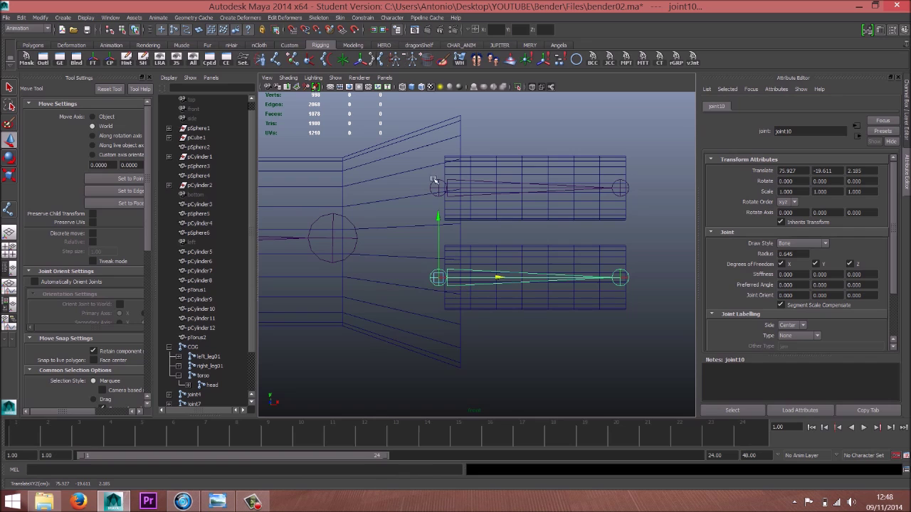
Step: Add the upper finger chain to the selection and parent all three finger chains to the wrist joint
{"action": "left_click", "coordinate": [436, 187]}
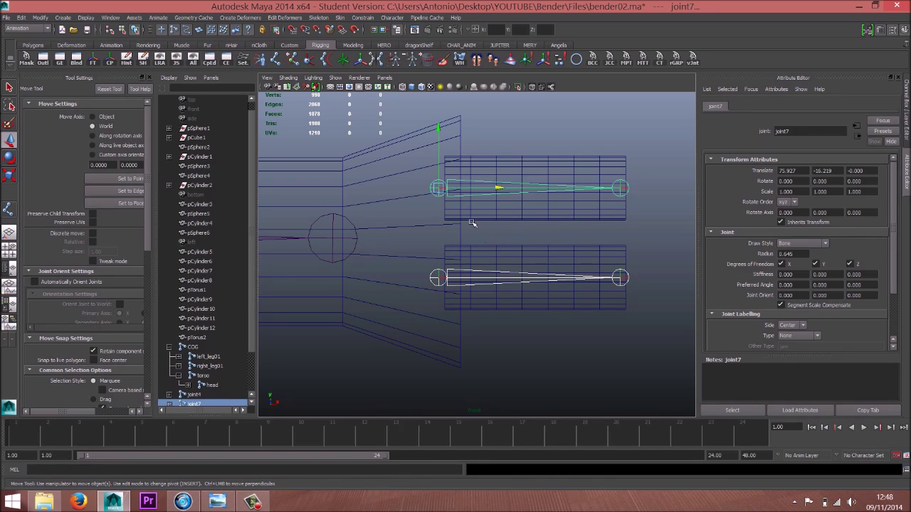
{"action": "middle_click_drag", "start_coordinate": [472, 224], "coordinate": [520, 252], "text": "alt"}
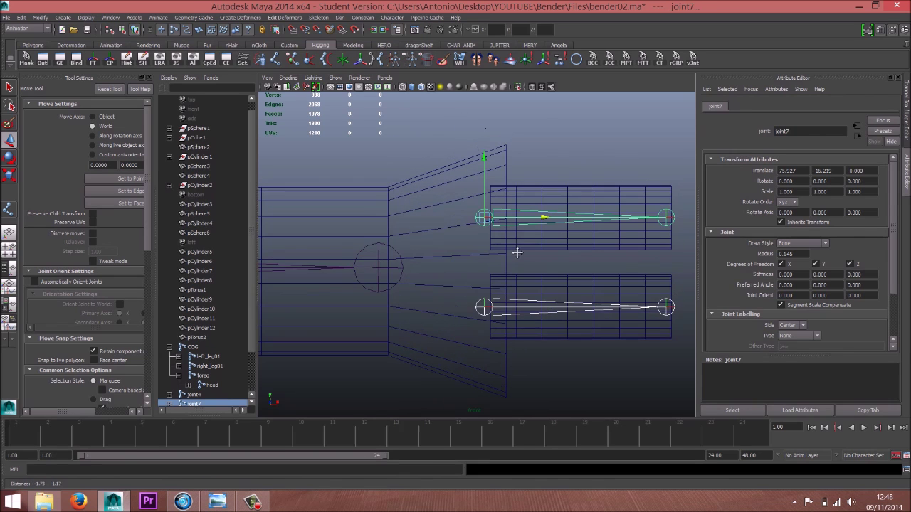
{"action": "left_click", "coordinate": [376, 270]}
{"action": "key", "text": "p"}
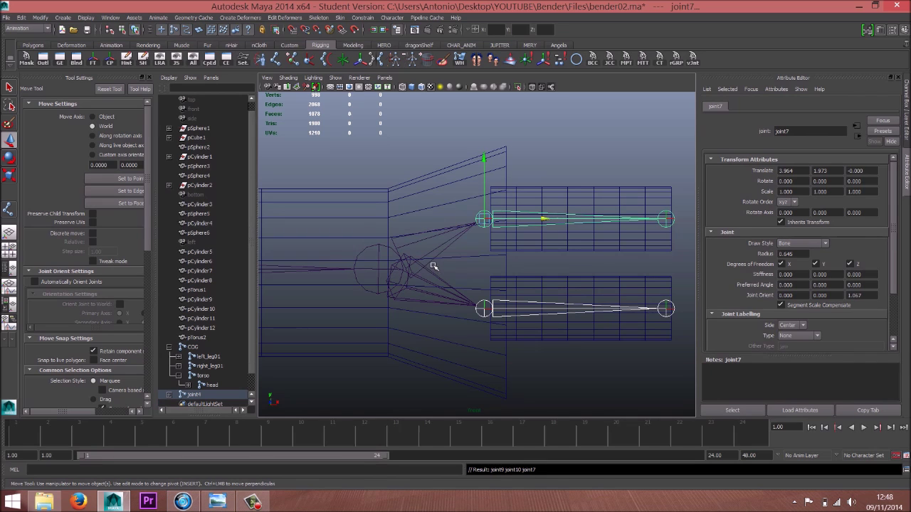
Step: Return to the shaded perspective view, frame the left arm and clear the selection
{"action": "key", "text": "6"}
{"action": "key", "text": "space"}
{"action": "left_click_drag", "start_coordinate": [417, 212], "coordinate": [417, 190]}
{"action": "scroll", "coordinate": [403, 232], "scroll_direction": "down", "scroll_amount": 3}
{"action": "left_click_drag", "start_coordinate": [525, 268], "coordinate": [556, 266], "text": "alt"}
{"action": "left_click", "coordinate": [472, 271]}
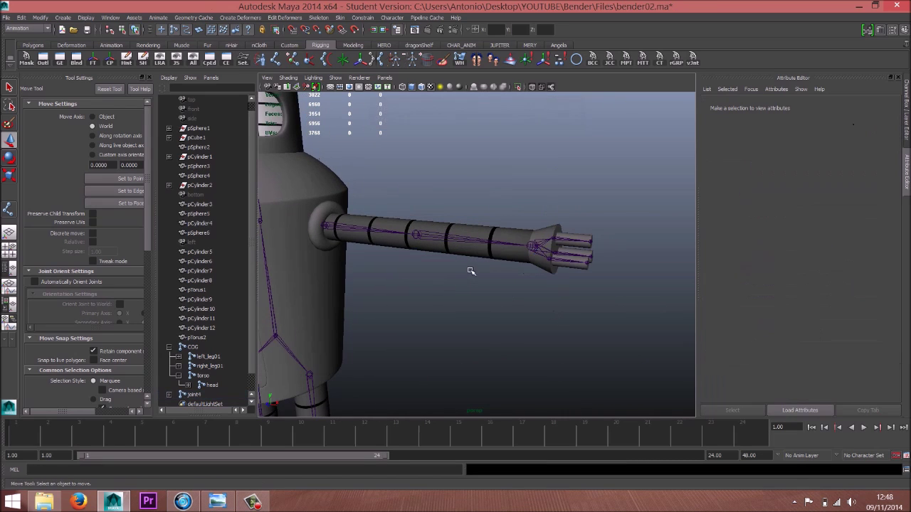
Step: Test the left arm chain by rotating it at the shoulder joint
{"action": "left_click_drag", "start_coordinate": [472, 271], "coordinate": [491, 262], "text": "alt"}
{"action": "left_click", "coordinate": [417, 237]}
{"action": "key", "text": "e"}
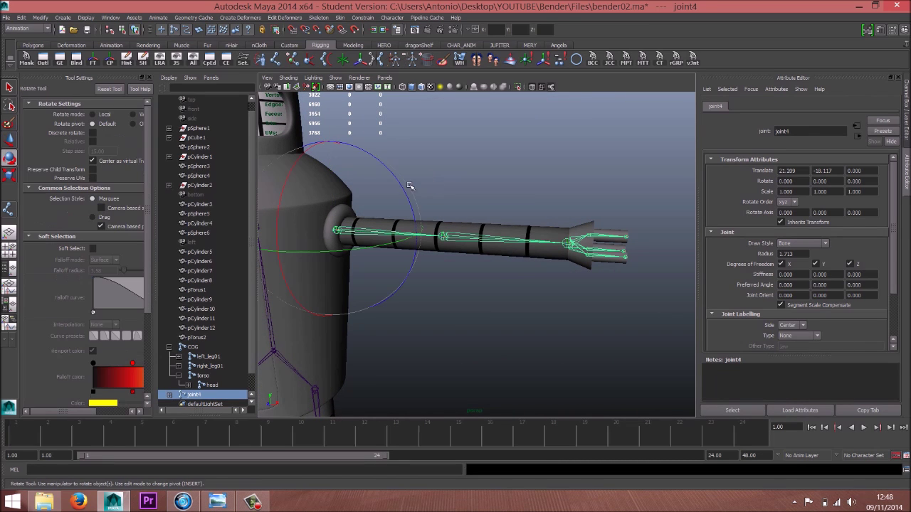
{"action": "mouse_move", "coordinate": [391, 177]}
{"action": "left_mouse_down"}
{"action": "mouse_move", "coordinate": [428, 237]}
{"action": "mouse_move", "coordinate": [370, 165]}
{"action": "mouse_move", "coordinate": [389, 166]}
{"action": "left_mouse_up"}
{"action": "key", "text": "w"}
Step: Parent the left arm's shoulder joint to the torso joint at chest height
{"action": "right_click_drag", "start_coordinate": [562, 234], "coordinate": [423, 258], "text": "alt"}
{"action": "left_click_drag", "start_coordinate": [345, 278], "coordinate": [377, 282], "text": "alt"}
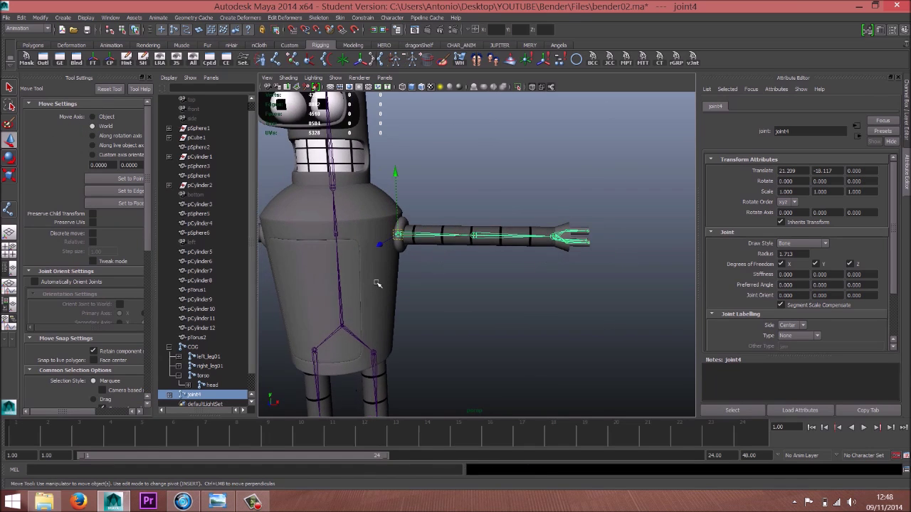
{"action": "right_click_drag", "start_coordinate": [377, 282], "coordinate": [478, 273], "text": "alt"}
{"action": "middle_click_drag", "start_coordinate": [410, 267], "coordinate": [490, 294], "text": "alt"}
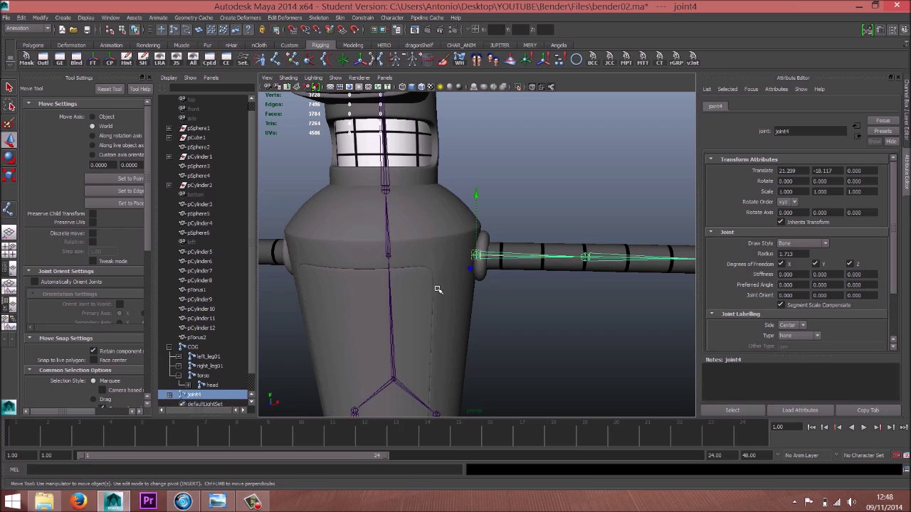
{"action": "left_click", "coordinate": [387, 256], "text": "shift"}
{"action": "key", "text": "p"}
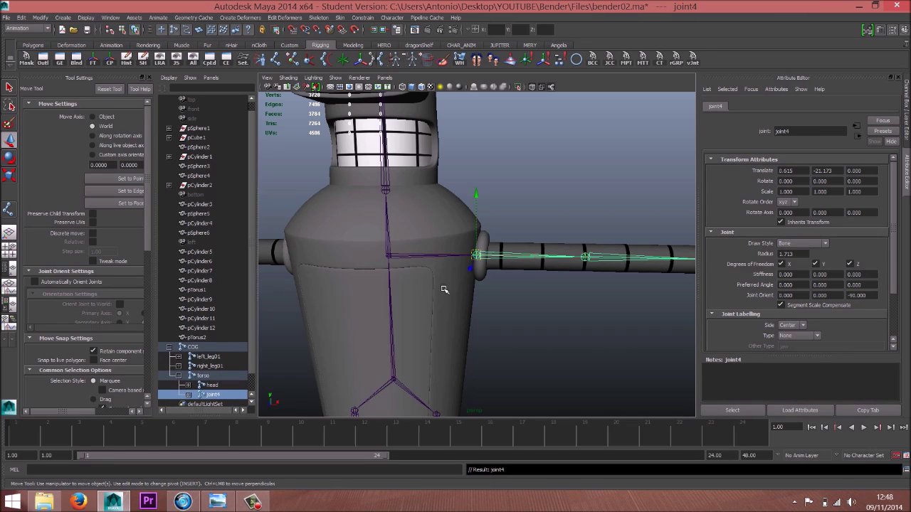
Step: Test the connected skeleton by rotating the COG joint, and undo the rotation
{"action": "left_click", "coordinate": [394, 379]}
{"action": "key", "text": "e"}
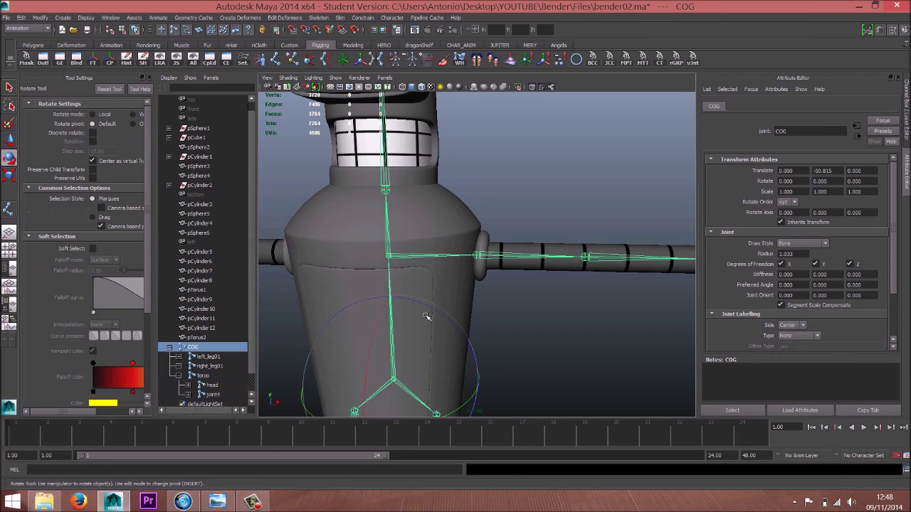
{"action": "left_click_drag", "start_coordinate": [463, 335], "coordinate": [467, 354]}
{"action": "key", "text": "ctrl+z"}
{"action": "key", "text": "w"}
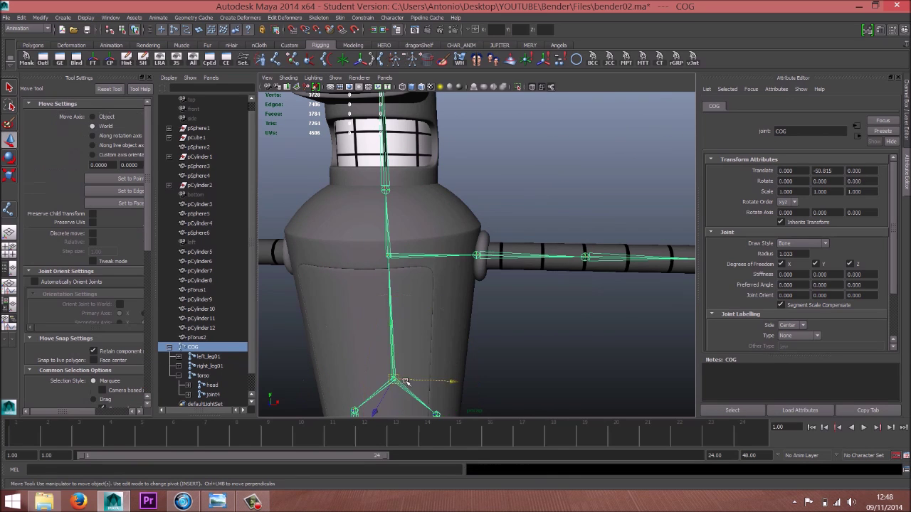
Step: Expand the left arm's joint hierarchy down to the fingers, close the tool settings and widen the hierarchy list
{"action": "middle_click_drag", "start_coordinate": [554, 325], "coordinate": [401, 291], "text": "alt"}
{"action": "right_click_drag", "start_coordinate": [401, 291], "coordinate": [451, 244], "text": "alt"}
{"action": "middle_click_drag", "start_coordinate": [452, 244], "coordinate": [425, 327], "text": "alt"}
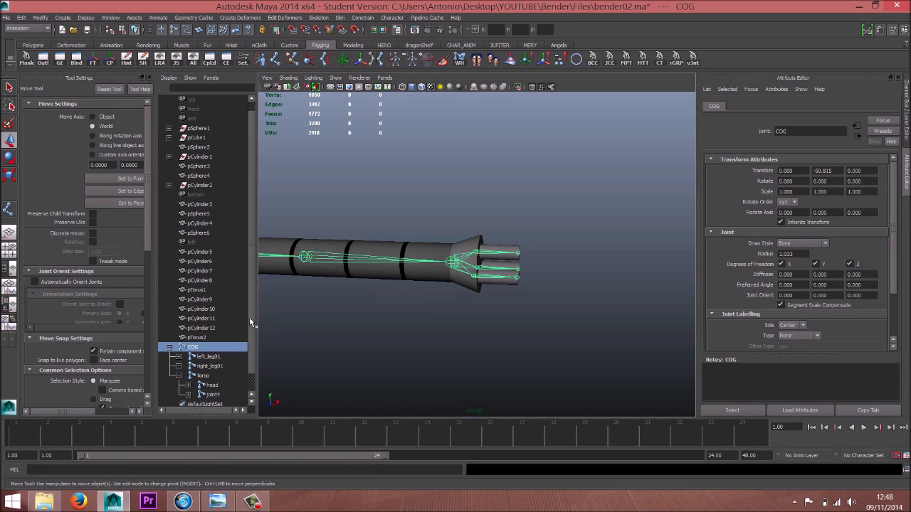
{"action": "scroll", "coordinate": [250, 322], "scroll_direction": "down", "scroll_amount": 2}
{"action": "left_click", "coordinate": [503, 254]}
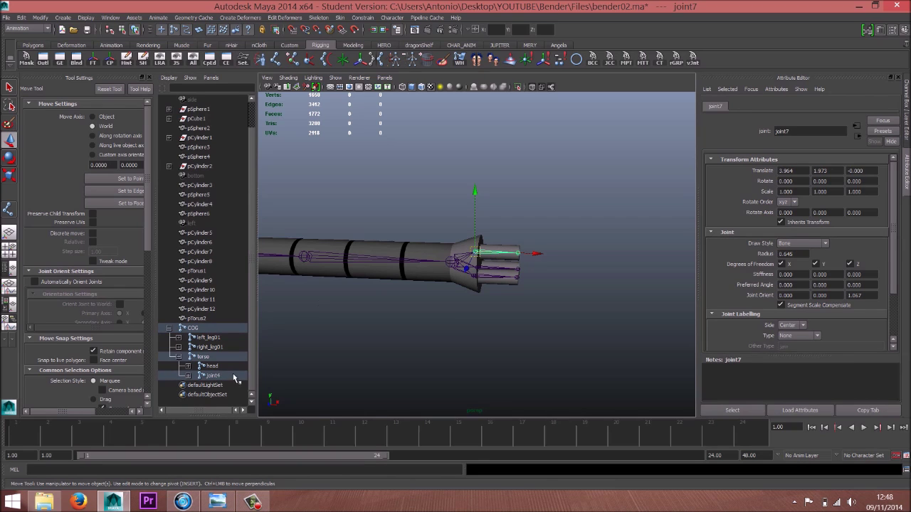
{"action": "left_click", "coordinate": [188, 376], "text": "shift"}
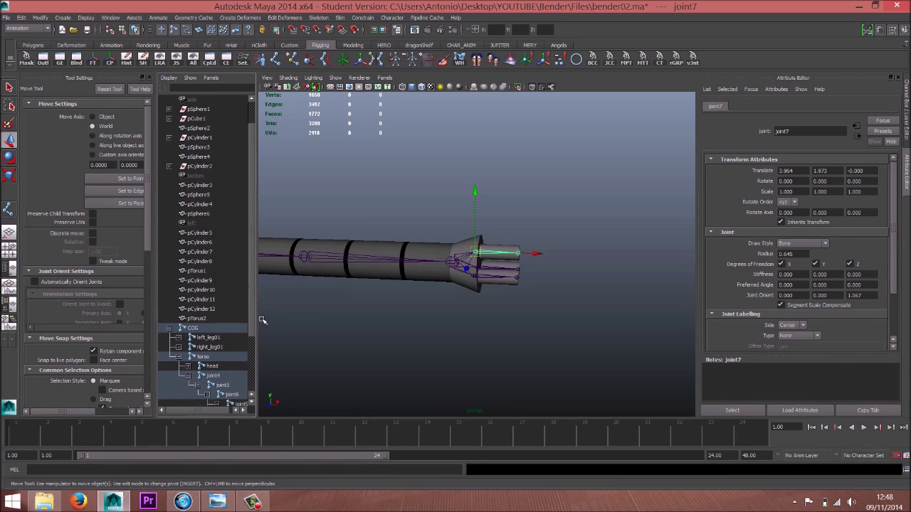
{"action": "scroll", "coordinate": [252, 329], "scroll_direction": "down", "scroll_amount": 3}
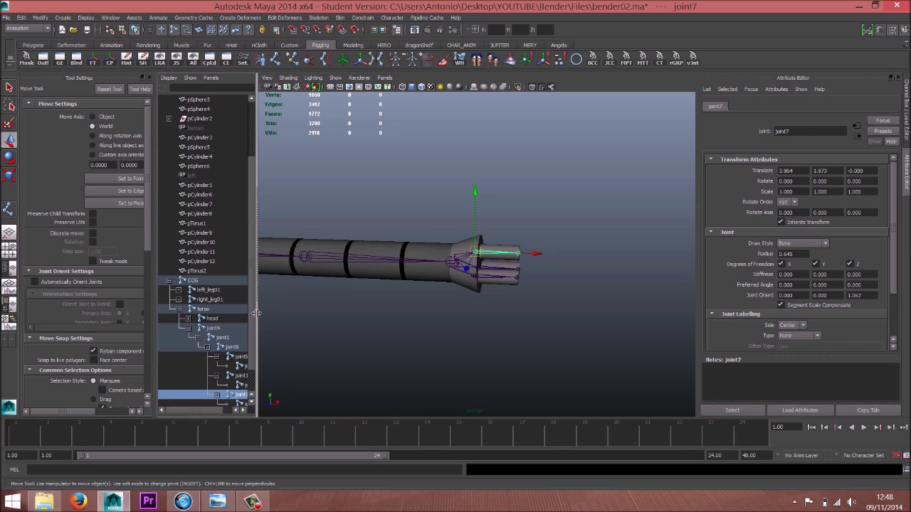
{"action": "left_click_drag", "start_coordinate": [254, 319], "coordinate": [291, 319]}
{"action": "left_click", "coordinate": [144, 78]}
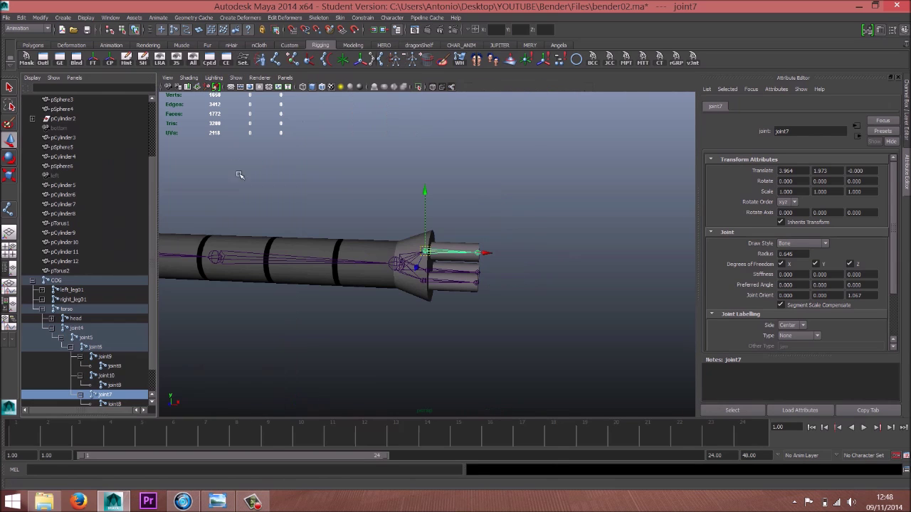
{"action": "left_click_drag", "start_coordinate": [153, 226], "coordinate": [195, 219]}
{"action": "scroll", "coordinate": [193, 246], "scroll_direction": "down", "scroll_amount": 2}
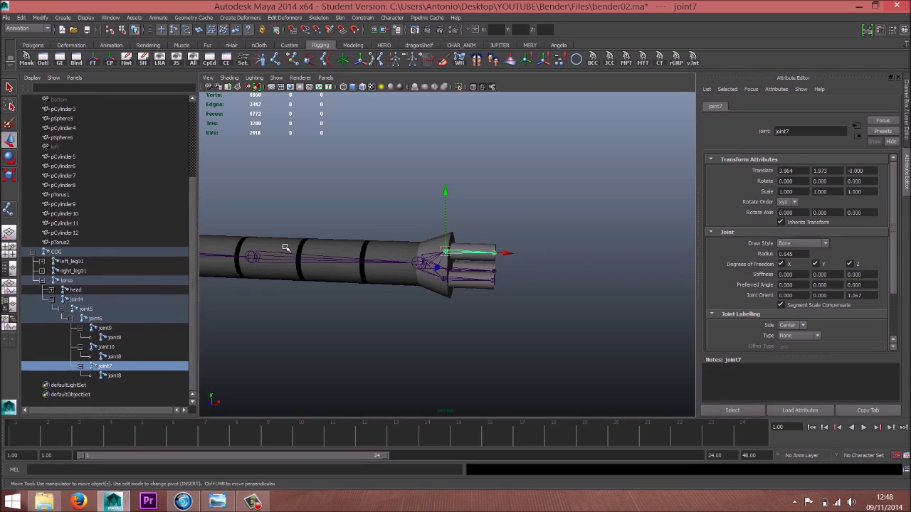
Step: Rename the left shoulder joint as left_arm01 and the elbow joint as left_arm02
{"action": "middle_click_drag", "start_coordinate": [285, 248], "coordinate": [543, 266], "text": "alt"}
{"action": "left_click", "coordinate": [339, 268]}
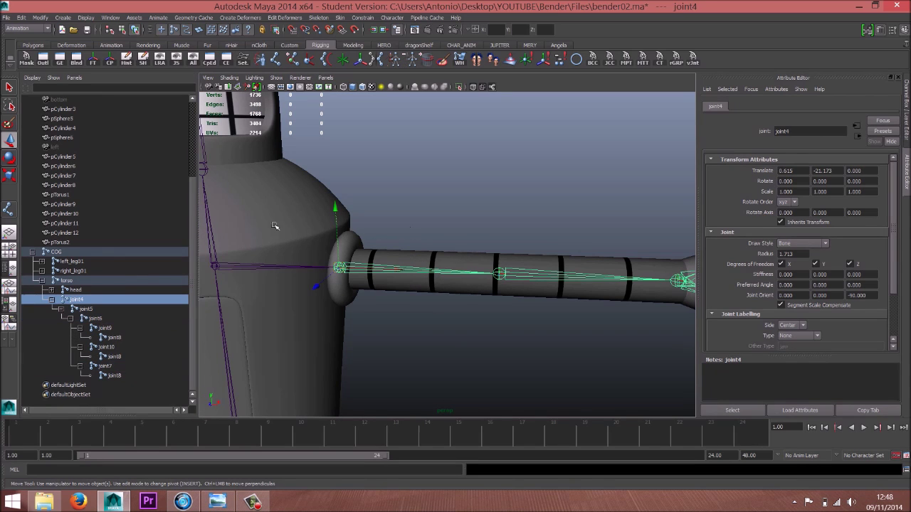
{"action": "double_click", "coordinate": [74, 300]}
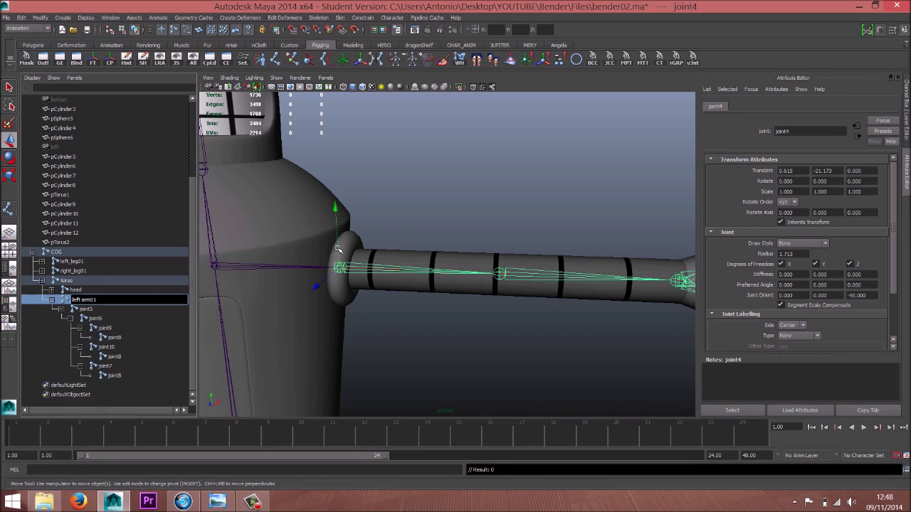
{"action": "double_click", "coordinate": [84, 300]}
{"action": "key", "text": "ctrl+c"}
{"action": "left_click", "coordinate": [91, 310]}
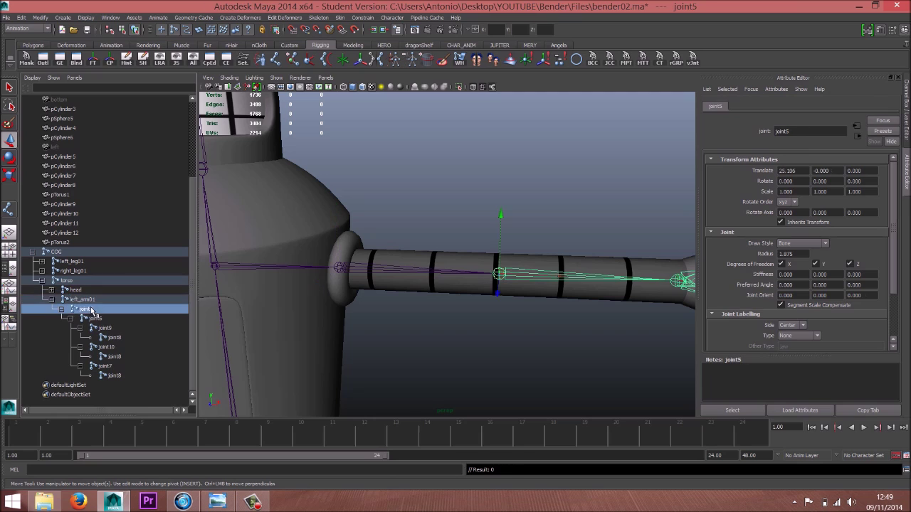
{"action": "double_click", "coordinate": [88, 311]}
{"action": "key", "text": "ctrl+v"}
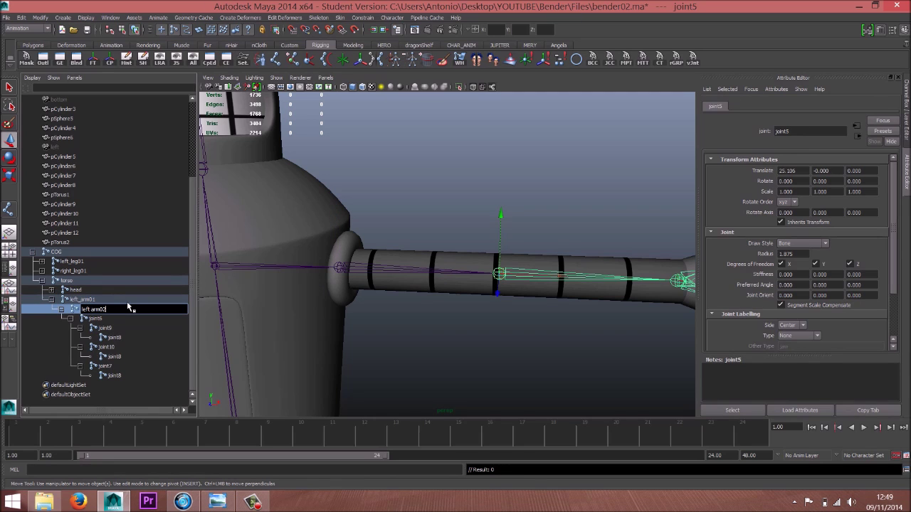
Step: Rename the joint at the end of the left forearm as left_wrist
{"action": "left_click", "coordinate": [96, 319]}
{"action": "scroll", "coordinate": [561, 311], "scroll_direction": "down", "scroll_amount": 3}
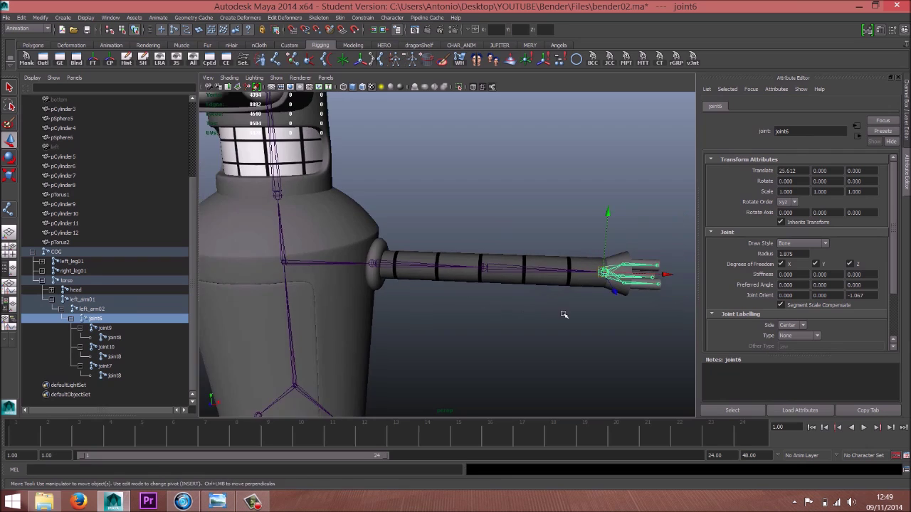
{"action": "key", "text": "f"}
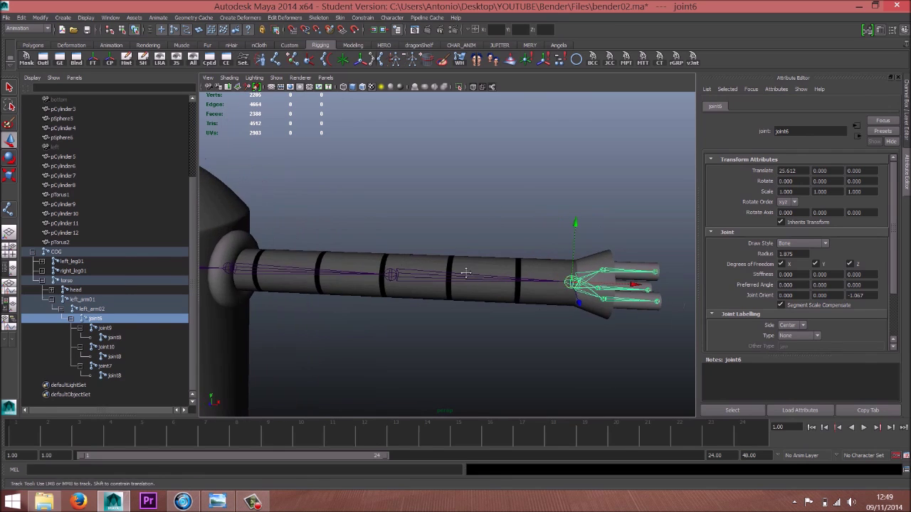
{"action": "double_click", "coordinate": [100, 319]}
{"action": "key", "text": "ctrl+v"}
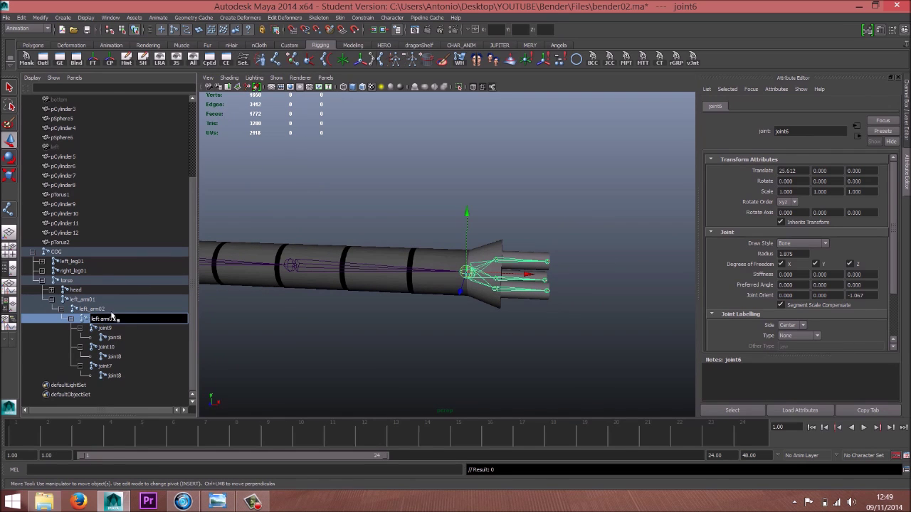
{"action": "left_click_drag", "start_coordinate": [101, 318], "coordinate": [222, 323]}
Step: Rename the upper finger's base joint as left_finger01 and copy that name
{"action": "left_click", "coordinate": [107, 329]}
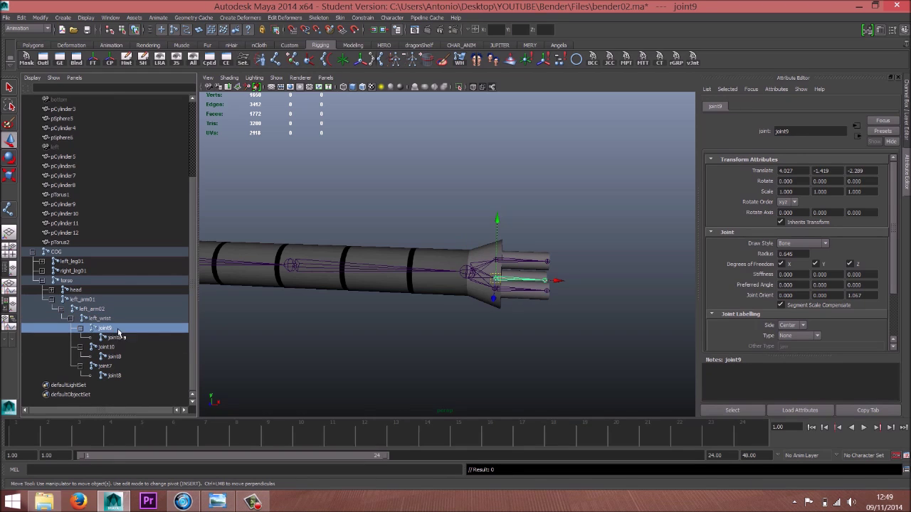
{"action": "left_click_drag", "start_coordinate": [465, 301], "coordinate": [465, 282], "text": "alt"}
{"action": "left_click", "coordinate": [470, 263]}
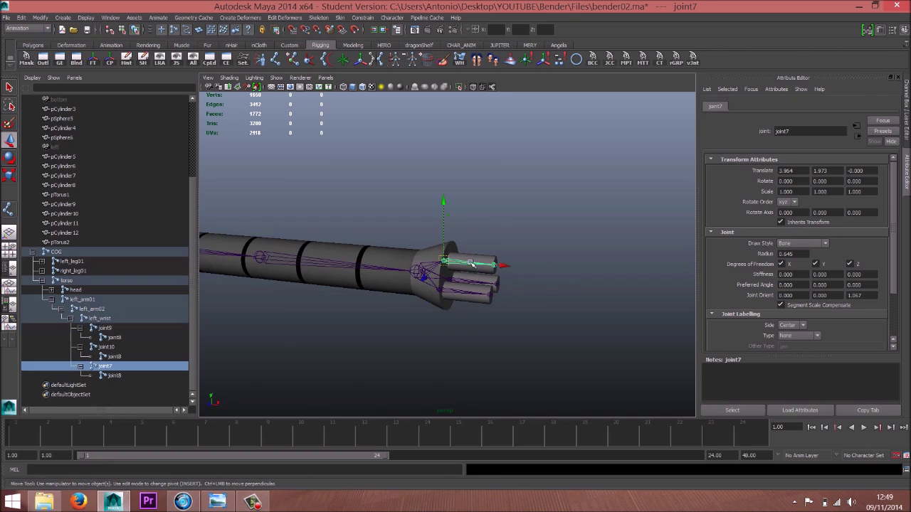
{"action": "double_click", "coordinate": [107, 365]}
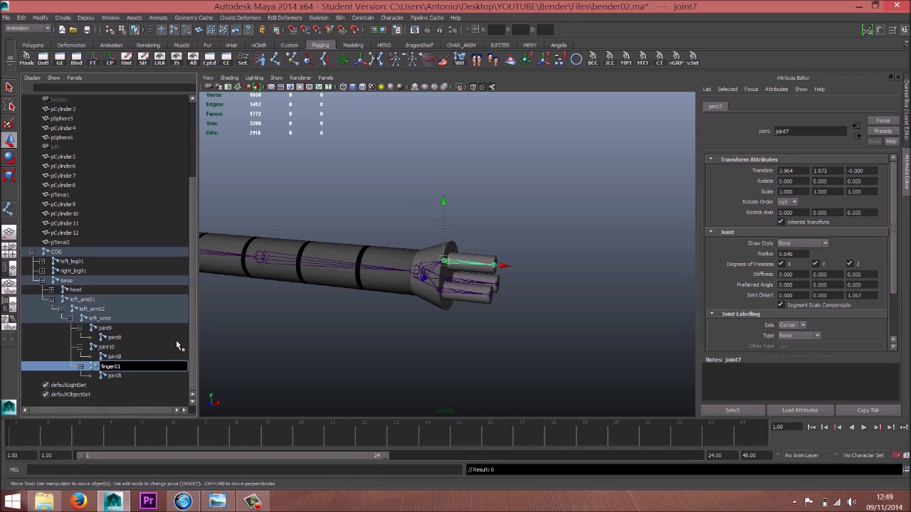
{"action": "type", "text": "left_"}
{"action": "left_click_drag", "start_coordinate": [142, 370], "coordinate": [90, 360]}
{"action": "key", "text": "ctrl+c"}
Step: Rename the base joints of the two lower fingers as left_finger02 (joint10) and left_finger03 (joint9)
{"action": "left_click", "coordinate": [116, 348]}
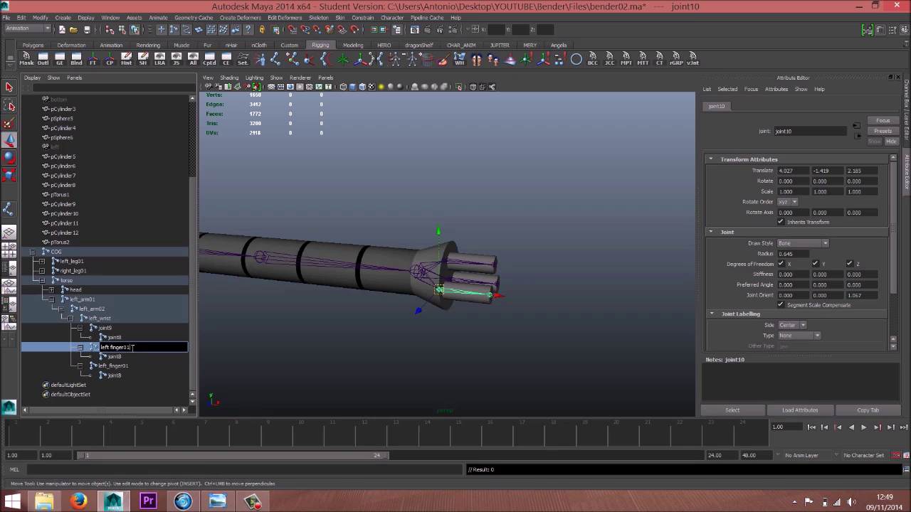
{"action": "left_click", "coordinate": [113, 328]}
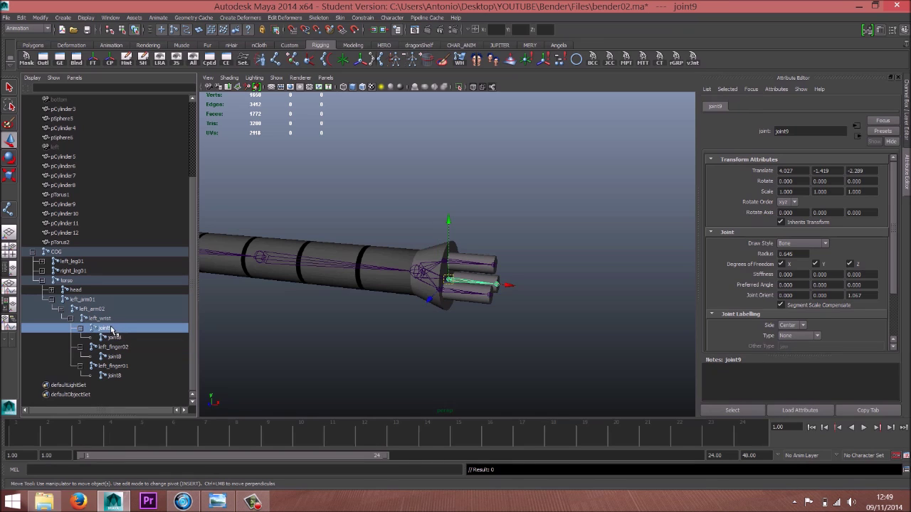
{"action": "double_click", "coordinate": [111, 330]}
{"action": "key", "text": "ctrl+v"}
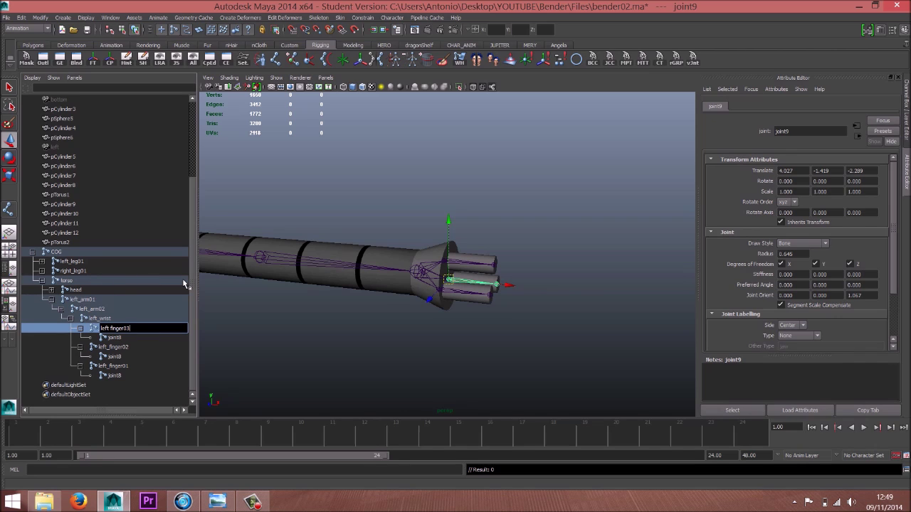
{"action": "left_click_drag", "start_coordinate": [193, 296], "coordinate": [327, 318]}
{"action": "scroll", "coordinate": [339, 319], "scroll_direction": "down", "scroll_amount": 4}
{"action": "middle_click_drag", "start_coordinate": [340, 319], "coordinate": [391, 313], "text": "alt"}
{"action": "left_click_drag", "start_coordinate": [392, 314], "coordinate": [380, 245], "text": "alt"}
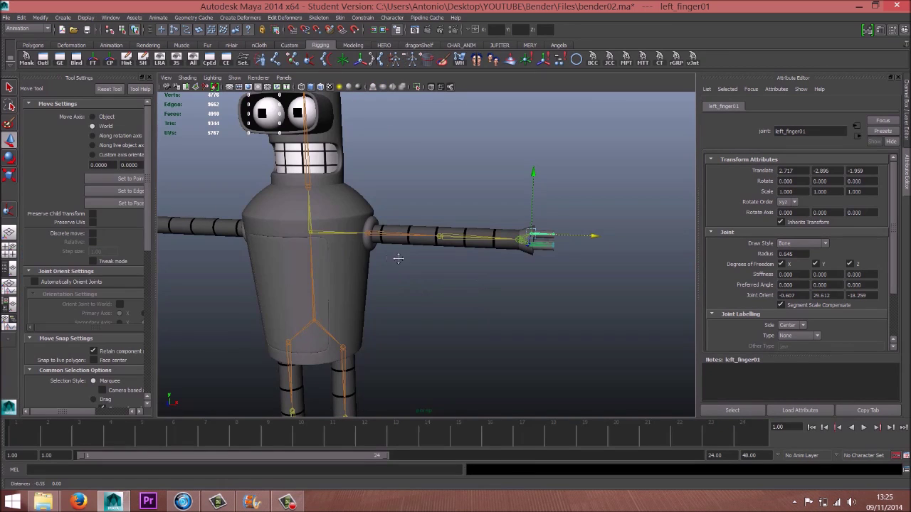
{"action": "left_click_drag", "start_coordinate": [411, 286], "coordinate": [408, 269], "text": "alt"}
{"action": "middle_click_drag", "start_coordinate": [394, 245], "coordinate": [395, 273], "text": "alt"}
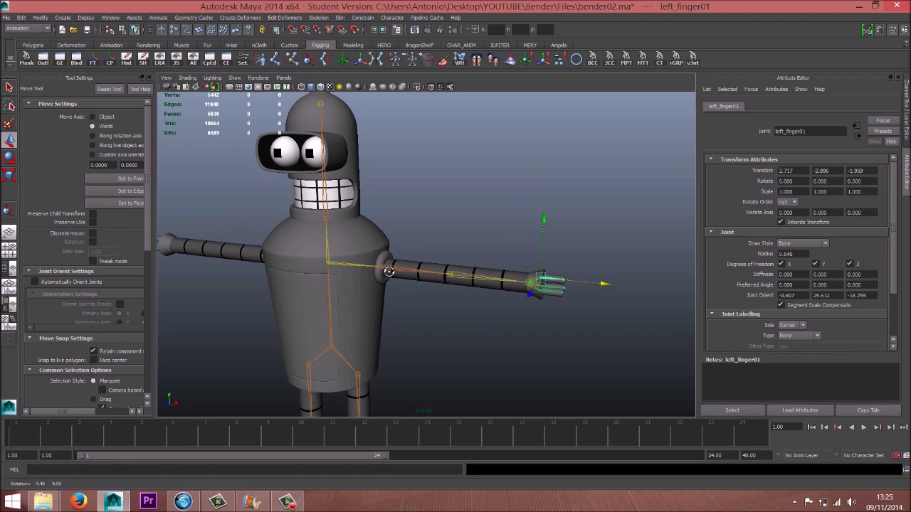
Step: Inspect the skeleton from the head down to the feet and along the left arm
{"action": "right_click_drag", "start_coordinate": [350, 303], "coordinate": [396, 311], "text": "alt"}
{"action": "middle_click_drag", "start_coordinate": [396, 311], "coordinate": [424, 295], "text": "alt"}
{"action": "right_click_drag", "start_coordinate": [424, 295], "coordinate": [398, 299], "text": "alt"}
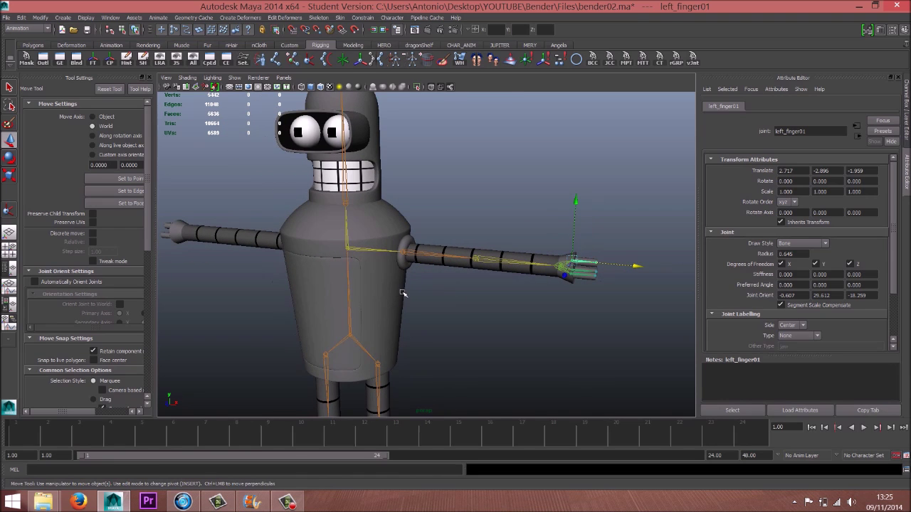
{"action": "mouse_move", "coordinate": [437, 298]}
{"action": "left_mouse_down", "text": "alt"}
{"action": "mouse_move", "coordinate": [431, 325]}
{"action": "mouse_move", "coordinate": [437, 295]}
{"action": "left_mouse_up", "text": "alt"}
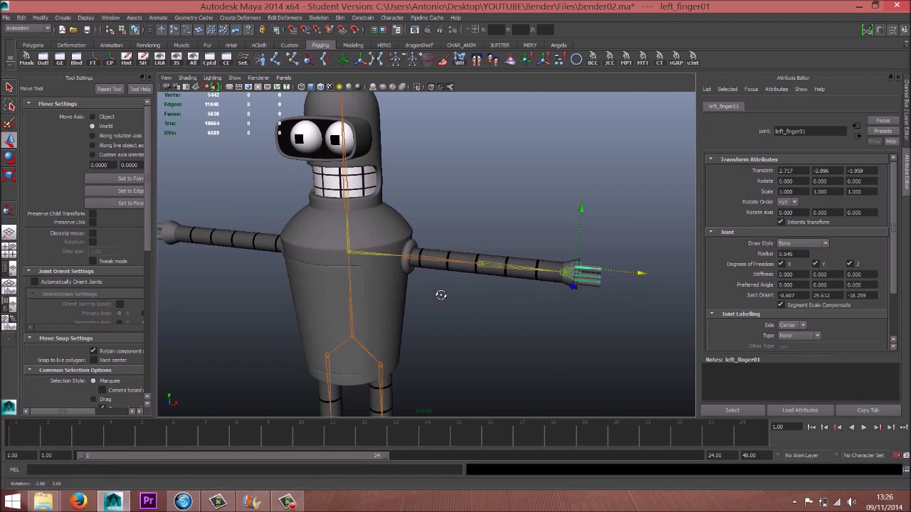
{"action": "scroll", "coordinate": [430, 284], "scroll_direction": "down", "scroll_amount": 4}
{"action": "left_click_drag", "start_coordinate": [435, 228], "coordinate": [443, 277], "text": "alt"}
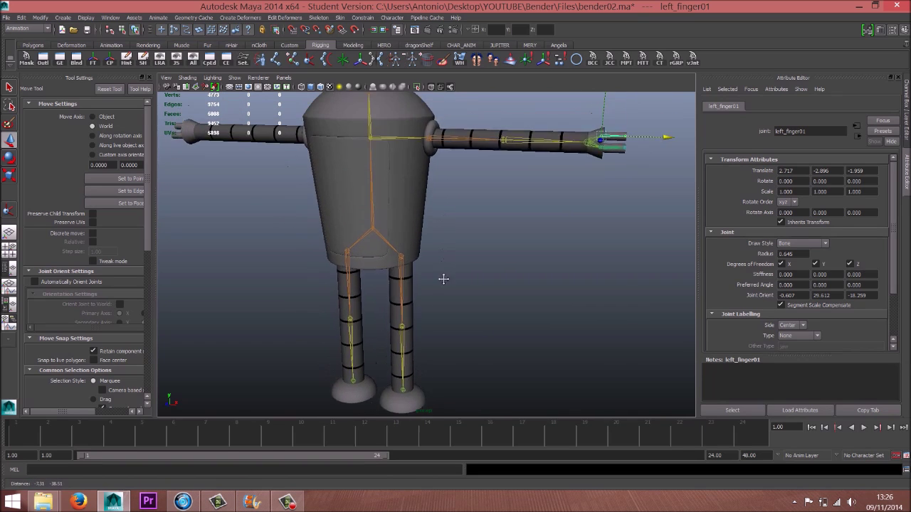
{"action": "scroll", "coordinate": [445, 246], "scroll_direction": "up", "scroll_amount": 4}
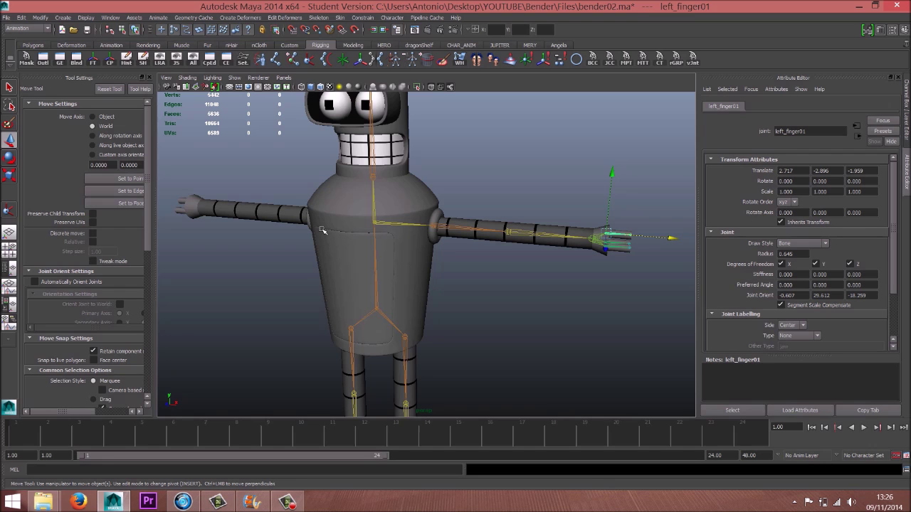
{"action": "scroll", "coordinate": [455, 235], "scroll_direction": "up", "scroll_amount": 4}
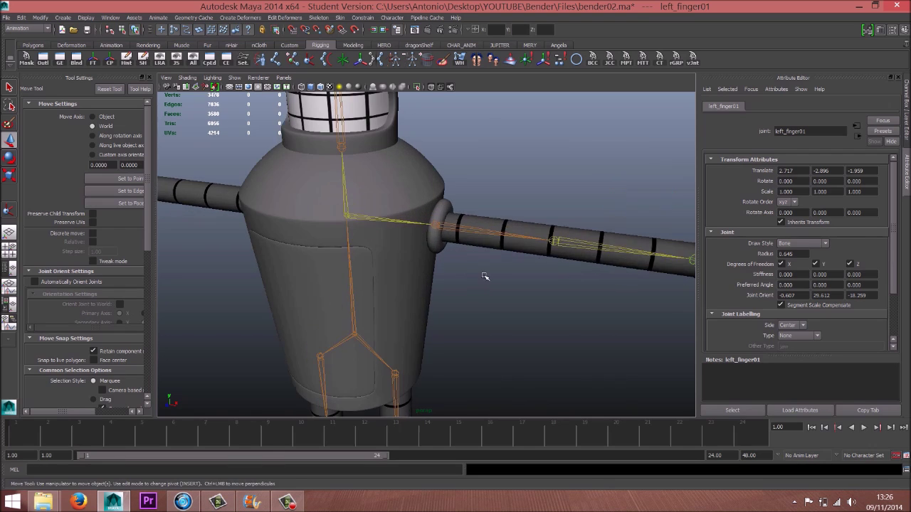
{"action": "left_click_drag", "start_coordinate": [441, 304], "coordinate": [350, 323], "text": "alt"}
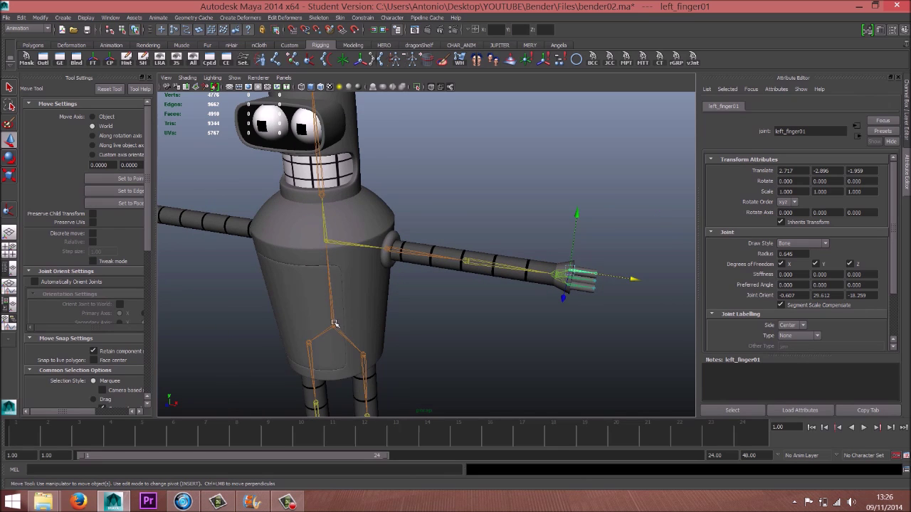
Step: Select the full joint hierarchy under COG and show the local rotation axes on all its joints
{"action": "left_click", "coordinate": [334, 323]}
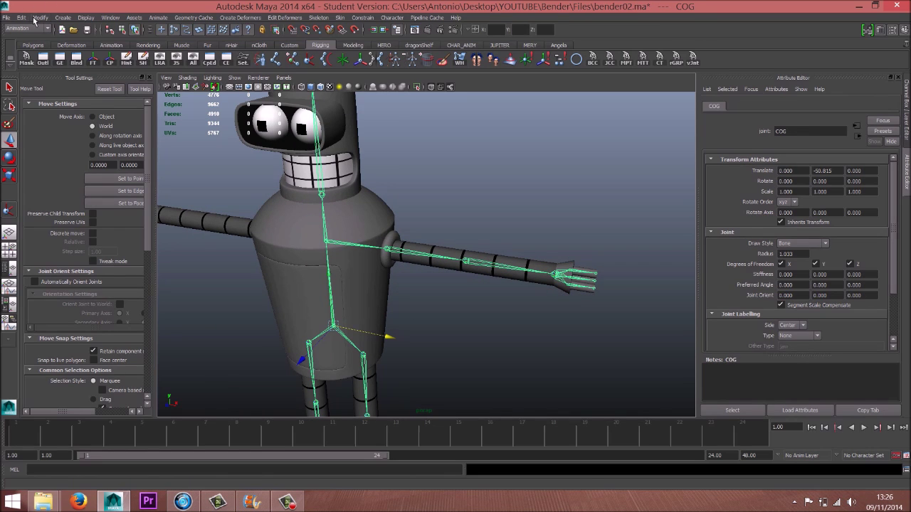
{"action": "left_click", "coordinate": [22, 17]}
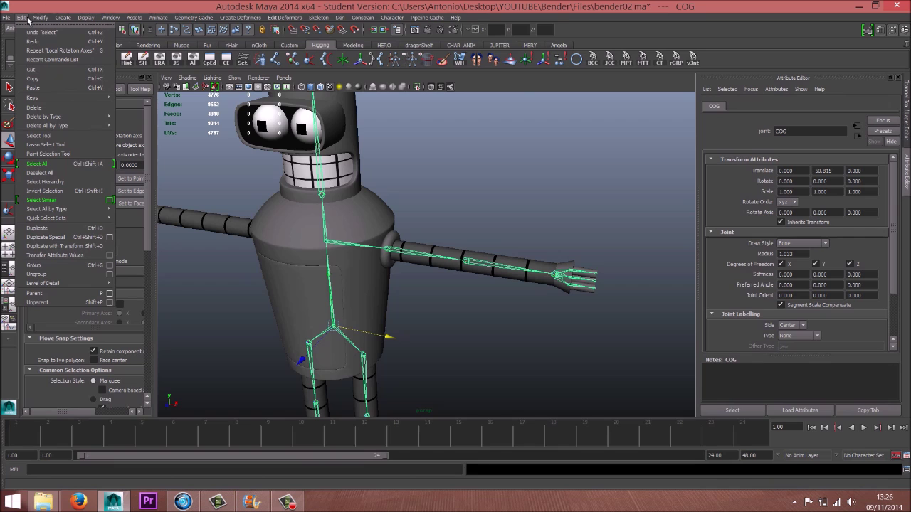
{"action": "mouse_move", "coordinate": [36, 20]}
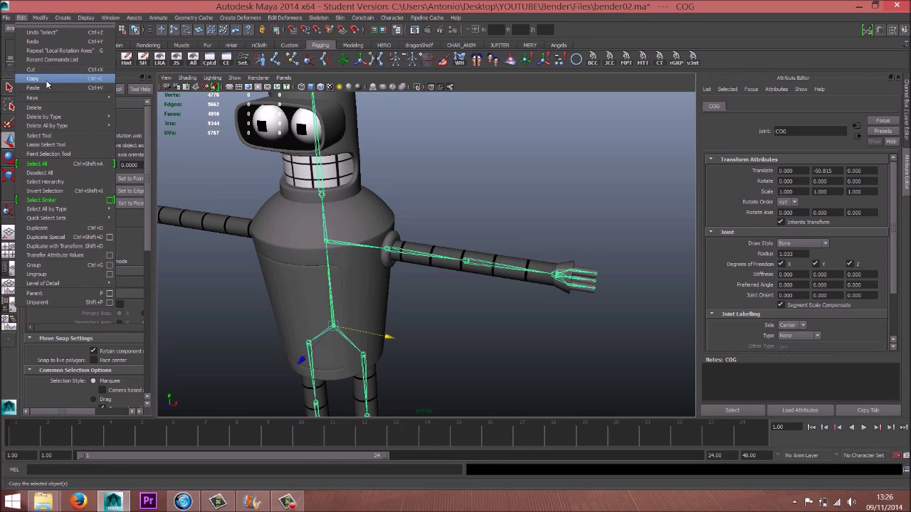
{"action": "left_click", "coordinate": [59, 182]}
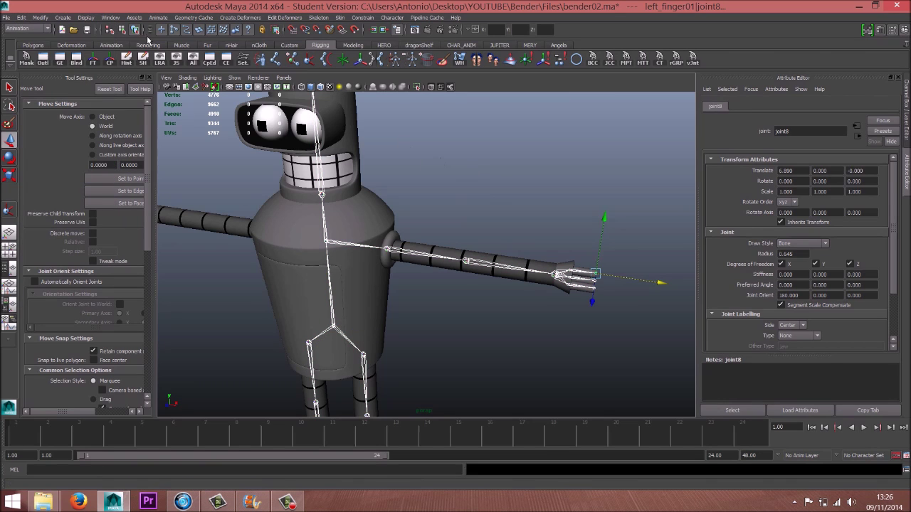
{"action": "left_click", "coordinate": [85, 17]}
{"action": "mouse_move", "coordinate": [121, 51]}
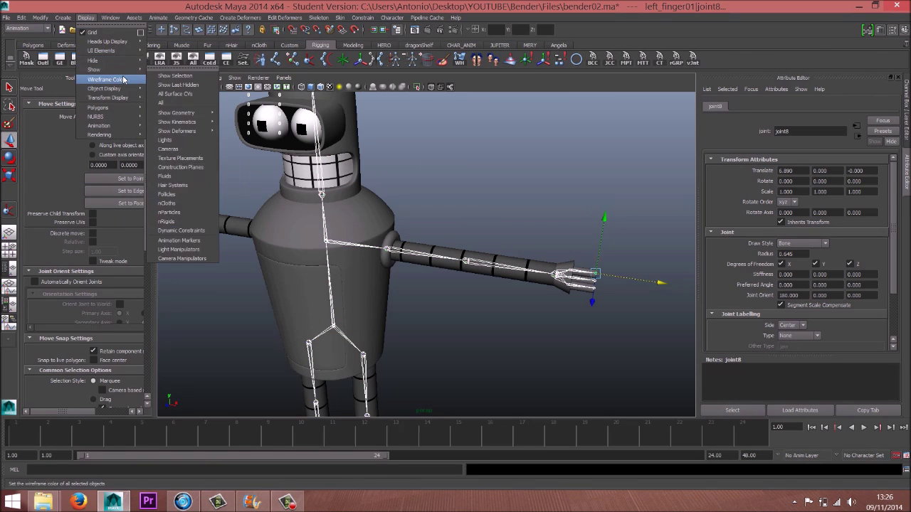
{"action": "mouse_move", "coordinate": [127, 99]}
{"action": "left_click", "coordinate": [175, 105]}
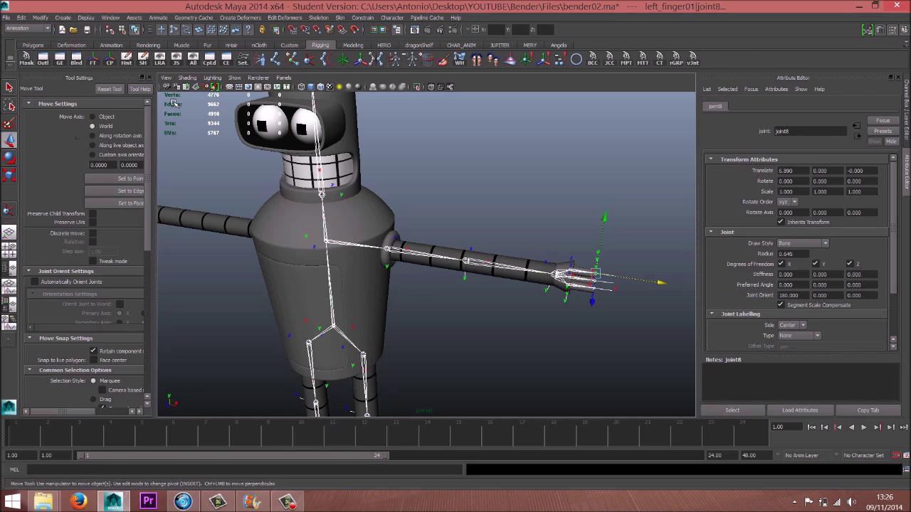
Step: Examine the local rotation axes across the torso, left arm and legs, and clear the selection
{"action": "left_click_drag", "start_coordinate": [483, 307], "coordinate": [455, 288], "text": "alt"}
{"action": "middle_click_drag", "start_coordinate": [452, 288], "coordinate": [453, 228], "text": "alt"}
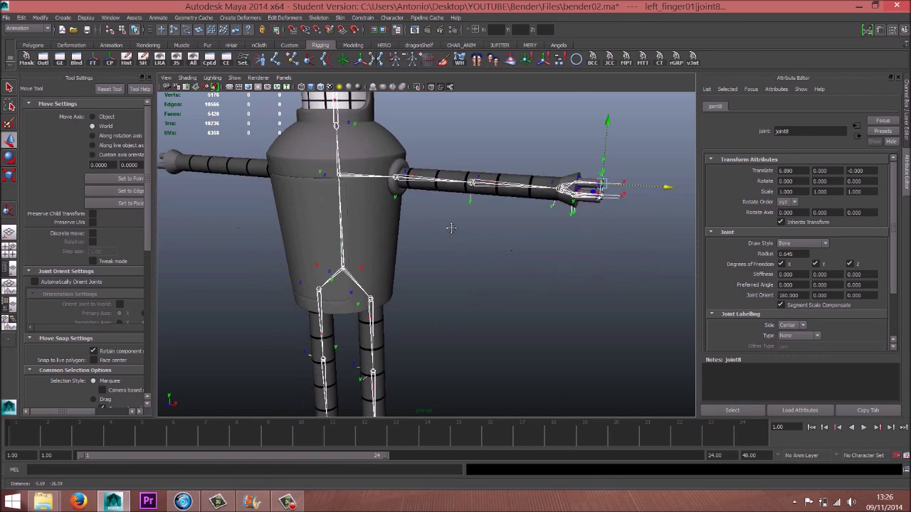
{"action": "right_click_drag", "start_coordinate": [523, 264], "coordinate": [444, 306], "text": "alt"}
{"action": "middle_click_drag", "start_coordinate": [427, 235], "coordinate": [409, 313], "text": "alt"}
{"action": "left_click_drag", "start_coordinate": [414, 277], "coordinate": [404, 292], "text": "alt"}
{"action": "right_click_drag", "start_coordinate": [406, 292], "coordinate": [463, 296], "text": "alt"}
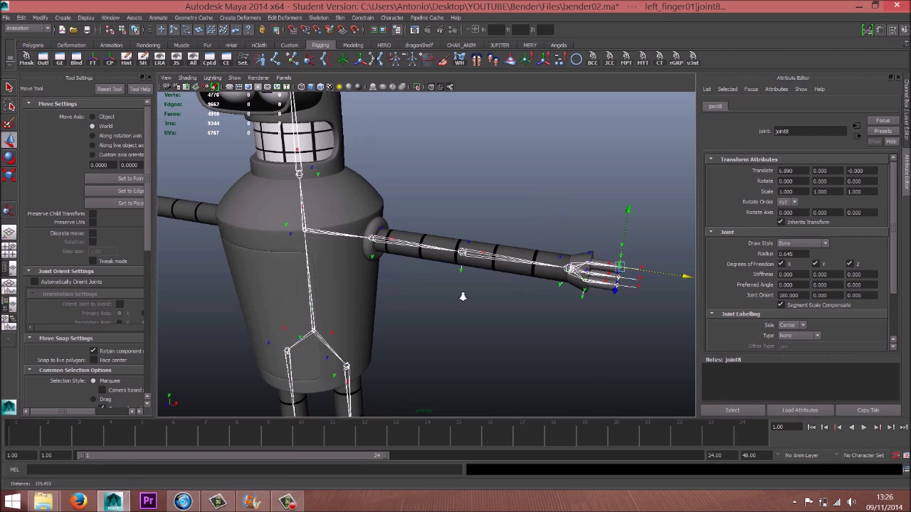
{"action": "left_click_drag", "start_coordinate": [522, 301], "coordinate": [481, 308], "text": "alt"}
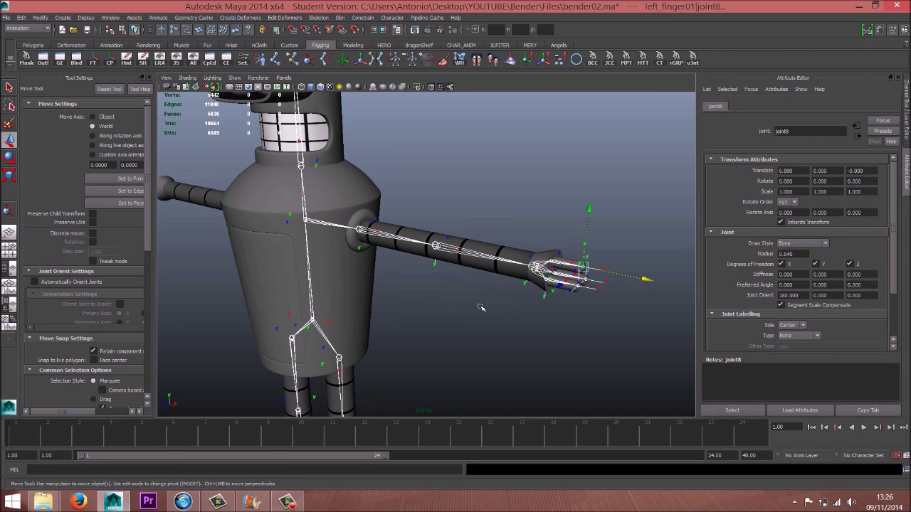
{"action": "left_click", "coordinate": [463, 323]}
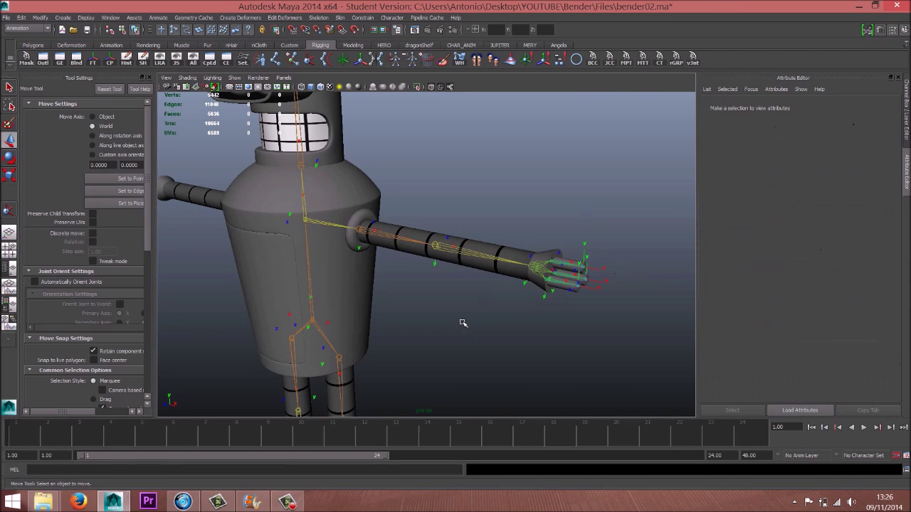
Step: Compare the local rotation axes of the left shoulder and left wrist joints, leaving nothing selected
{"action": "right_click_drag", "start_coordinate": [383, 280], "coordinate": [433, 268], "text": "alt"}
{"action": "mouse_move", "coordinate": [434, 268]}
{"action": "left_mouse_down", "text": "alt"}
{"action": "mouse_move", "coordinate": [405, 270]}
{"action": "mouse_move", "coordinate": [434, 270]}
{"action": "left_mouse_up", "text": "alt"}
{"action": "left_click", "coordinate": [317, 232]}
{"action": "left_click_drag", "start_coordinate": [483, 323], "coordinate": [533, 277], "text": "alt"}
{"action": "left_click_drag", "start_coordinate": [417, 287], "coordinate": [398, 314], "text": "alt"}
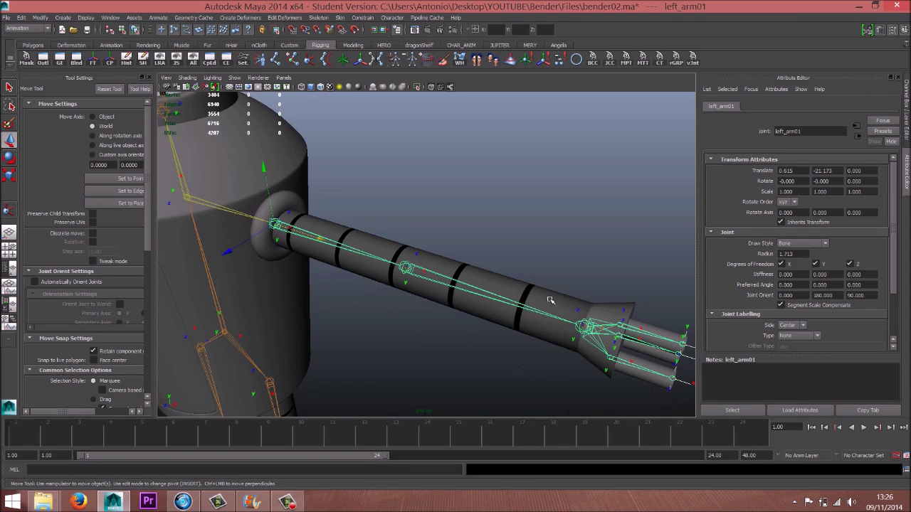
{"action": "left_click", "coordinate": [586, 325]}
{"action": "left_click_drag", "start_coordinate": [435, 269], "coordinate": [412, 243], "text": "alt"}
{"action": "left_click", "coordinate": [323, 216]}
{"action": "left_click", "coordinate": [284, 214]}
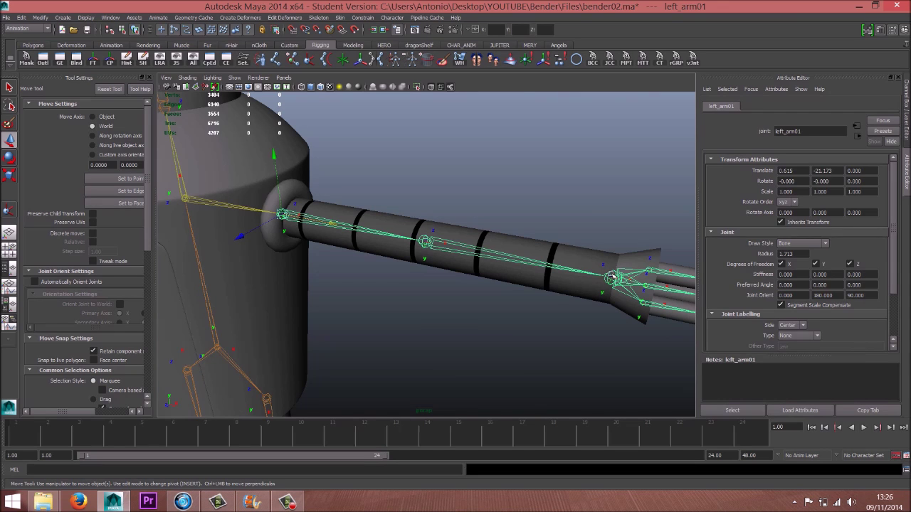
{"action": "left_click", "coordinate": [611, 276]}
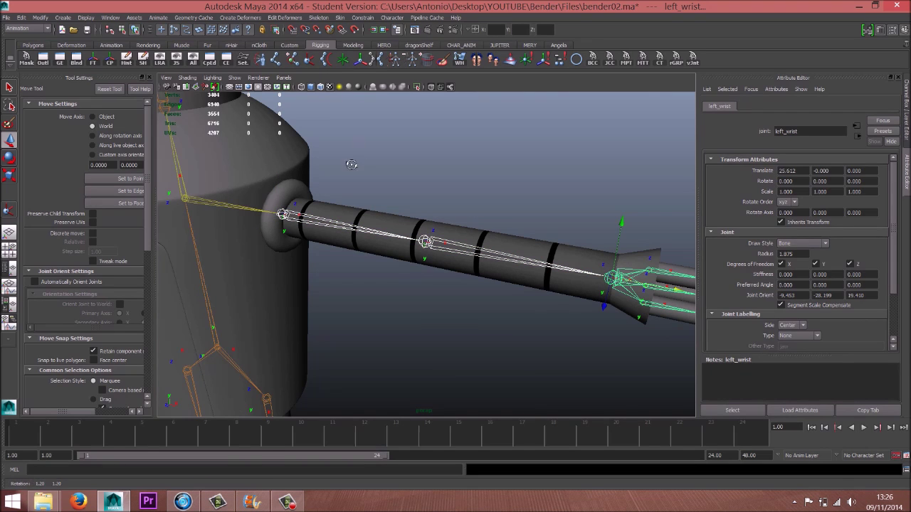
{"action": "left_click_drag", "start_coordinate": [352, 164], "coordinate": [363, 177], "text": "alt"}
{"action": "left_click", "coordinate": [388, 183]}
Step: Study the axis directions along the left arm chain from the shoulder to the fingers
{"action": "scroll", "coordinate": [491, 231], "scroll_direction": "down", "scroll_amount": 3}
{"action": "left_click_drag", "start_coordinate": [401, 230], "coordinate": [301, 211], "text": "alt"}
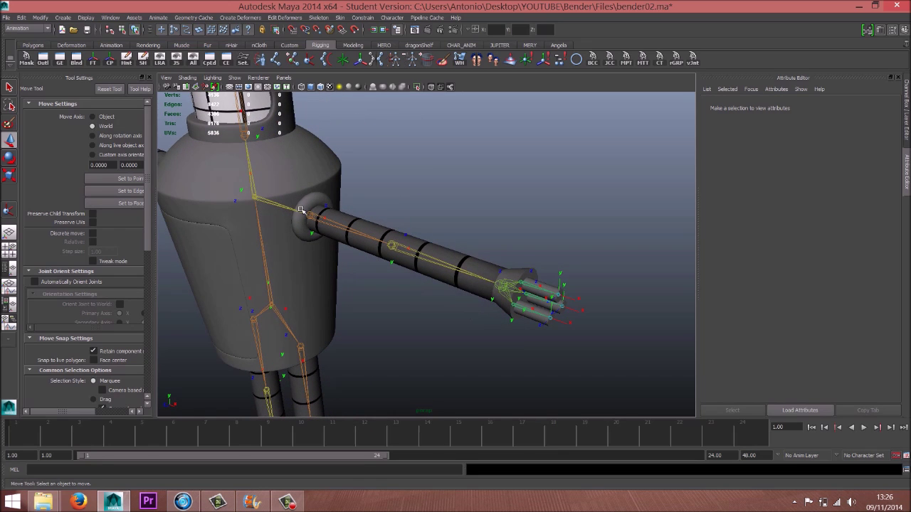
{"action": "left_click_drag", "start_coordinate": [376, 206], "coordinate": [321, 218], "text": "alt"}
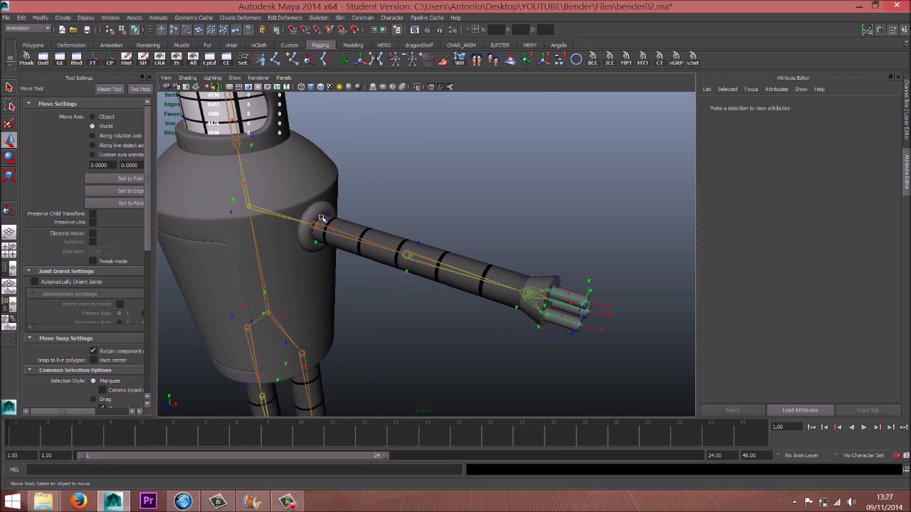
{"action": "left_click_drag", "start_coordinate": [376, 255], "coordinate": [369, 183], "text": "alt"}
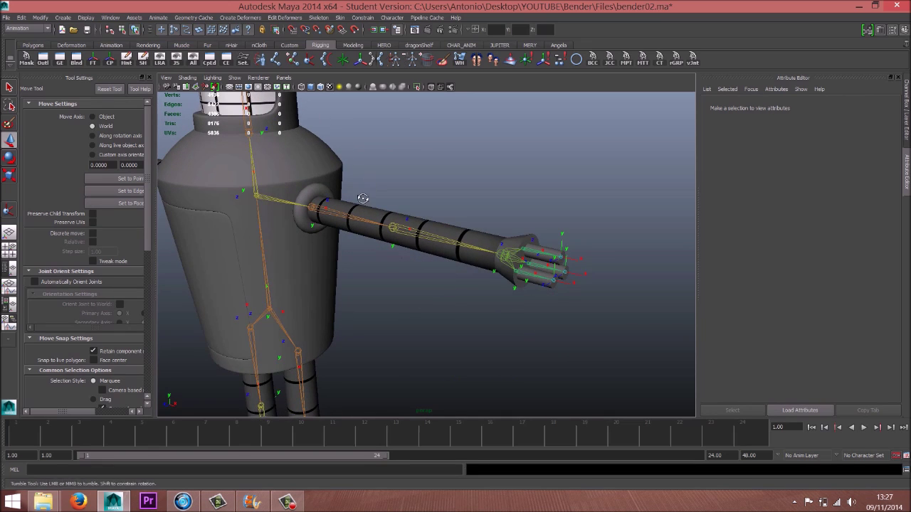
{"action": "right_click_drag", "start_coordinate": [360, 197], "coordinate": [440, 230], "text": "alt"}
{"action": "middle_click_drag", "start_coordinate": [271, 204], "coordinate": [299, 216], "text": "alt"}
{"action": "left_click_drag", "start_coordinate": [345, 219], "coordinate": [346, 222], "text": "alt"}
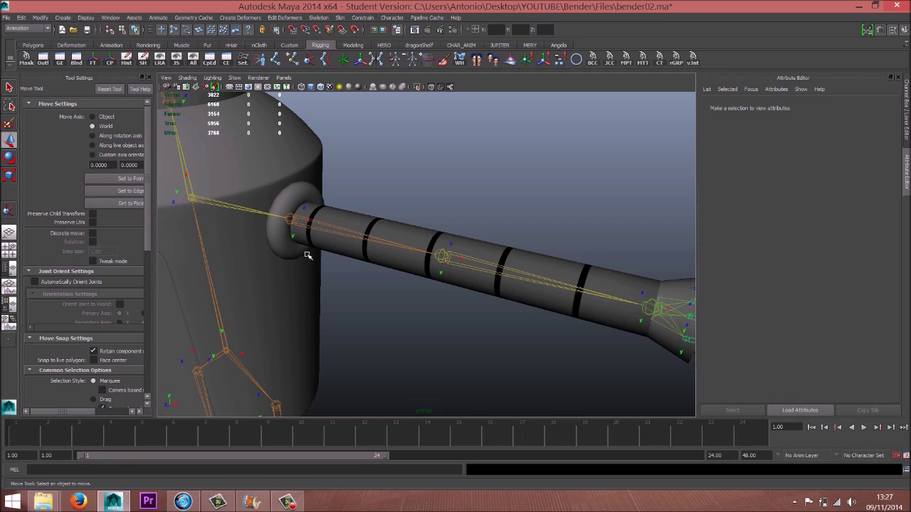
Step: Delete the right leg's joint chain from the skeleton
{"action": "left_click_drag", "start_coordinate": [307, 255], "coordinate": [360, 214], "text": "alt"}
{"action": "middle_click_drag", "start_coordinate": [376, 382], "coordinate": [408, 156], "text": "alt"}
{"action": "left_click_drag", "start_coordinate": [444, 264], "coordinate": [418, 262], "text": "alt"}
{"action": "left_click_drag", "start_coordinate": [371, 284], "coordinate": [422, 237], "text": "alt"}
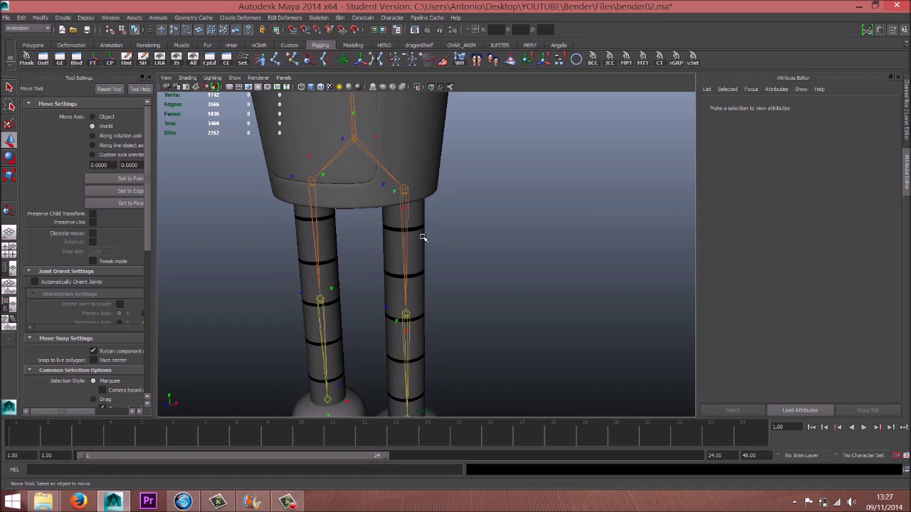
{"action": "left_click", "coordinate": [312, 185]}
{"action": "left_click", "coordinate": [406, 196]}
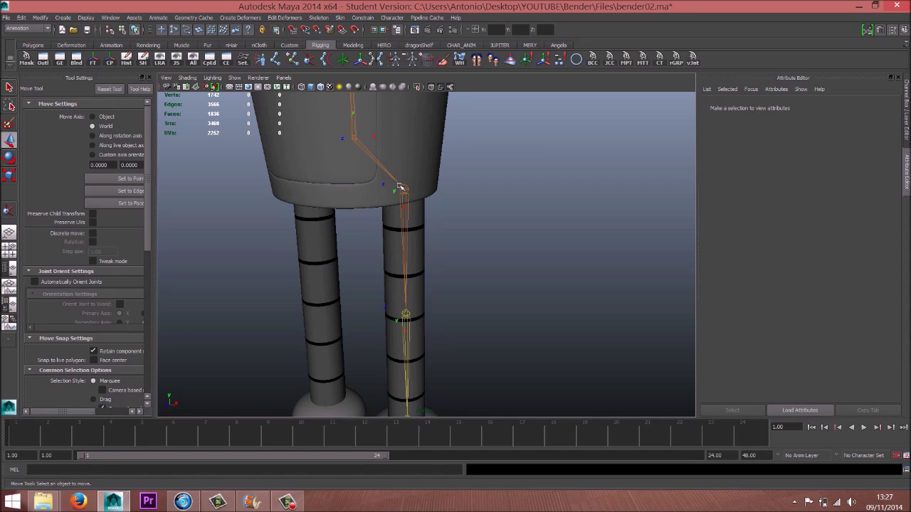
Step: Select the left leg's joint chain from its root joint at the hip
{"action": "middle_click_drag", "start_coordinate": [454, 268], "coordinate": [443, 230], "text": "alt"}
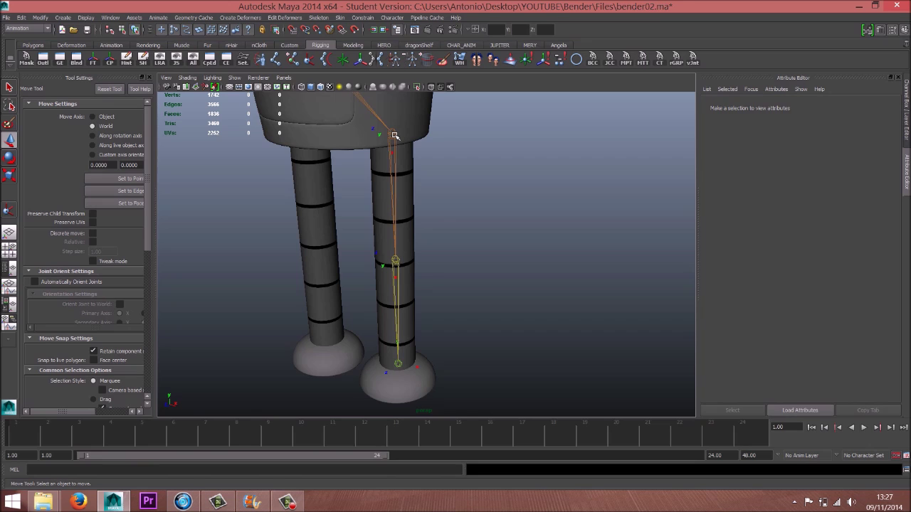
{"action": "left_click", "coordinate": [394, 135]}
{"action": "middle_click_drag", "start_coordinate": [466, 184], "coordinate": [459, 195], "text": "alt"}
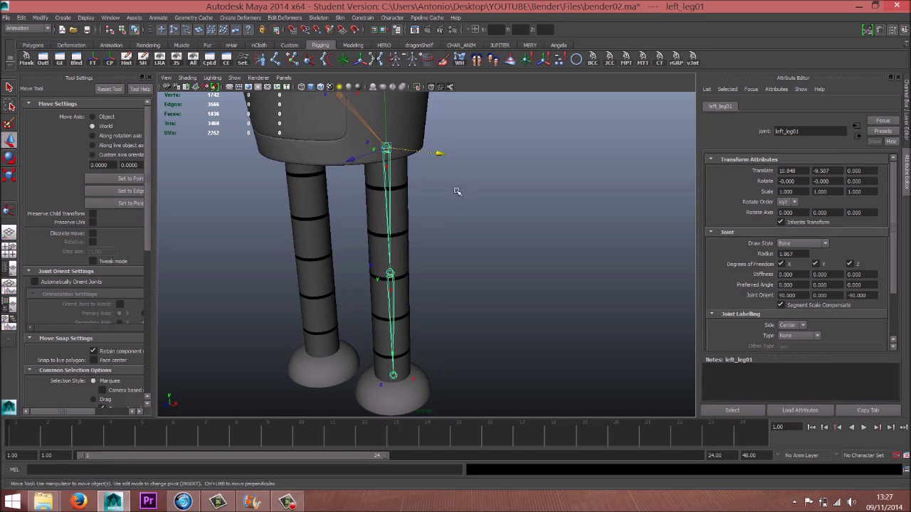
{"action": "left_click", "coordinate": [360, 61]}
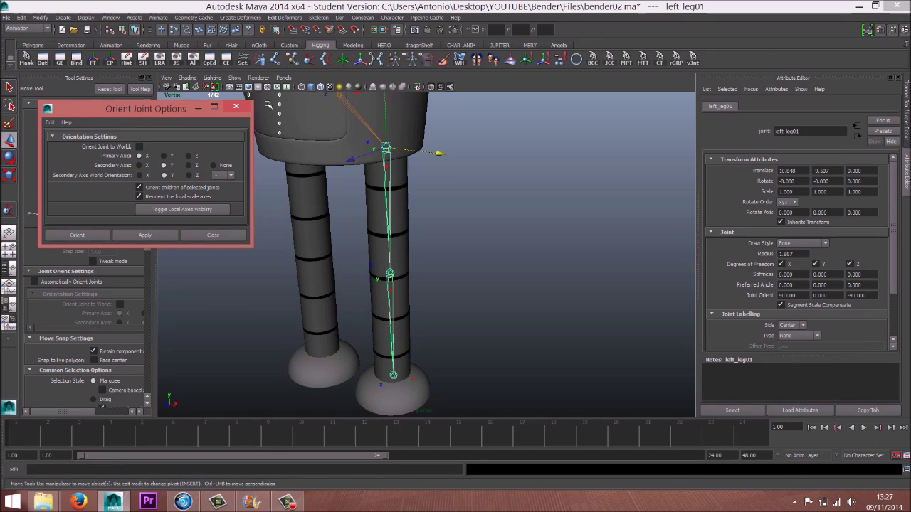
{"action": "left_click", "coordinate": [238, 109]}
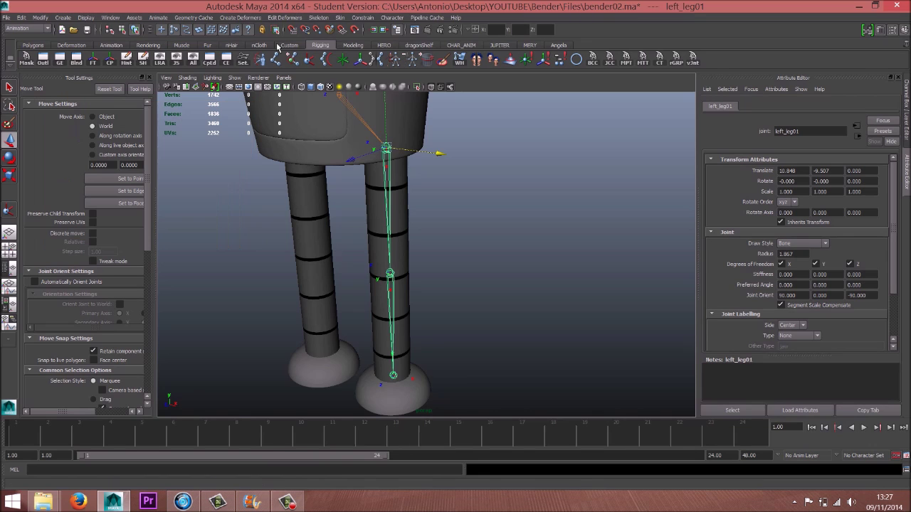
{"action": "left_click", "coordinate": [318, 17]}
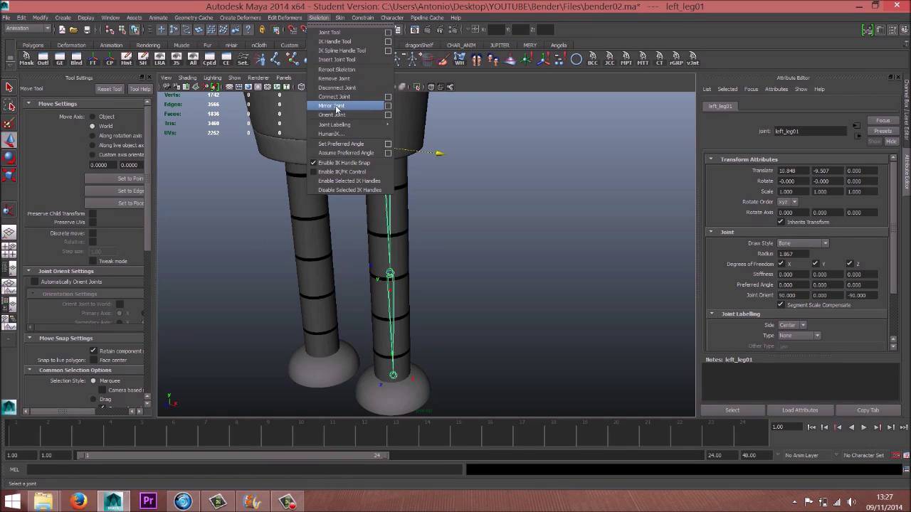
{"action": "left_click", "coordinate": [388, 106]}
{"action": "left_click_drag", "start_coordinate": [305, 272], "coordinate": [283, 272]}
{"action": "left_click", "coordinate": [263, 105]}
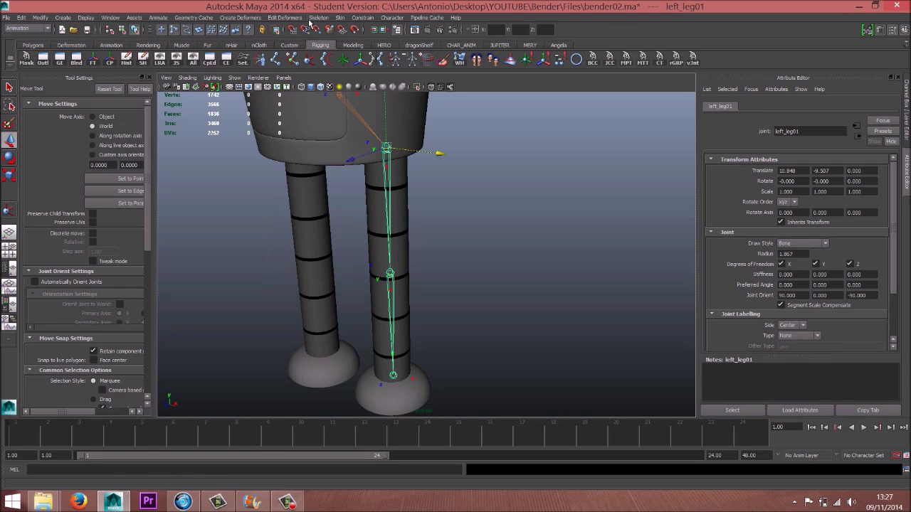
Step: Try to orient the left leg joints and their children with primary axis X, secondary axis Y and secondary axis world orientation Y
{"action": "left_click", "coordinate": [318, 17]}
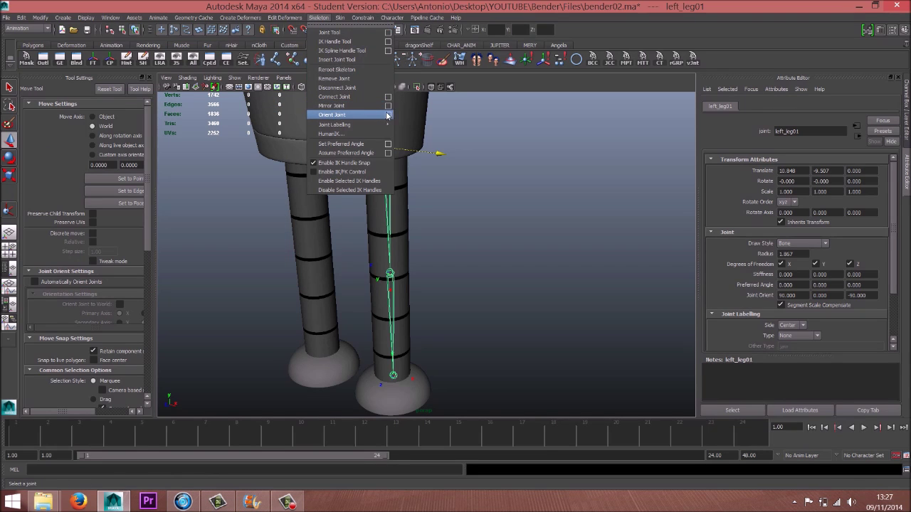
{"action": "left_click", "coordinate": [388, 115]}
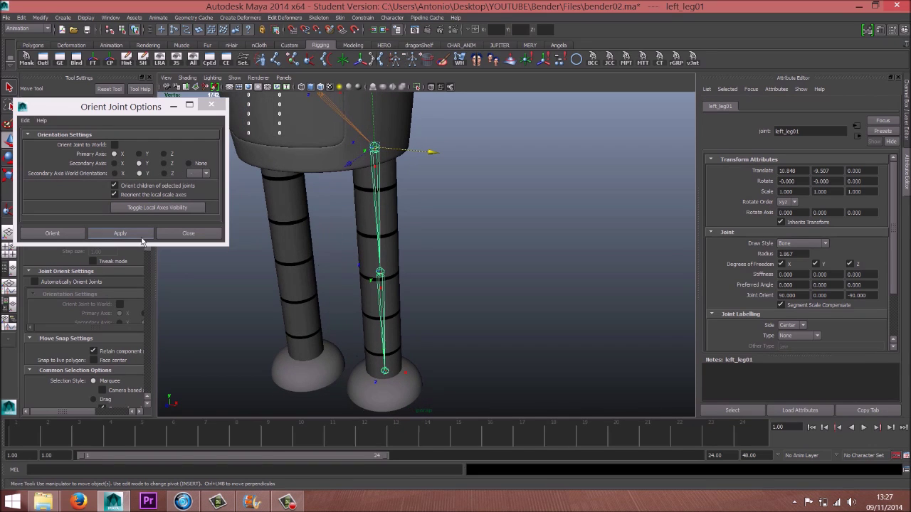
{"action": "left_click", "coordinate": [140, 234]}
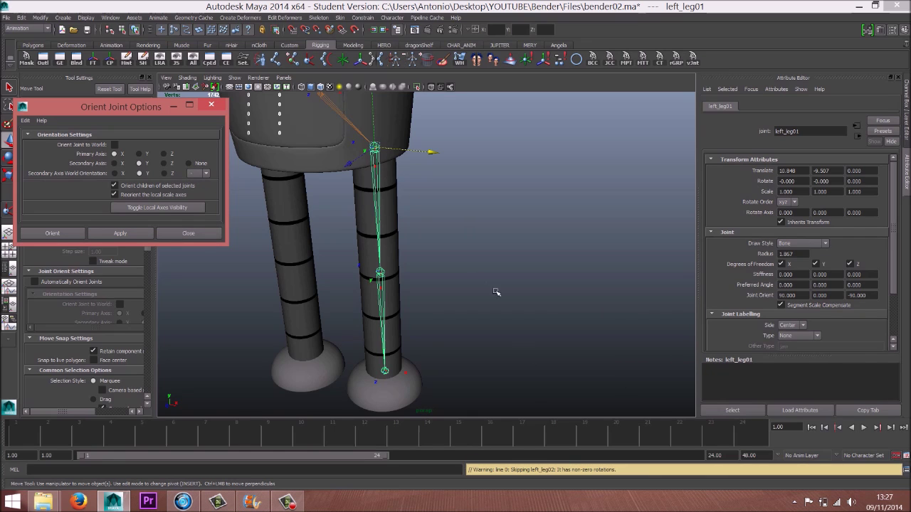
{"action": "left_click_drag", "start_coordinate": [496, 292], "coordinate": [413, 222], "text": "alt"}
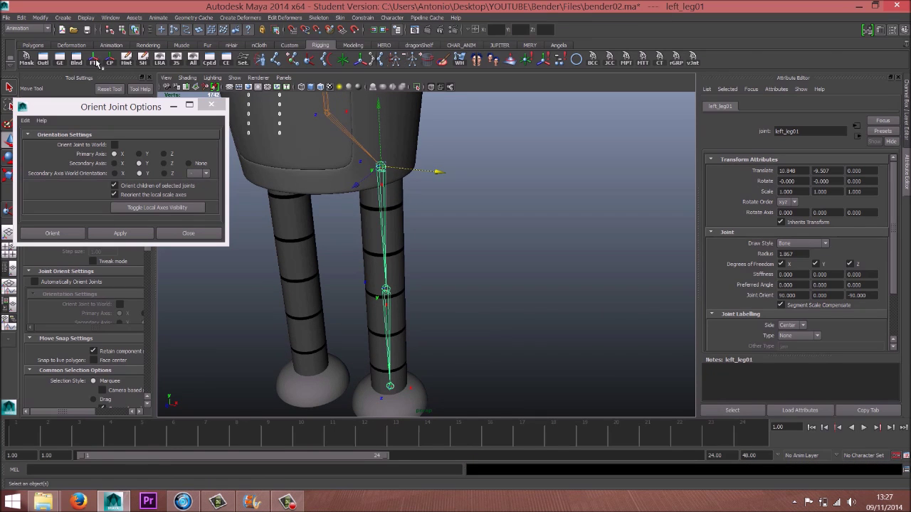
Step: Freeze the left leg's transformations and reorient its joints with primary axis X, secondary axis Y and secondary axis world orientation negative Y
{"action": "left_click", "coordinate": [92, 59]}
{"action": "left_click", "coordinate": [120, 234]}
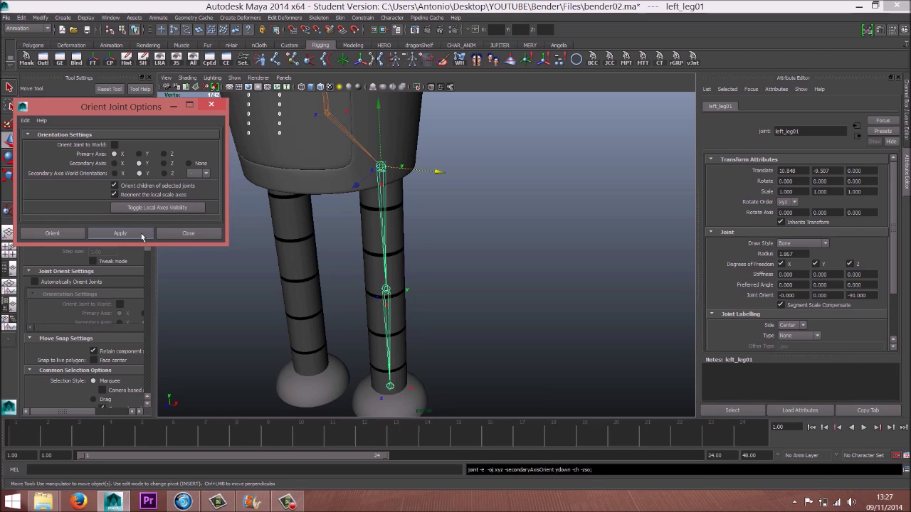
{"action": "mouse_move", "coordinate": [366, 228]}
{"action": "left_mouse_down", "text": "alt"}
{"action": "mouse_move", "coordinate": [381, 253]}
{"action": "mouse_move", "coordinate": [348, 228]}
{"action": "mouse_move", "coordinate": [326, 220]}
{"action": "mouse_move", "coordinate": [318, 228]}
{"action": "mouse_move", "coordinate": [356, 242]}
{"action": "left_mouse_up", "text": "alt"}
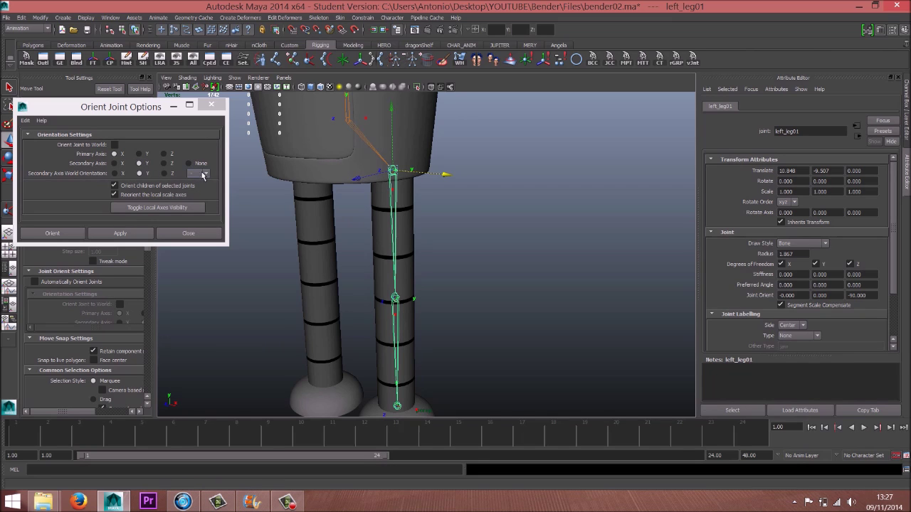
{"action": "left_click", "coordinate": [118, 233]}
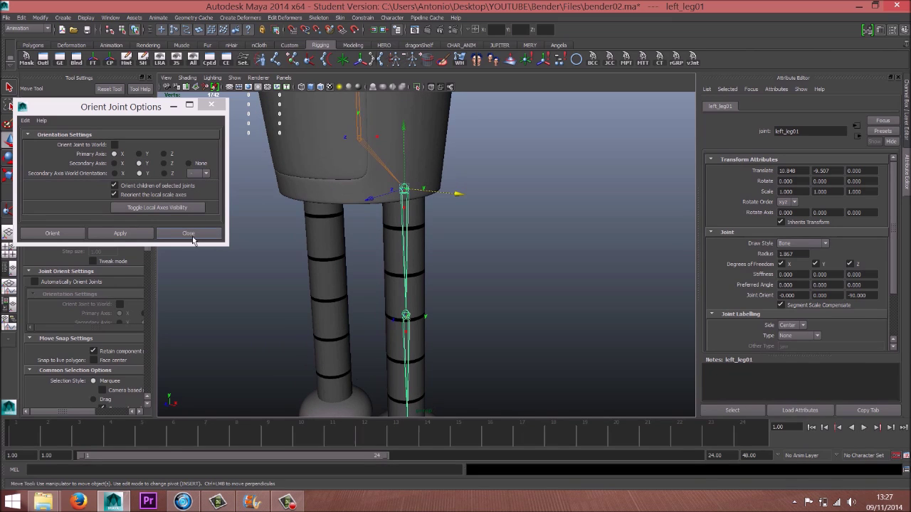
{"action": "left_click", "coordinate": [190, 237]}
{"action": "left_click_drag", "start_coordinate": [455, 231], "coordinate": [508, 227], "text": "alt"}
{"action": "right_click_drag", "start_coordinate": [508, 228], "coordinate": [434, 230], "text": "alt"}
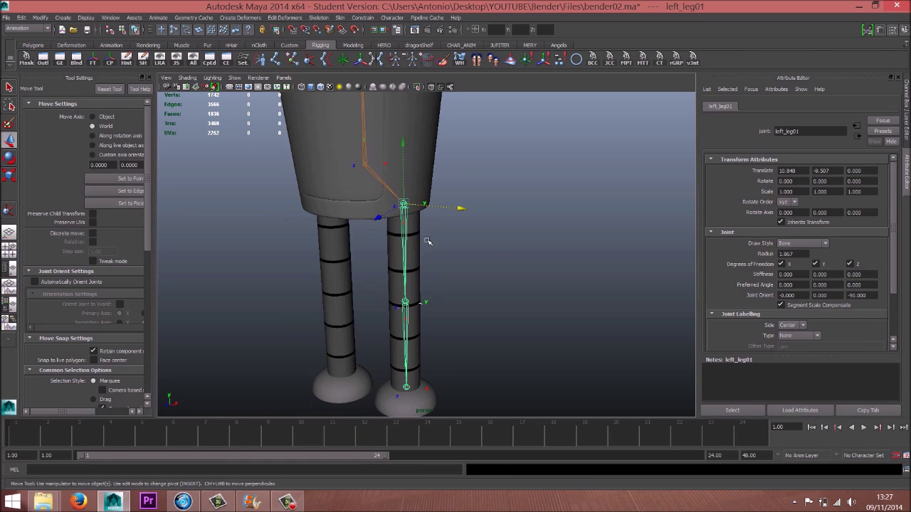
{"action": "left_click_drag", "start_coordinate": [427, 240], "coordinate": [431, 229], "text": "alt"}
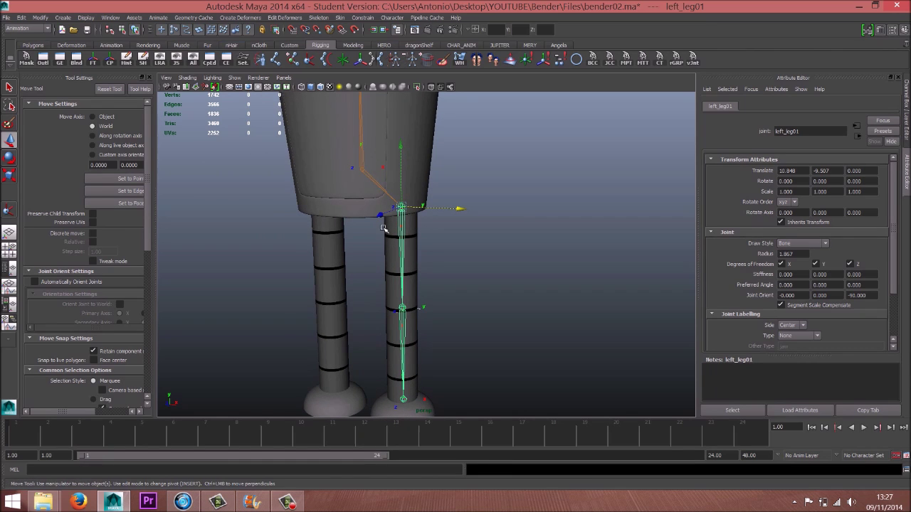
Step: Mirror the left leg's joint chain across YZ with the Behavior function, replacing "left" with "right" in the names
{"action": "left_click", "coordinate": [318, 17]}
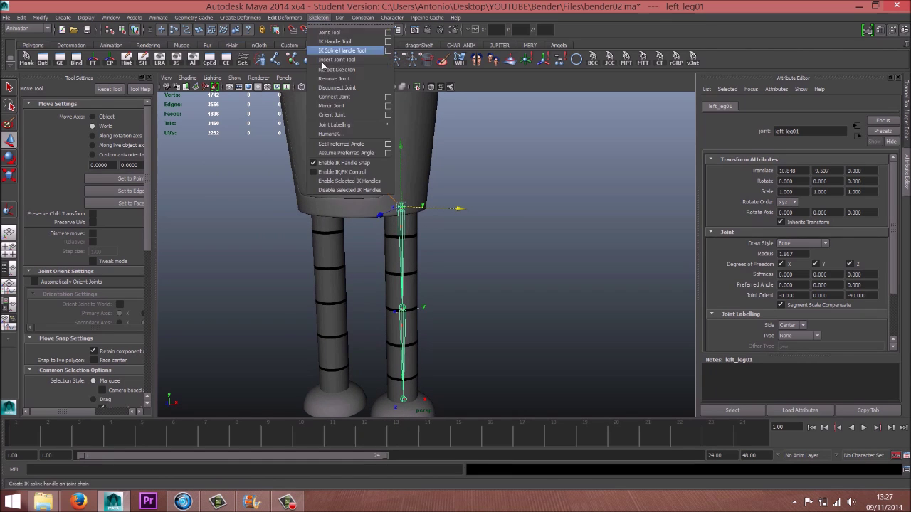
{"action": "left_click", "coordinate": [387, 106]}
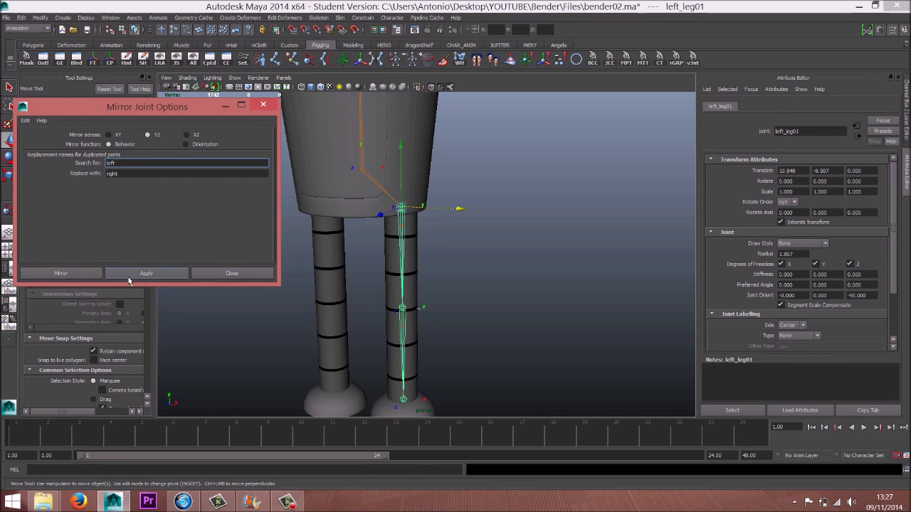
{"action": "left_click", "coordinate": [129, 277]}
Step: Mirror the left arm's joint chain from left_arm01 across YZ with the same Behavior and left-to-right naming settings
{"action": "middle_click_drag", "start_coordinate": [404, 129], "coordinate": [409, 266], "text": "alt"}
{"action": "left_click", "coordinate": [428, 198]}
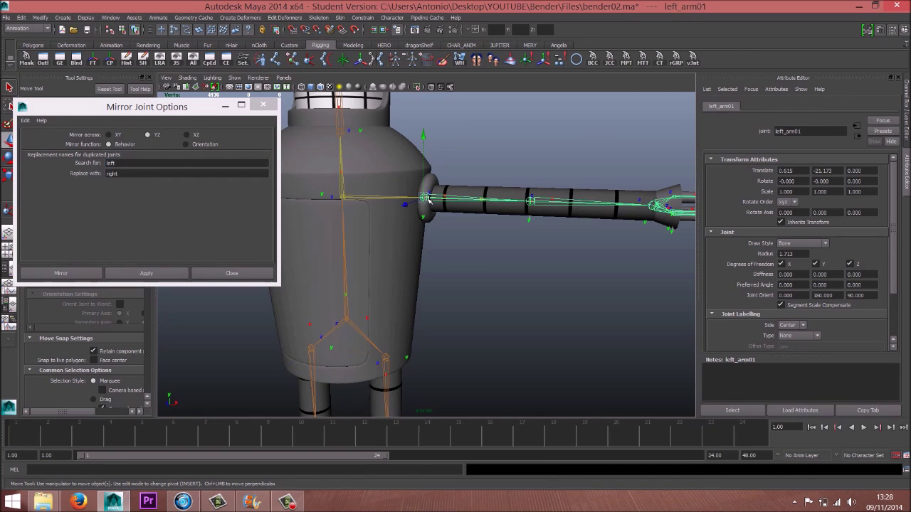
{"action": "left_click", "coordinate": [183, 271]}
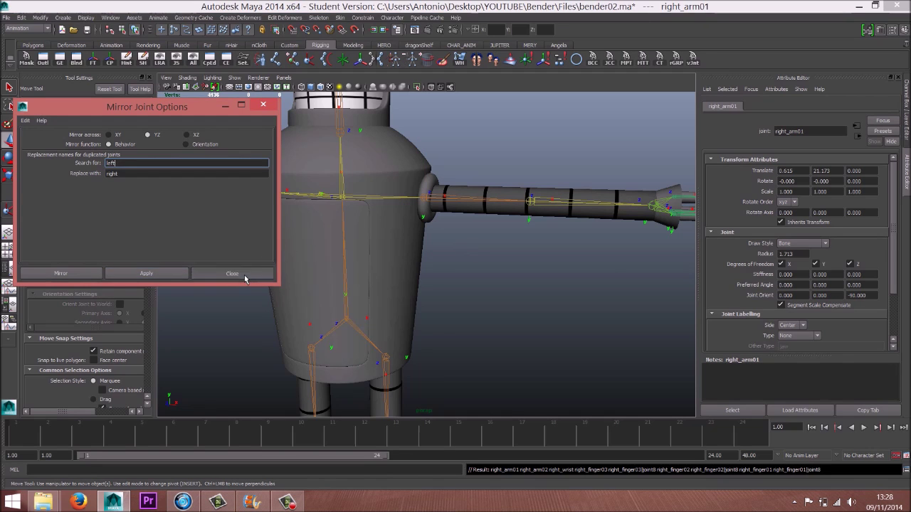
{"action": "left_click", "coordinate": [244, 278]}
Step: Select the entire joint hierarchy from COG and hide its local rotation axes
{"action": "right_click_drag", "start_coordinate": [385, 257], "coordinate": [360, 269], "text": "alt"}
{"action": "left_click_drag", "start_coordinate": [360, 268], "coordinate": [431, 262], "text": "alt"}
{"action": "right_click_drag", "start_coordinate": [431, 263], "coordinate": [395, 295], "text": "alt"}
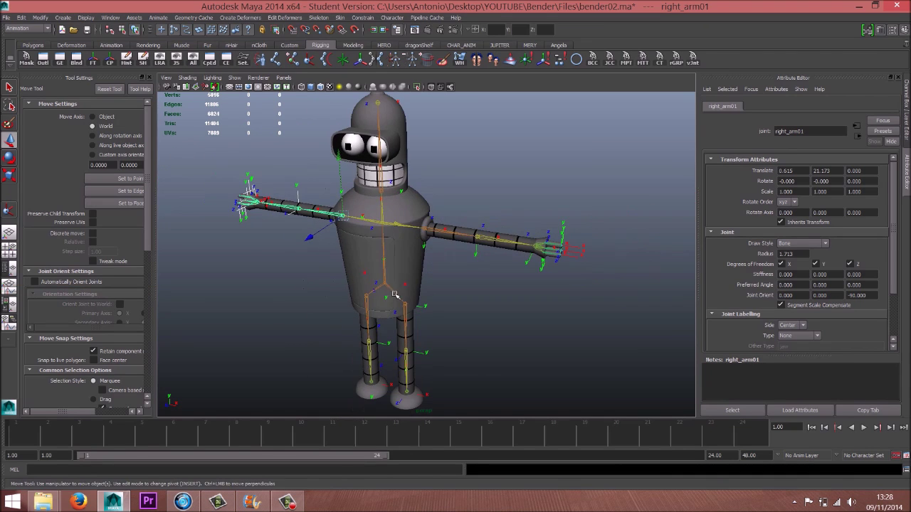
{"action": "left_click_drag", "start_coordinate": [394, 294], "coordinate": [385, 289], "text": "alt"}
{"action": "left_click", "coordinate": [384, 289]}
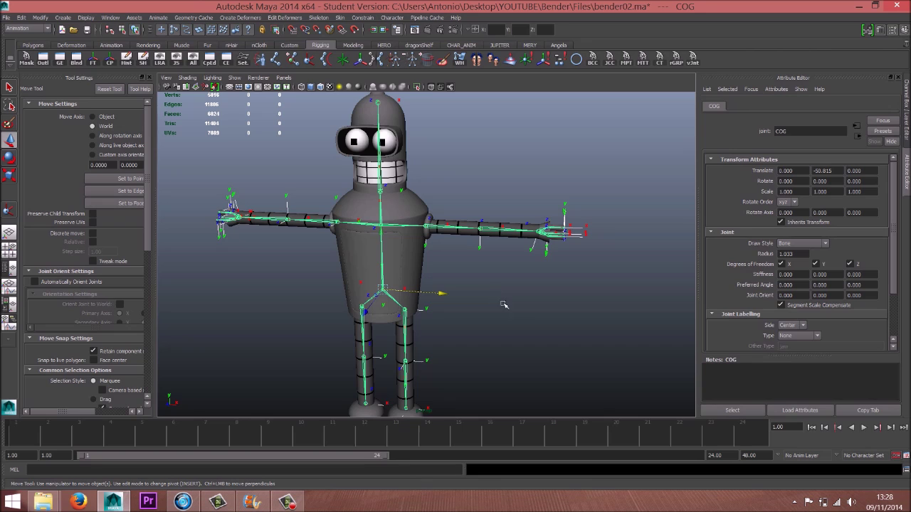
{"action": "left_click", "coordinate": [133, 59]}
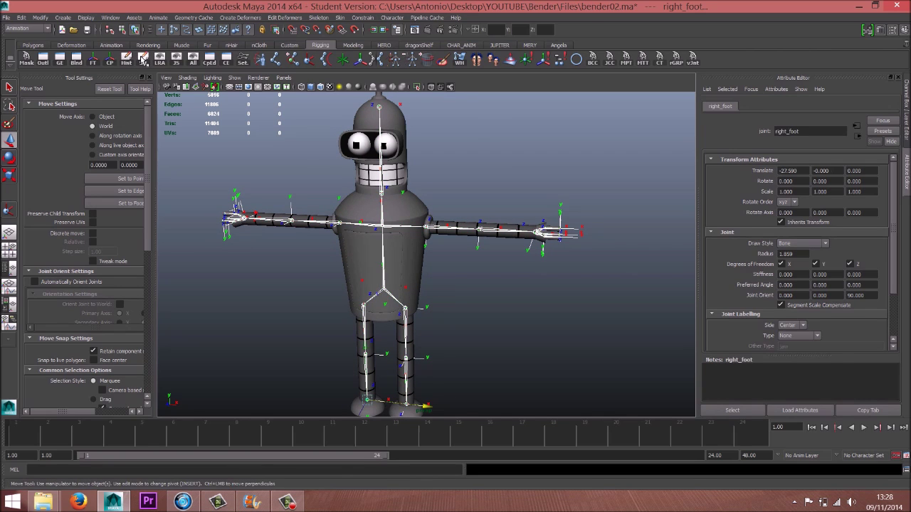
{"action": "left_click", "coordinate": [164, 65]}
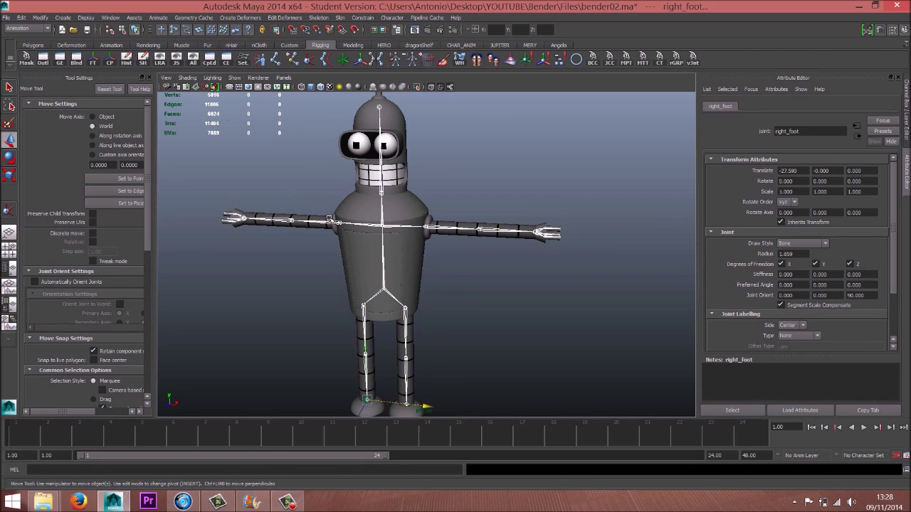
{"action": "middle_click_drag", "start_coordinate": [387, 277], "coordinate": [400, 198], "text": "alt"}
{"action": "left_click", "coordinate": [510, 297]}
Step: Create an IK handle with the Rotate-Plane Solver on the left arm, from the shoulder joint left_arm01 to the wrist
{"action": "left_click_drag", "start_coordinate": [450, 285], "coordinate": [448, 286], "text": "alt"}
{"action": "scroll", "coordinate": [448, 286], "scroll_direction": "up", "scroll_amount": 6}
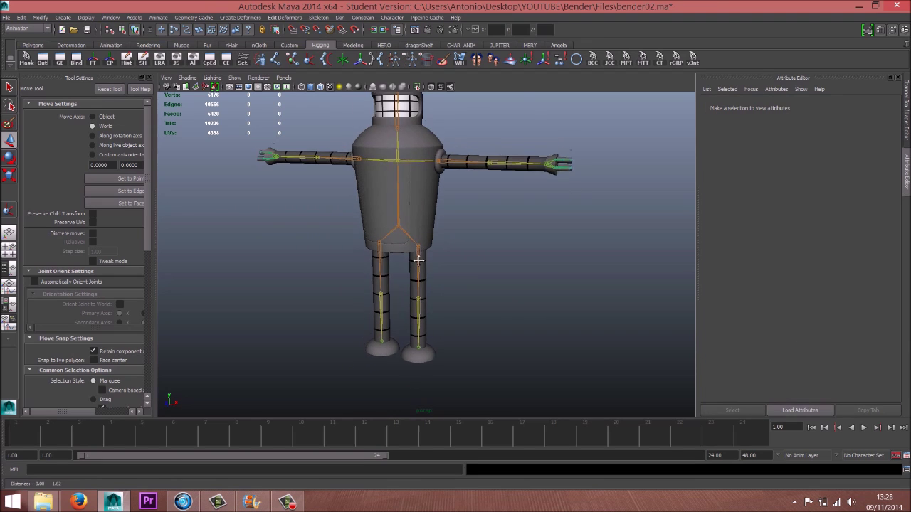
{"action": "scroll", "coordinate": [356, 275], "scroll_direction": "down", "scroll_amount": 3}
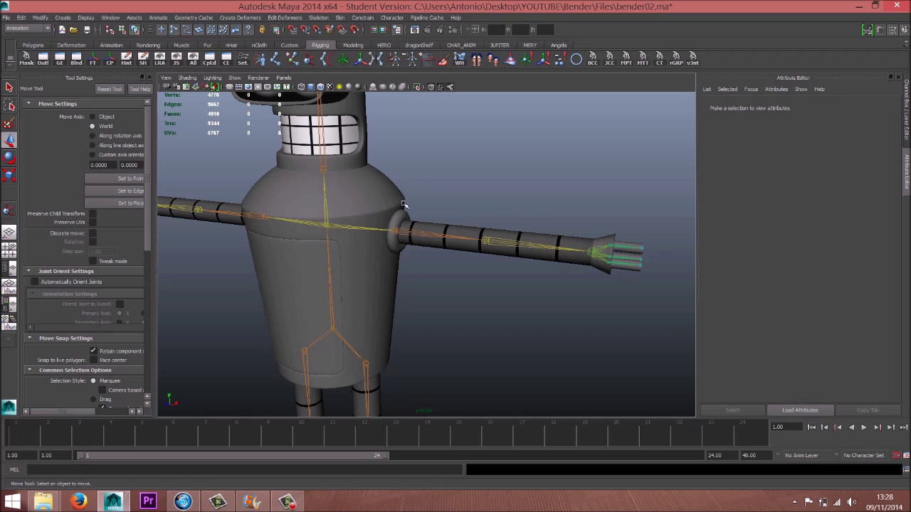
{"action": "left_click_drag", "start_coordinate": [380, 273], "coordinate": [404, 281], "text": "alt"}
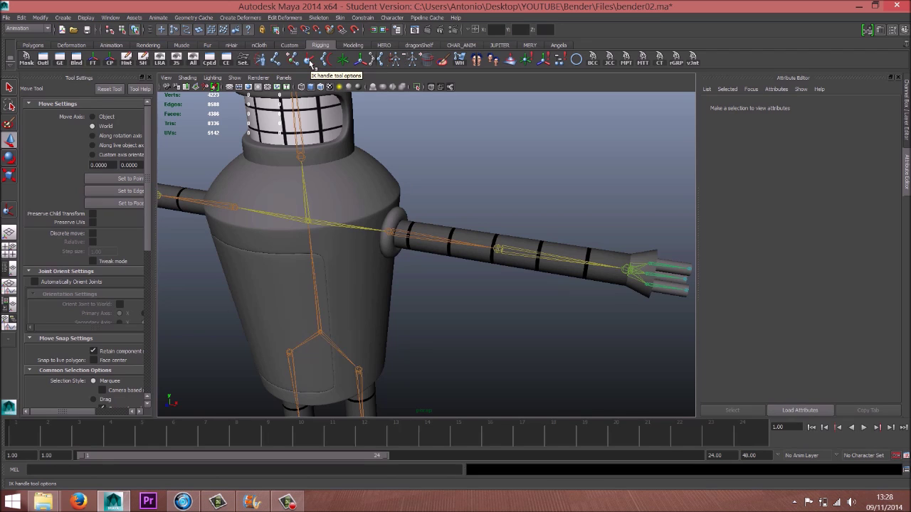
{"action": "left_click", "coordinate": [318, 17]}
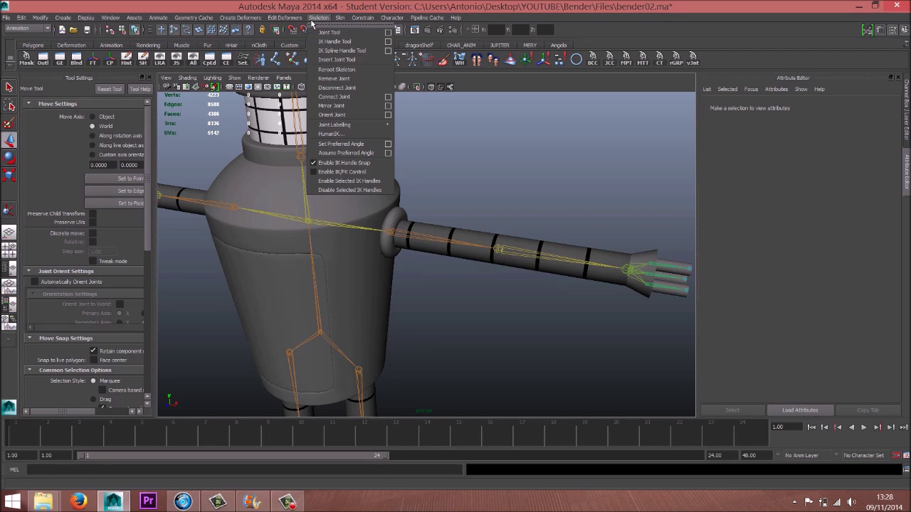
{"action": "left_click", "coordinate": [388, 42]}
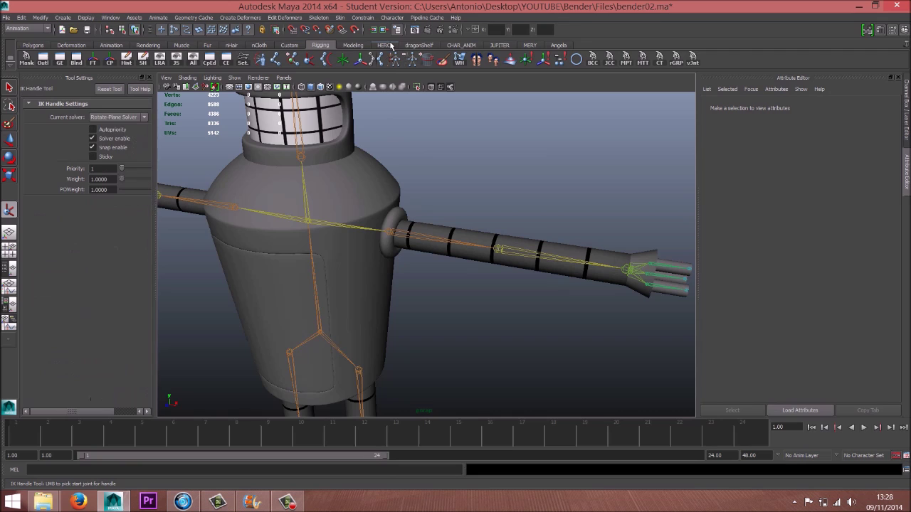
{"action": "left_click_drag", "start_coordinate": [155, 143], "coordinate": [178, 143]}
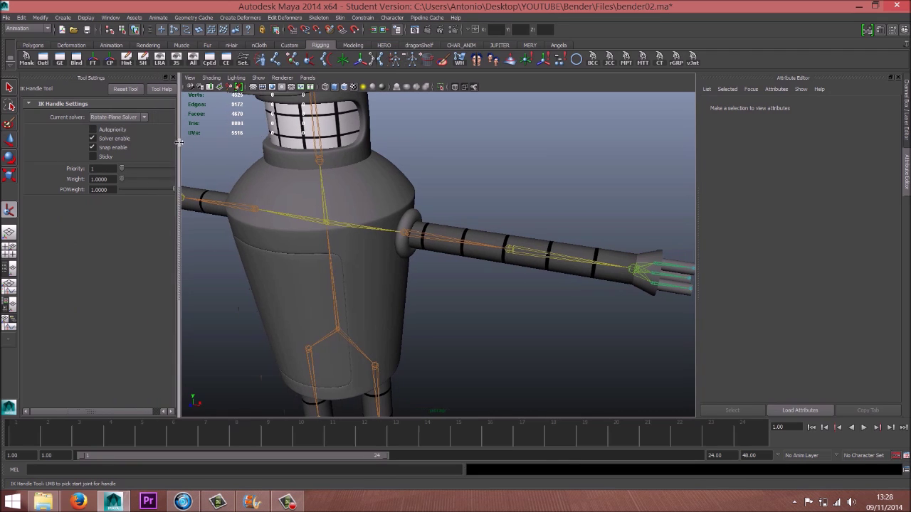
{"action": "left_click", "coordinate": [143, 118]}
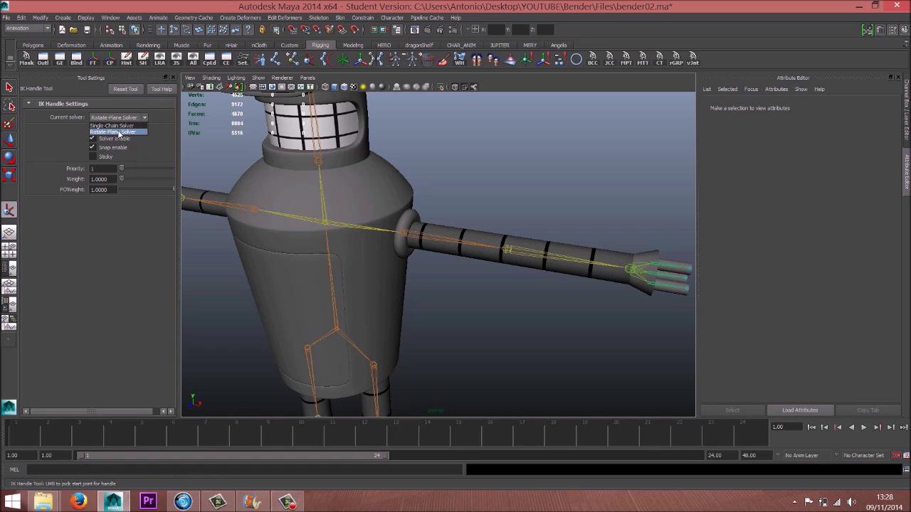
{"action": "left_click", "coordinate": [121, 133]}
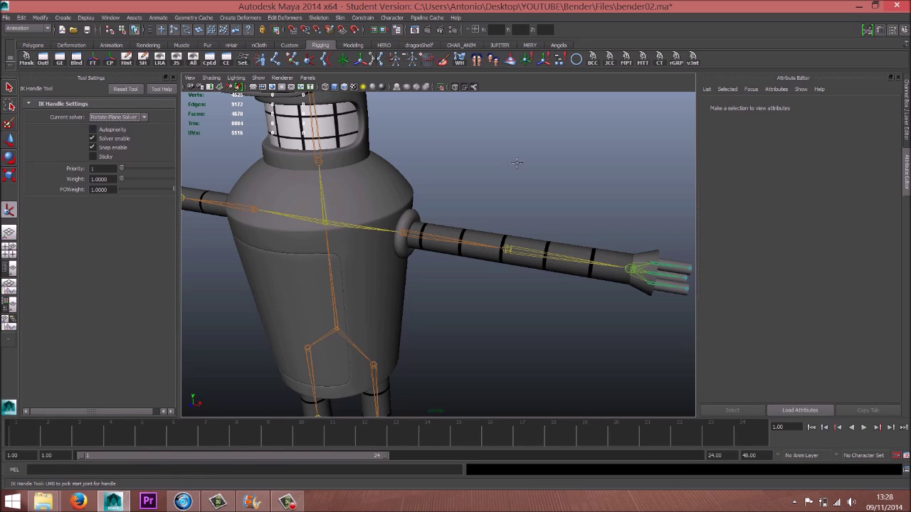
{"action": "left_click", "coordinate": [404, 236]}
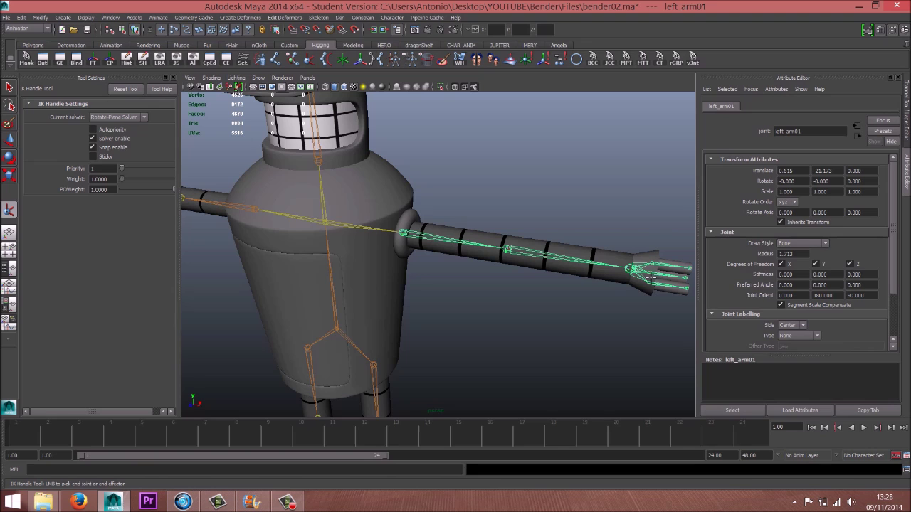
{"action": "left_click", "coordinate": [628, 272]}
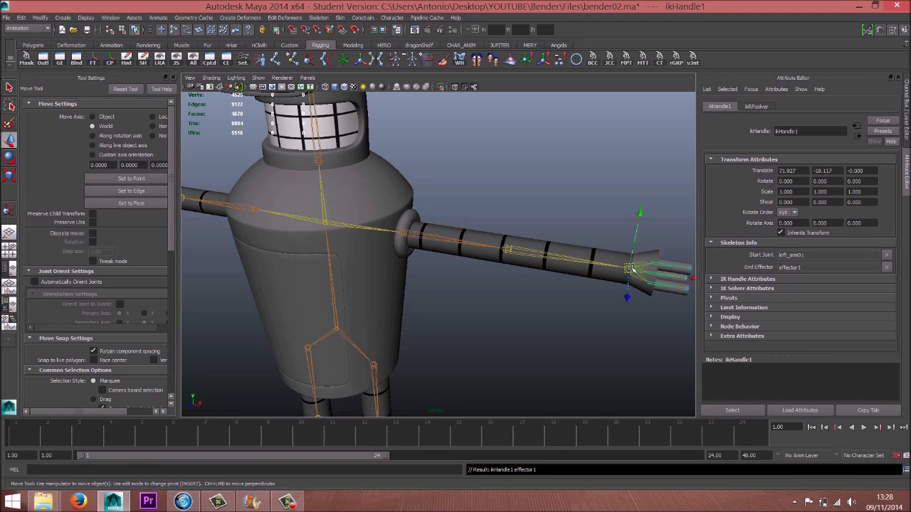
Step: Test the left arm's bend by moving its IK handle along X toward the shoulder, and undo the move
{"action": "left_click", "coordinate": [616, 199]}
{"action": "left_click_drag", "start_coordinate": [620, 203], "coordinate": [646, 280]}
{"action": "left_click_drag", "start_coordinate": [537, 289], "coordinate": [652, 257], "text": "alt"}
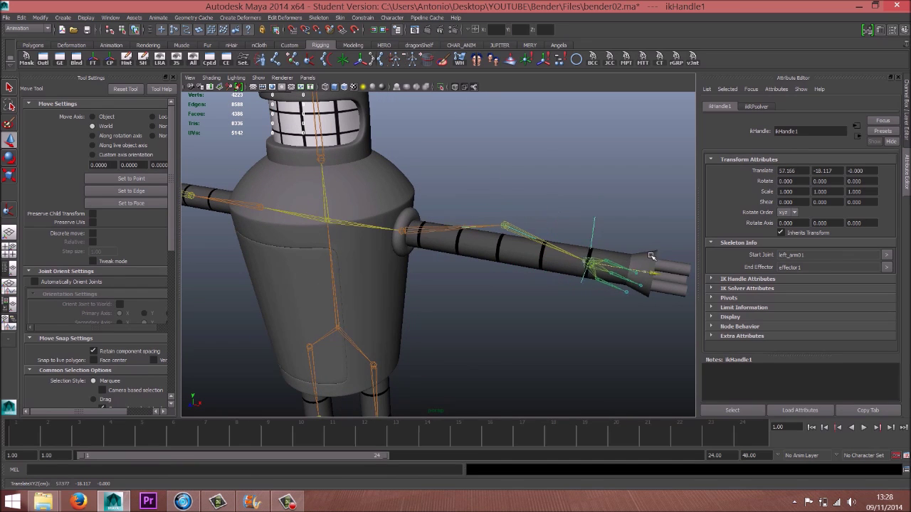
{"action": "key", "text": "ctrl+z"}
{"action": "key", "text": "ctrl+z"}
{"action": "left_click_drag", "start_coordinate": [618, 297], "coordinate": [591, 283], "text": "alt"}
{"action": "key", "text": "ctrl+z"}
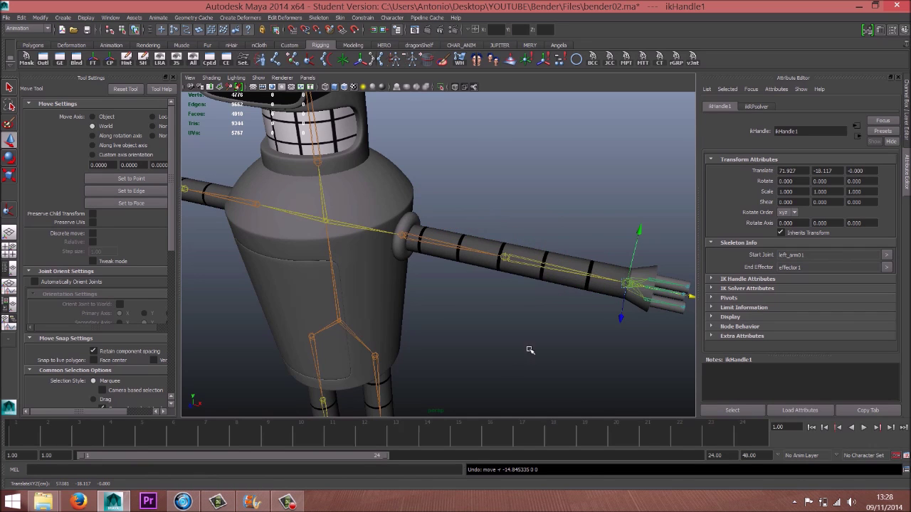
Step: Create a Rotate-Plane IK handle on the right arm, from the shoulder joint right_arm01 to the wrist
{"action": "middle_click_drag", "start_coordinate": [461, 400], "coordinate": [463, 315], "text": "alt"}
{"action": "left_click_drag", "start_coordinate": [464, 314], "coordinate": [449, 327], "text": "alt"}
{"action": "middle_click_drag", "start_coordinate": [449, 327], "coordinate": [488, 264], "text": "alt"}
{"action": "left_click", "coordinate": [308, 60]}
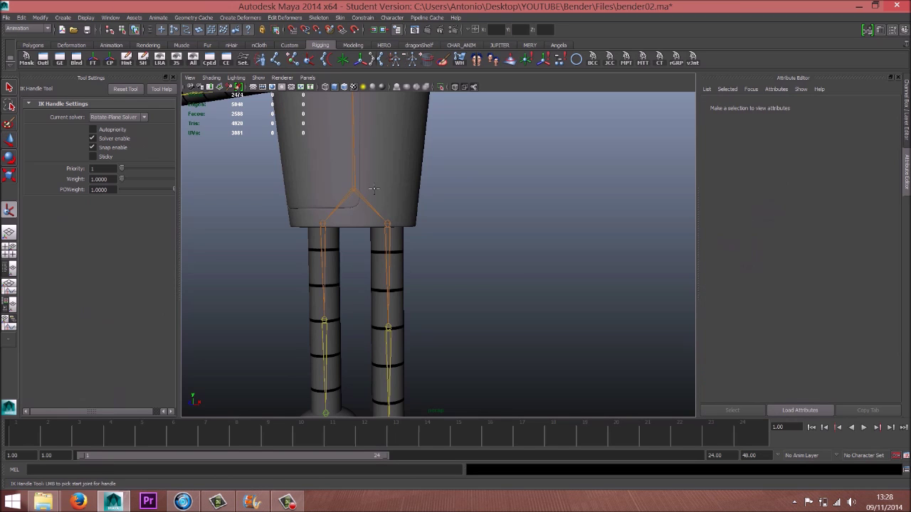
{"action": "left_click_drag", "start_coordinate": [376, 189], "coordinate": [504, 172], "text": "alt"}
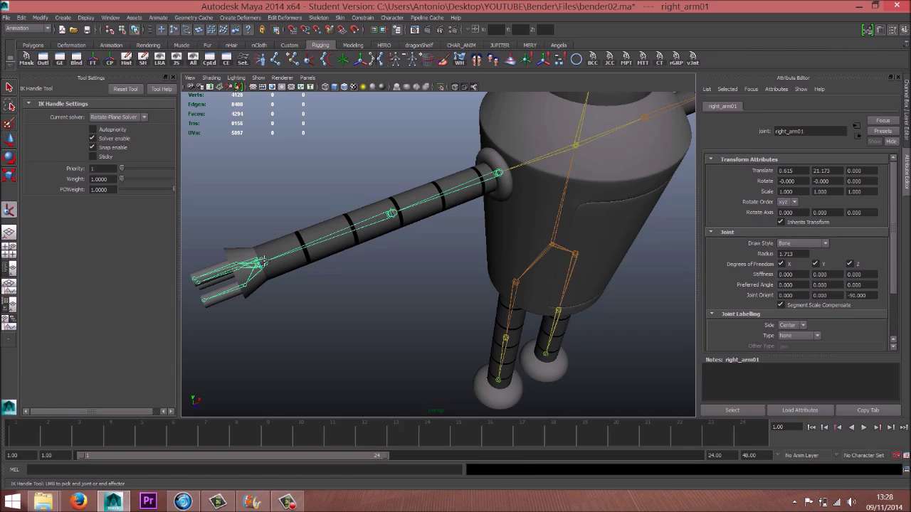
{"action": "left_click", "coordinate": [263, 262]}
Step: Test the right arm's bend by moving its IK handle toward the shoulder, and return it to the wrist
{"action": "left_click_drag", "start_coordinate": [280, 264], "coordinate": [264, 197], "text": "alt"}
{"action": "left_click", "coordinate": [302, 184]}
{"action": "middle_click_drag", "start_coordinate": [319, 160], "coordinate": [324, 215], "text": "alt"}
{"action": "left_click_drag", "start_coordinate": [250, 147], "coordinate": [274, 169]}
{"action": "left_click_drag", "start_coordinate": [303, 215], "coordinate": [374, 237]}
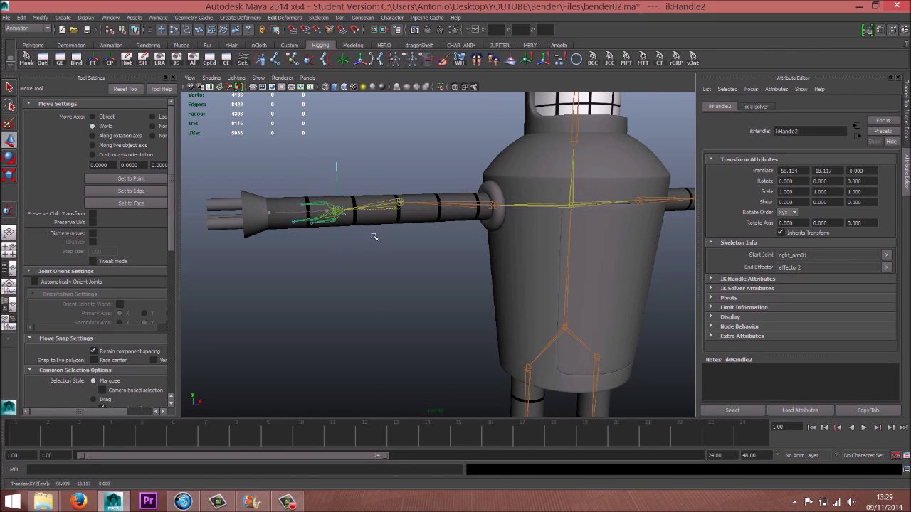
{"action": "middle_click_drag", "start_coordinate": [374, 237], "coordinate": [360, 289]}
{"action": "left_click_drag", "start_coordinate": [360, 289], "coordinate": [396, 234], "text": "alt"}
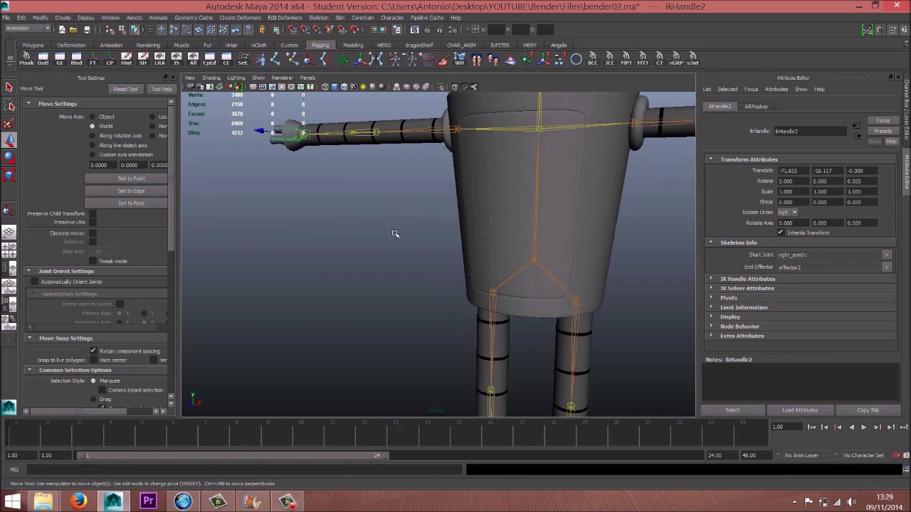
Step: Create a Rotate-Plane IK handle on the left leg, from the hip joint left_leg01 to the foot joint
{"action": "middle_click_drag", "start_coordinate": [395, 234], "coordinate": [392, 198], "text": "alt"}
{"action": "left_click", "coordinate": [308, 62]}
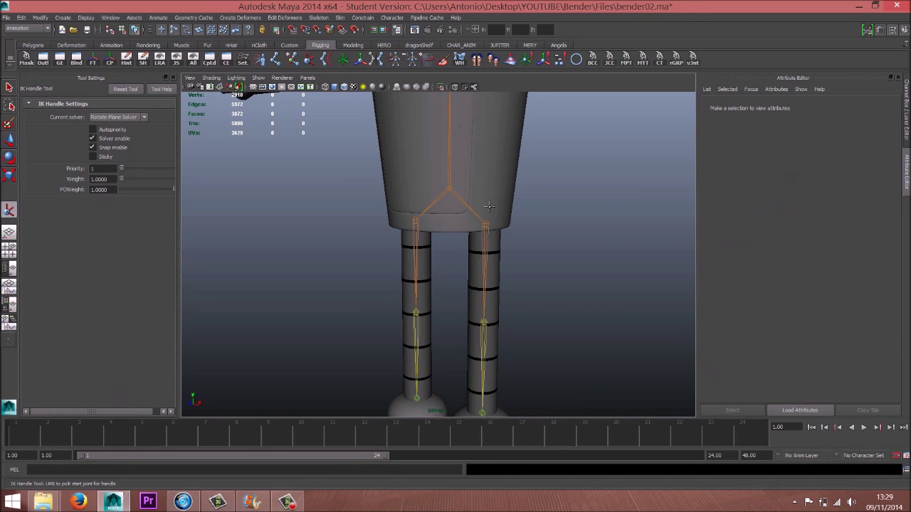
{"action": "left_click", "coordinate": [487, 222]}
{"action": "middle_click_drag", "start_coordinate": [487, 222], "coordinate": [436, 140], "text": "alt"}
{"action": "left_click", "coordinate": [435, 334]}
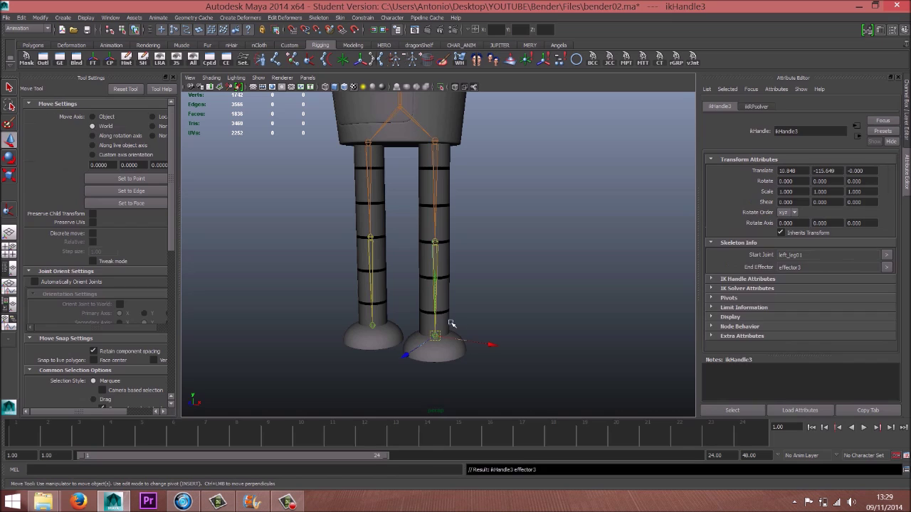
Step: Test the left leg's IK handle by moving it sideways and then upward, undoing each move
{"action": "left_click", "coordinate": [501, 301]}
{"action": "key", "text": "ctrl+z"}
{"action": "left_click_drag", "start_coordinate": [471, 341], "coordinate": [463, 330]}
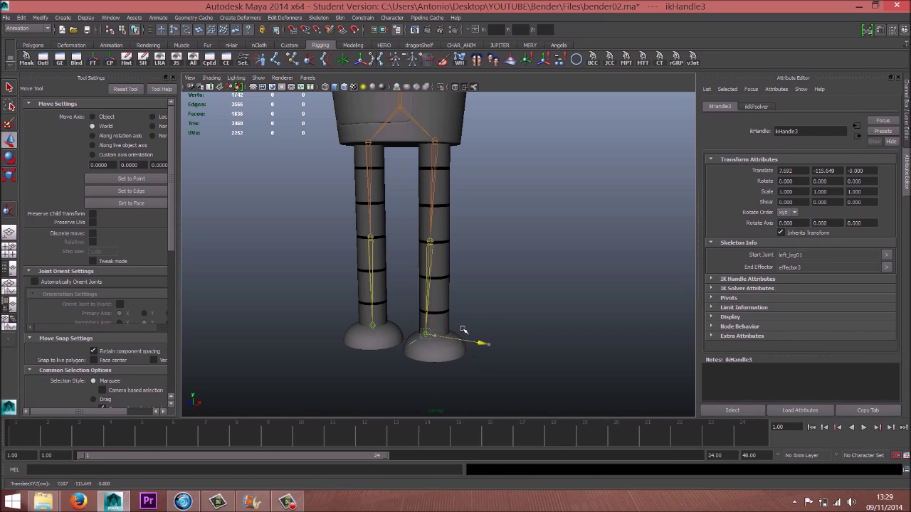
{"action": "key", "text": "ctrl+z"}
{"action": "left_click_drag", "start_coordinate": [438, 275], "coordinate": [438, 211]}
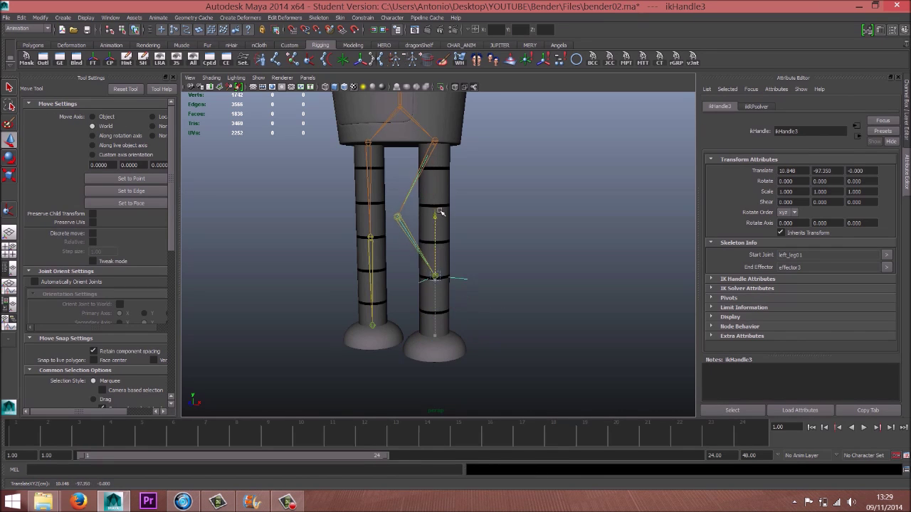
{"action": "left_click_drag", "start_coordinate": [391, 278], "coordinate": [358, 281], "text": "alt"}
{"action": "key", "text": "ctrl+z"}
Step: Create a Rotate-Plane IK handle on the right leg, from the hip joint right_leg01 to the foot joint
{"action": "left_click", "coordinate": [308, 59]}
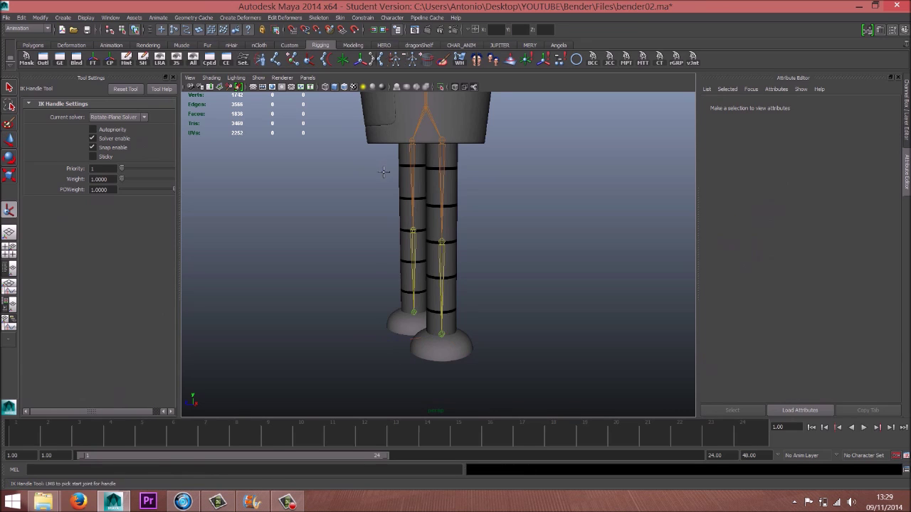
{"action": "left_click_drag", "start_coordinate": [409, 146], "coordinate": [390, 142], "text": "alt"}
{"action": "left_click", "coordinate": [390, 142]}
{"action": "left_click", "coordinate": [396, 314]}
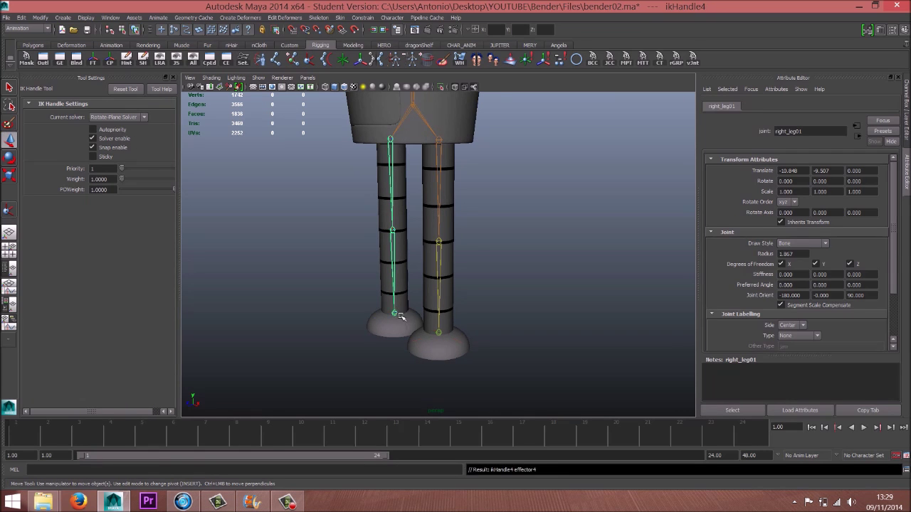
{"action": "left_click", "coordinate": [334, 290]}
{"action": "left_click", "coordinate": [394, 314]}
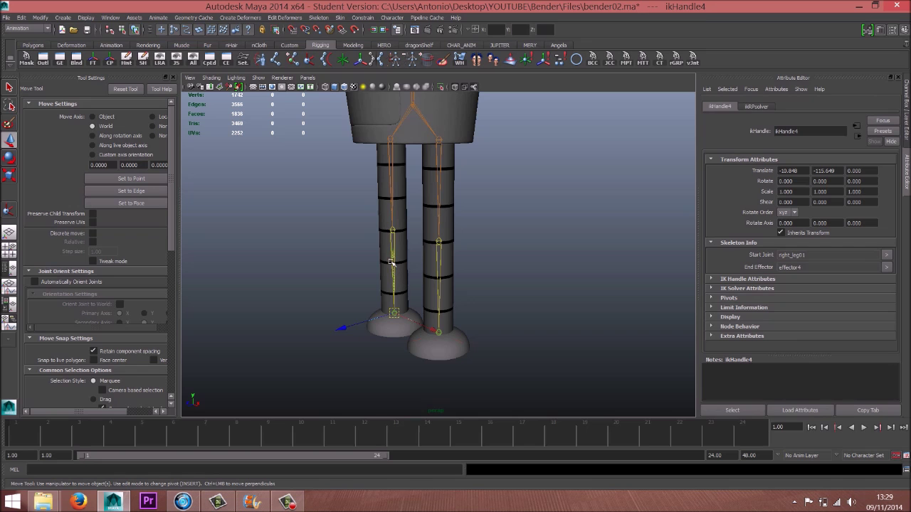
{"action": "scroll", "coordinate": [530, 251], "scroll_direction": "down", "scroll_amount": 8}
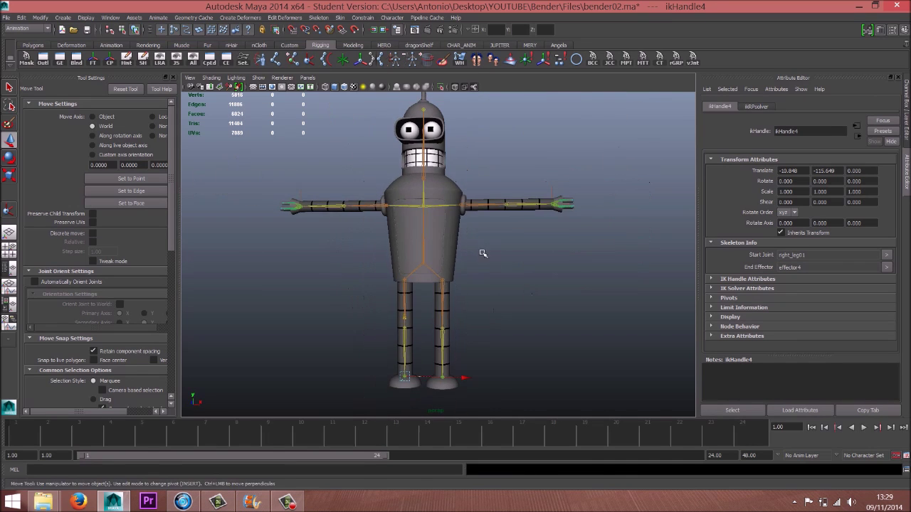
{"action": "left_click_drag", "start_coordinate": [482, 253], "coordinate": [533, 252], "text": "alt"}
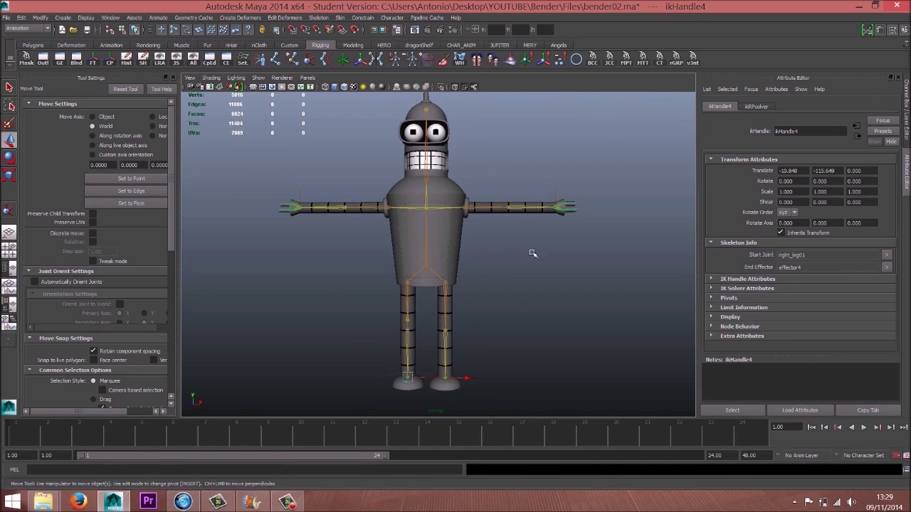
{"action": "scroll", "coordinate": [533, 251], "scroll_direction": "down", "scroll_amount": 4}
{"action": "left_click_drag", "start_coordinate": [475, 260], "coordinate": [434, 270], "text": "alt"}
{"action": "scroll", "coordinate": [445, 273], "scroll_direction": "up", "scroll_amount": 2}
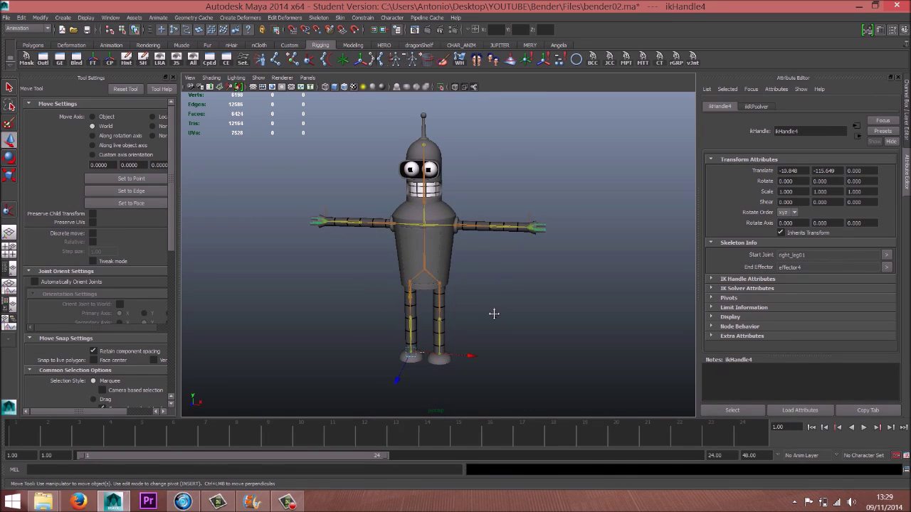